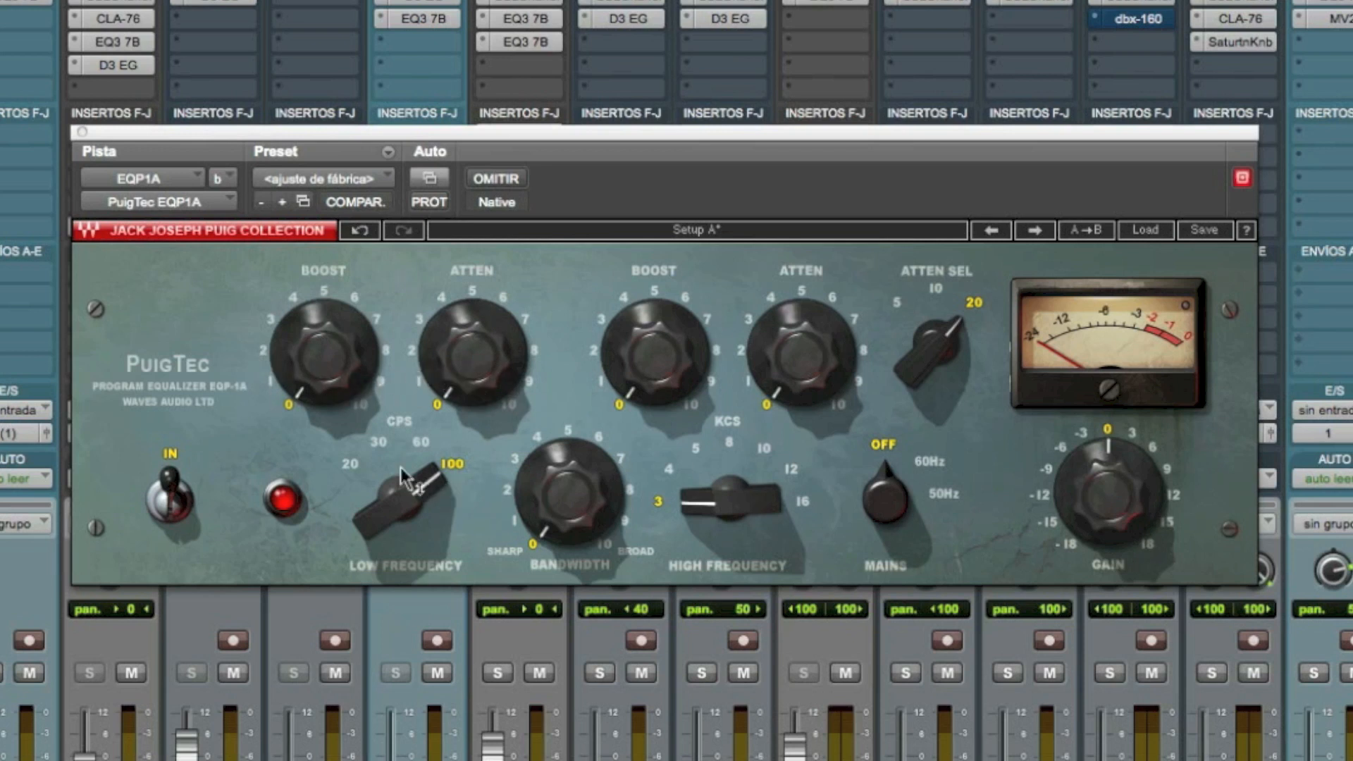
Switch the low-frequency selector through 30 and 60 CPS to 20 CPS
{"action": "left_click", "coordinate": [378, 444]}
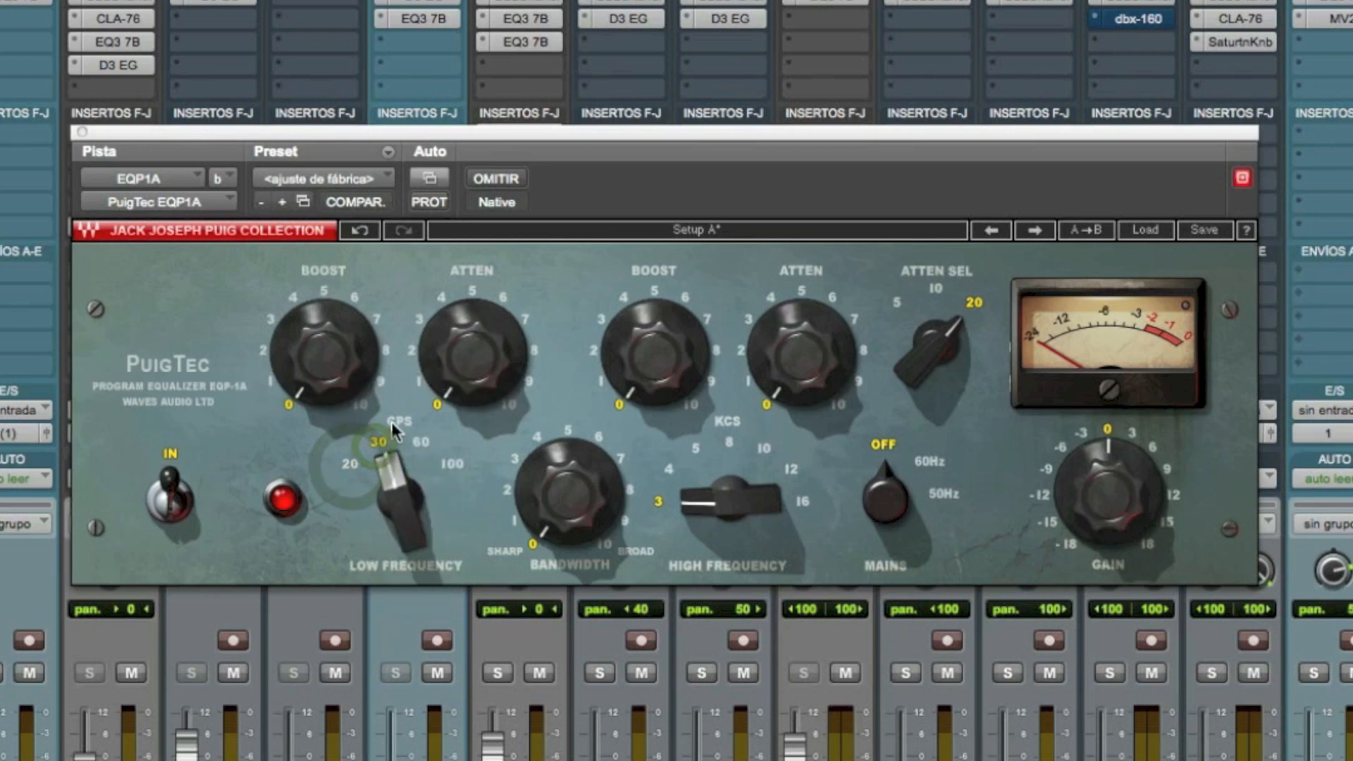
{"action": "left_click", "coordinate": [425, 441]}
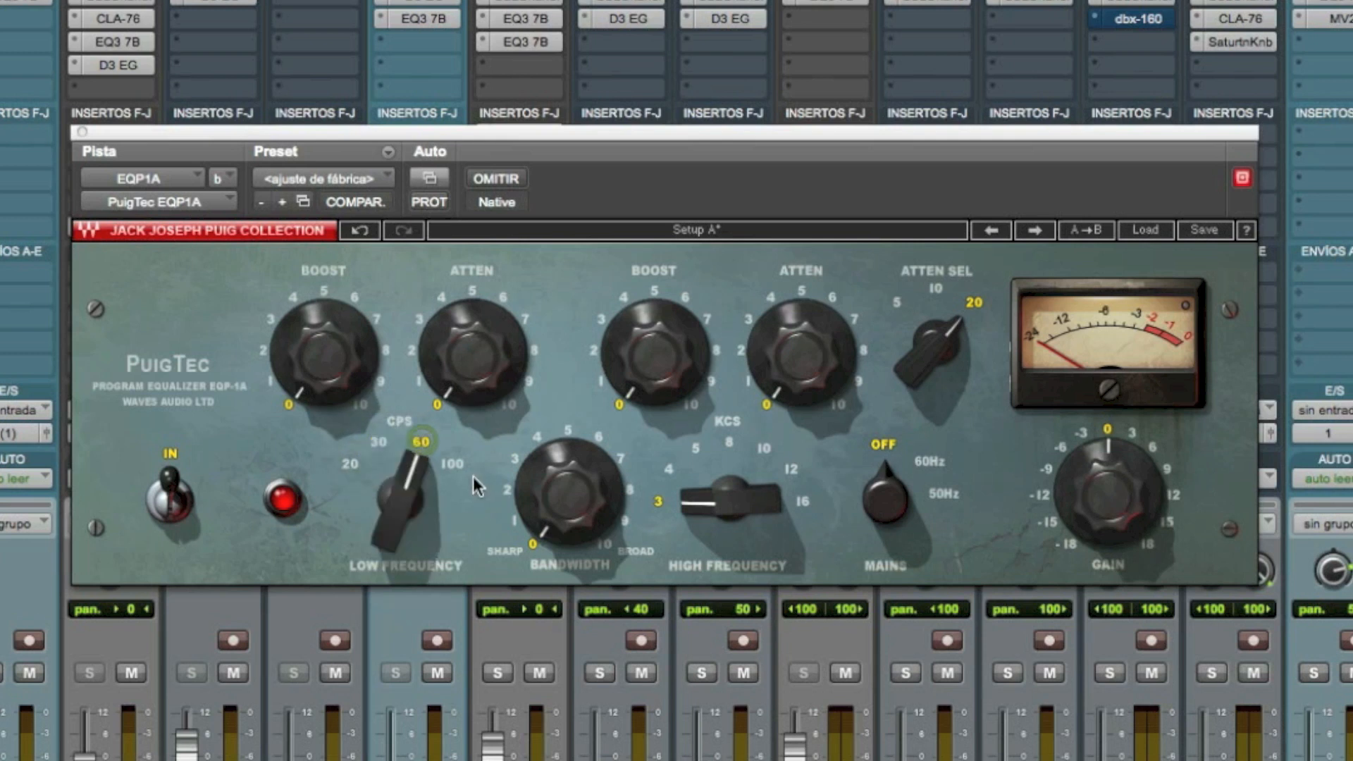
{"action": "left_click", "coordinate": [349, 461]}
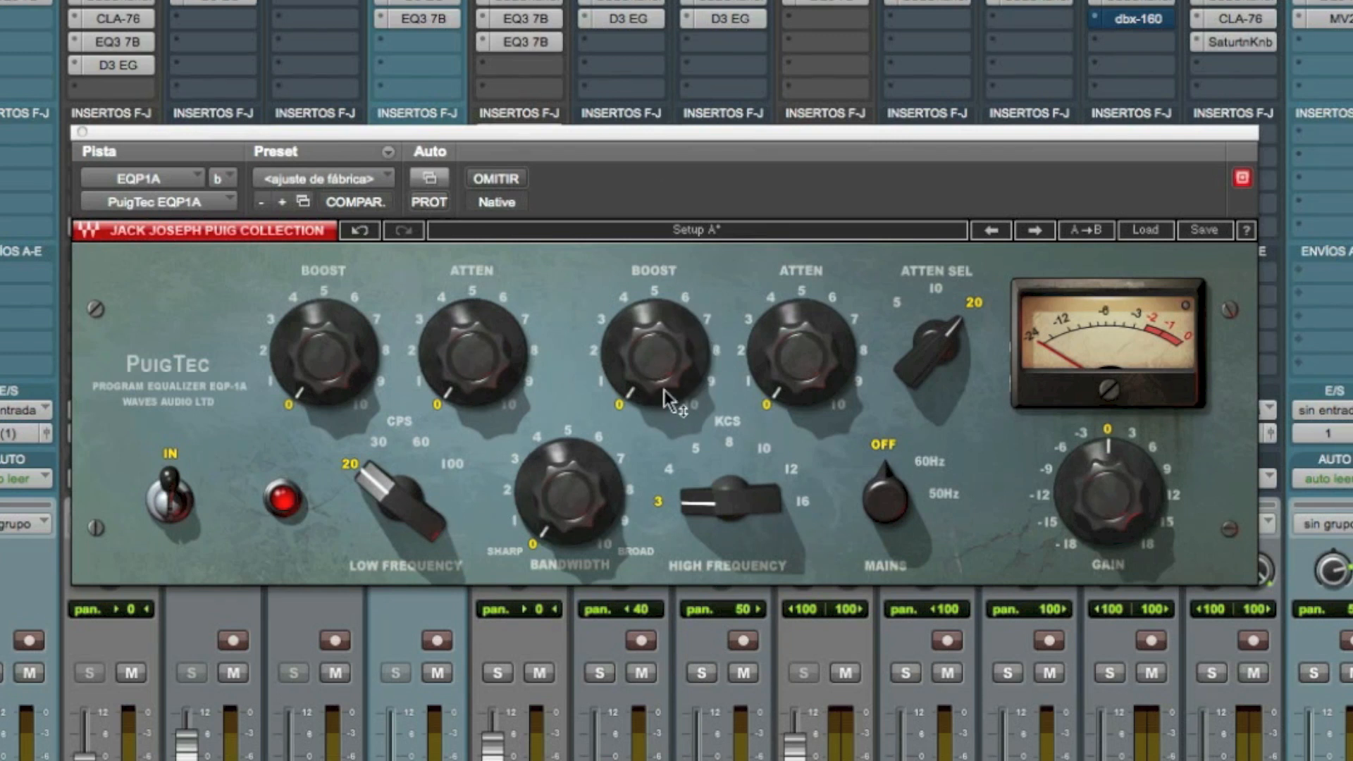
Step the high-frequency selector through 4, 5, 8, 10 and 12 KCS, ending at 16 KCS
{"action": "left_click", "coordinate": [672, 471]}
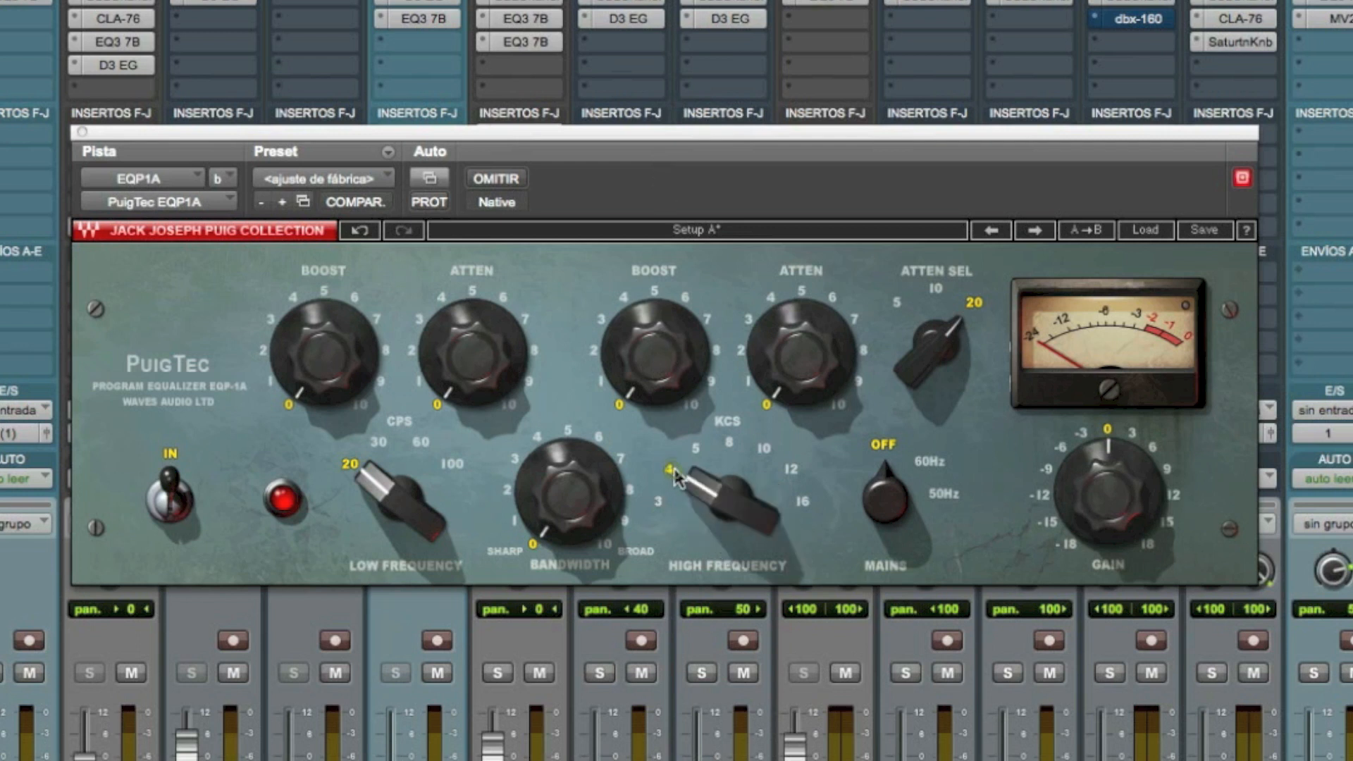
{"action": "left_click", "coordinate": [698, 448]}
{"action": "left_click", "coordinate": [730, 445]}
{"action": "left_click", "coordinate": [759, 448]}
{"action": "left_click", "coordinate": [794, 468]}
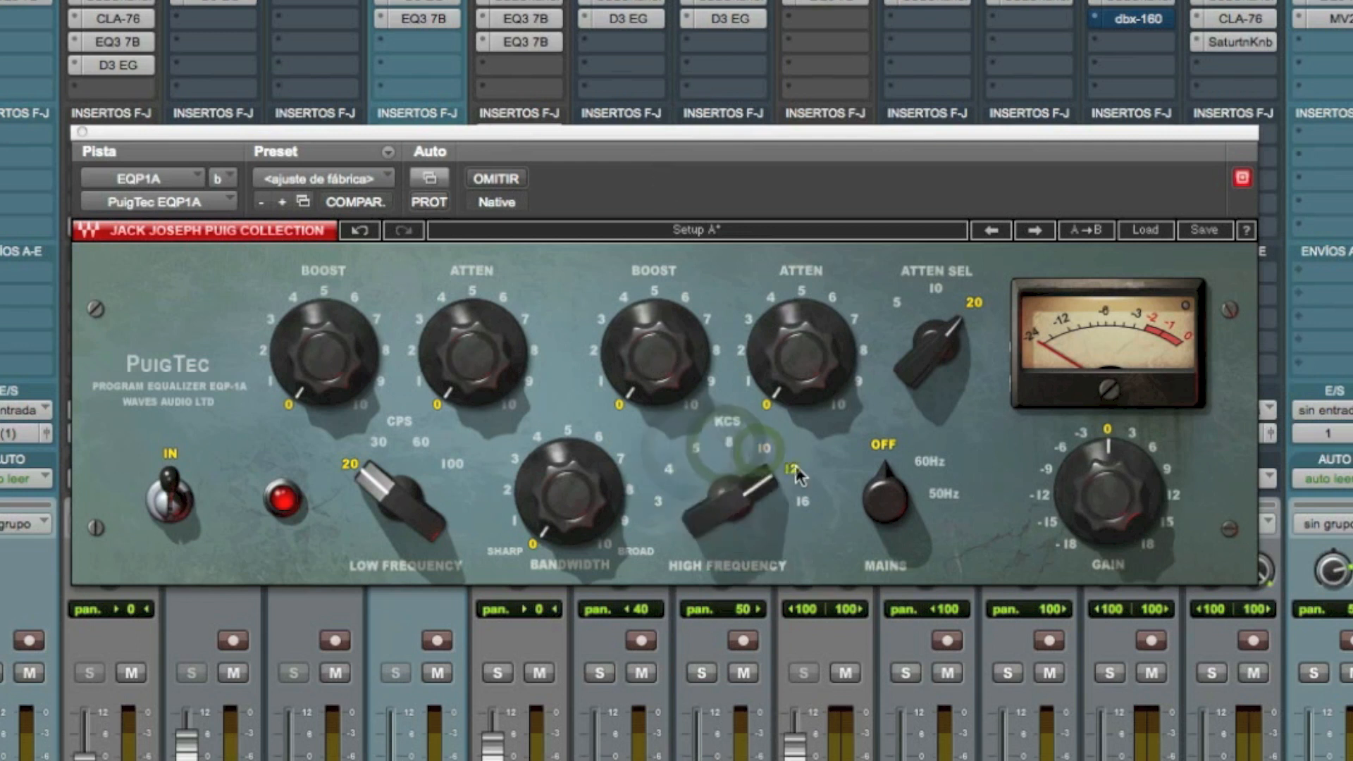
{"action": "left_click", "coordinate": [808, 503]}
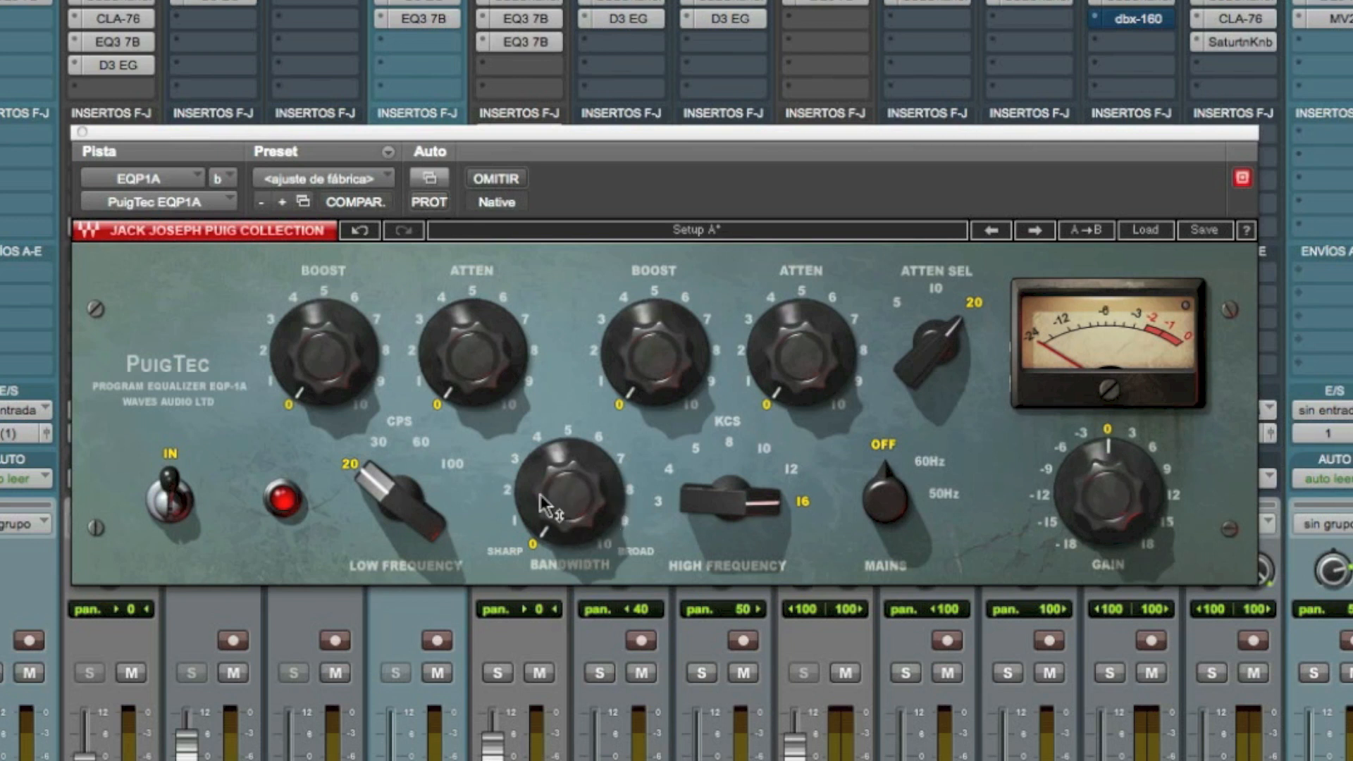
Try the bandwidth at 10 and return it to 0, and cycle the ATTEN SEL control through 5 and 10 back to 20
{"action": "left_click", "coordinate": [606, 546]}
{"action": "left_click", "coordinate": [530, 546]}
{"action": "left_click", "coordinate": [924, 292]}
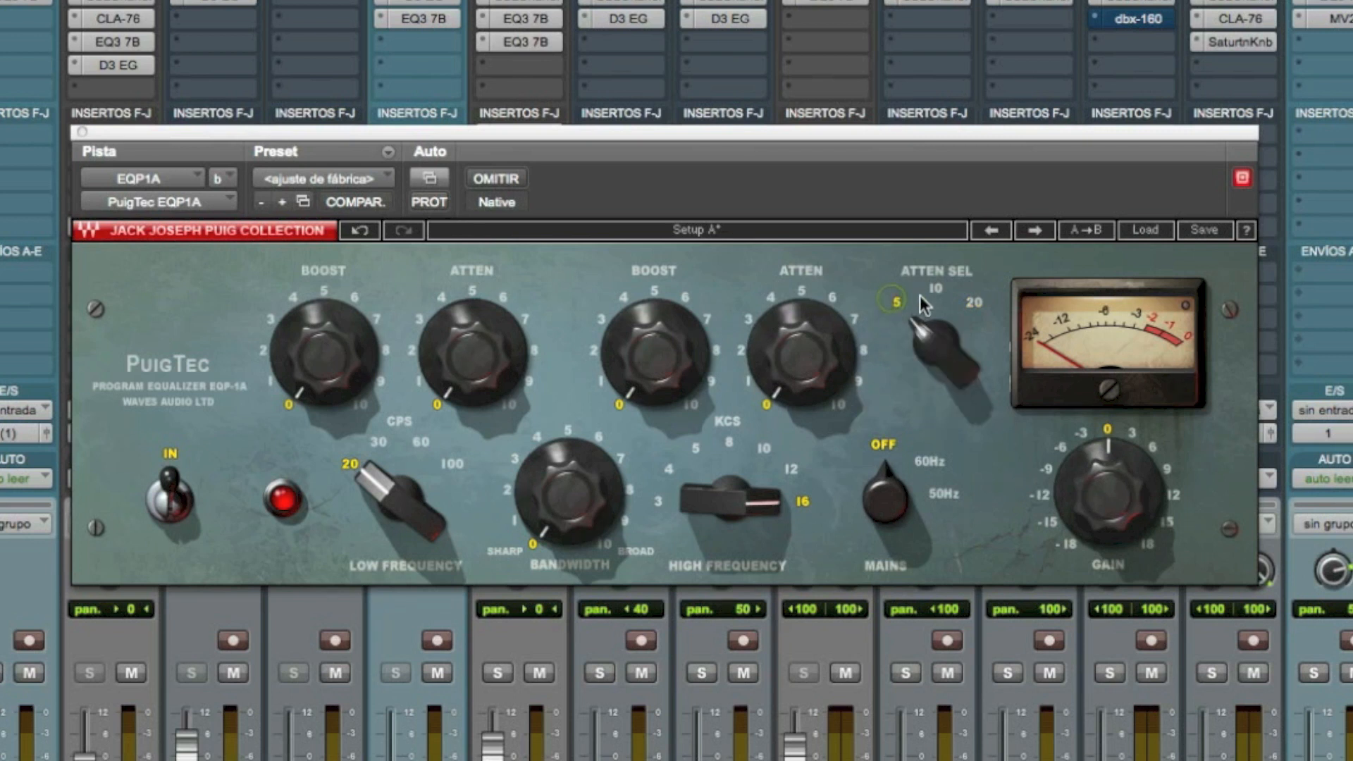
{"action": "left_click", "coordinate": [973, 302]}
{"action": "left_click", "coordinate": [894, 306]}
{"action": "left_click", "coordinate": [936, 293]}
{"action": "left_click", "coordinate": [976, 300]}
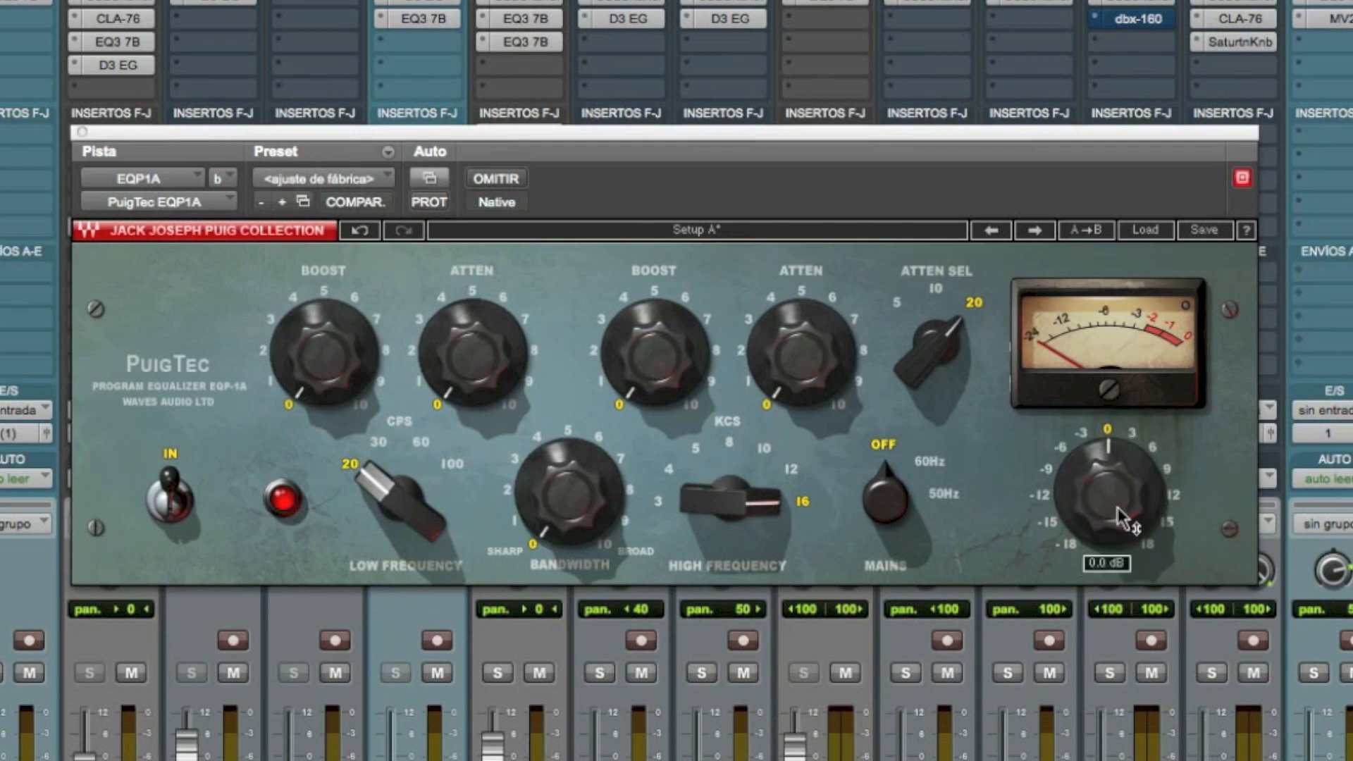
Try the EQ's IN switch and the plug-in bypass, ending with the bypass off and the IN switch off
{"action": "left_click", "coordinate": [172, 508]}
{"action": "left_click", "coordinate": [504, 180]}
{"action": "left_click", "coordinate": [504, 179]}
{"action": "left_click", "coordinate": [169, 518]}
{"action": "left_click", "coordinate": [169, 522]}
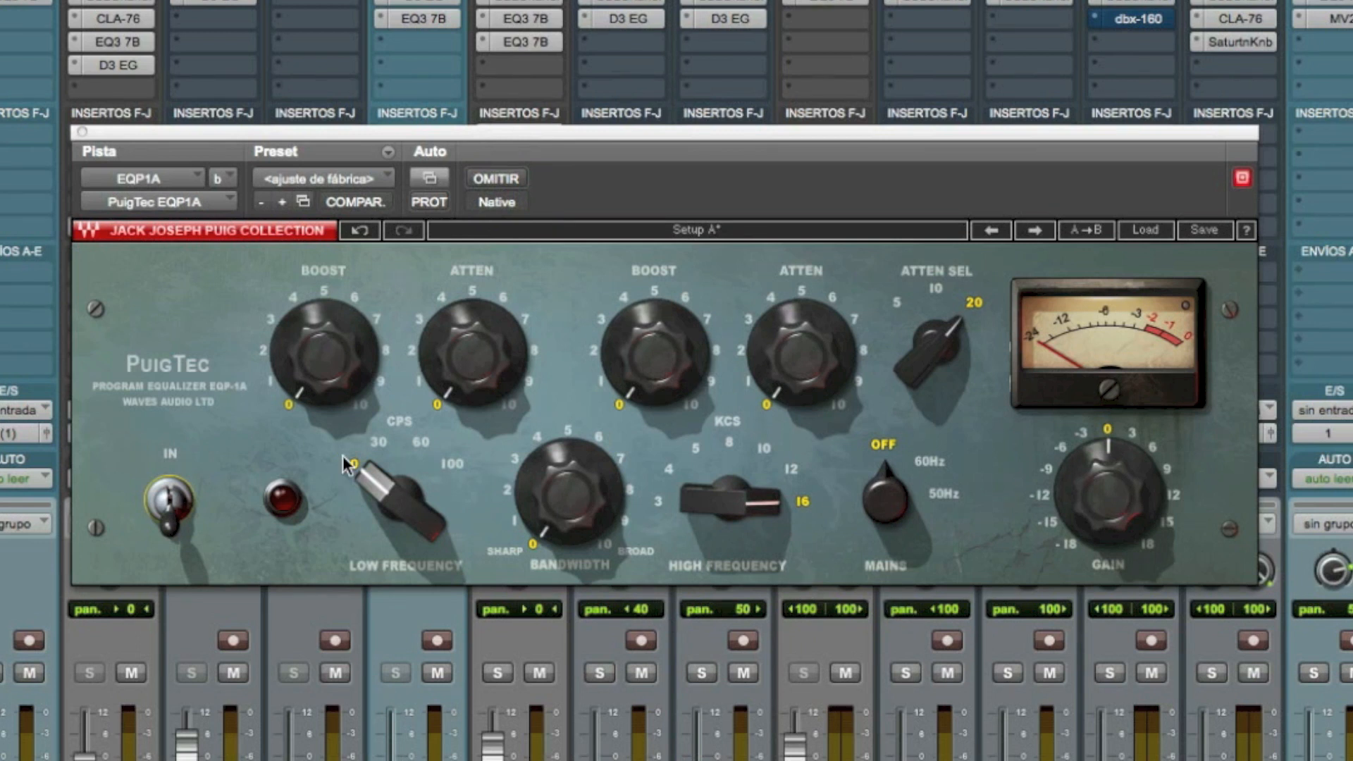
Set the low-frequency boost and attenuation both to 5, with the low-frequency selector at 60 CPS
{"action": "left_click", "coordinate": [324, 291]}
{"action": "left_click", "coordinate": [474, 290]}
{"action": "left_click", "coordinate": [421, 442]}
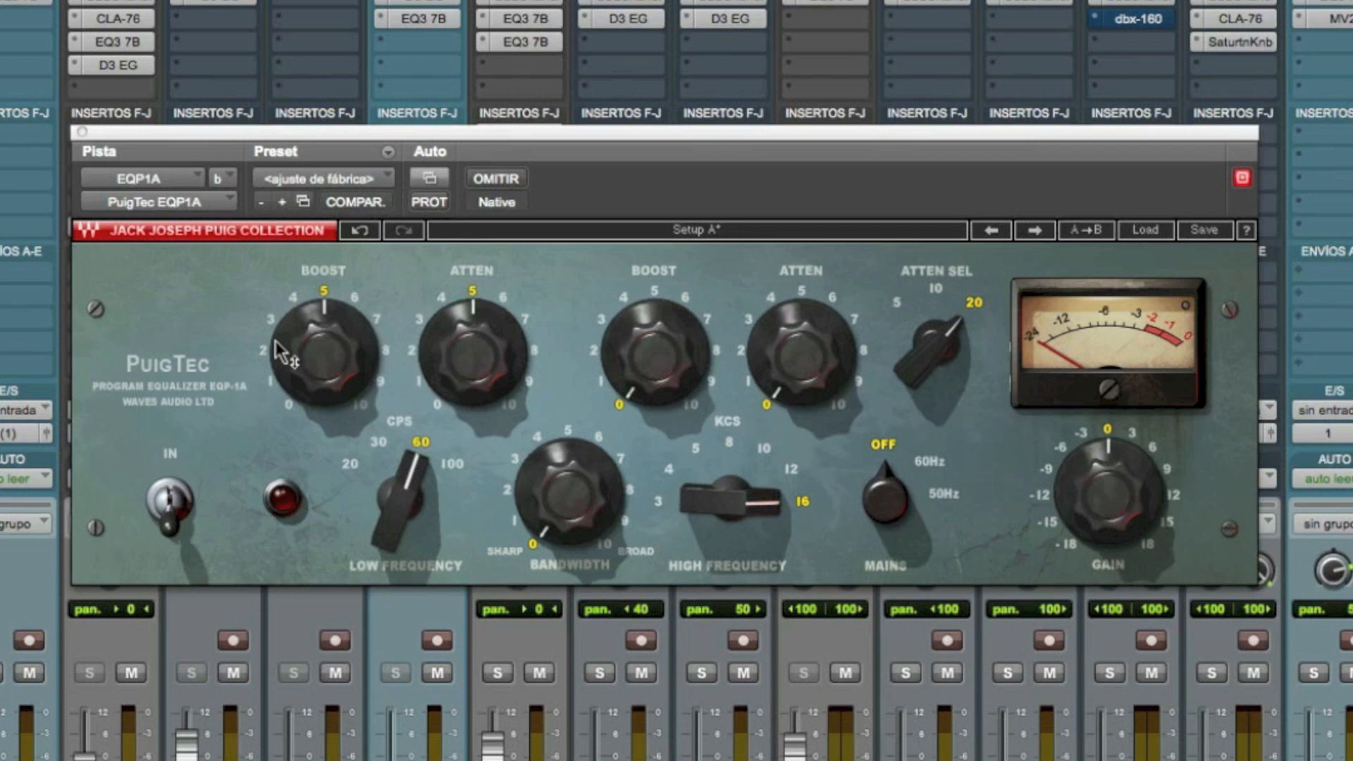
Switch the EQ in and back out with its IN switch
{"action": "mouse_move", "coordinate": [356, 370]}
{"action": "left_click", "coordinate": [177, 496]}
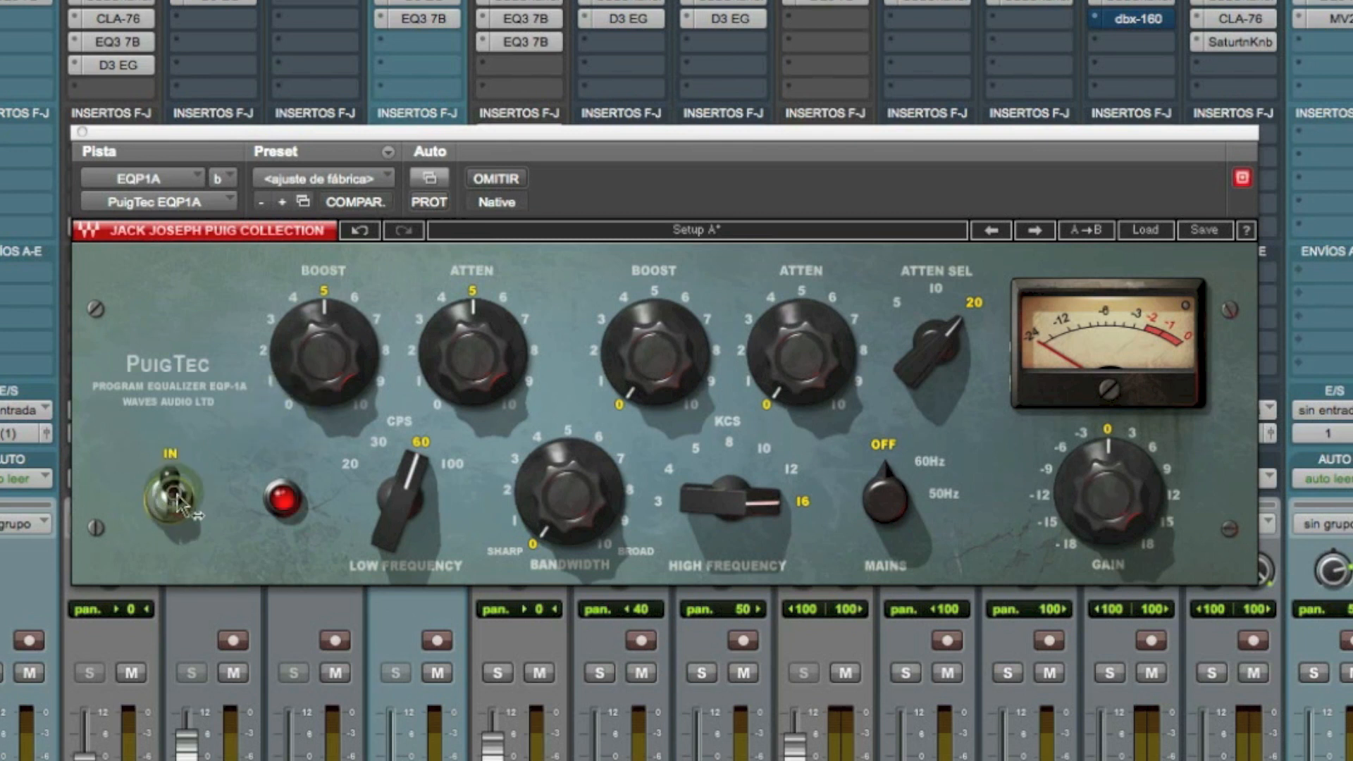
{"action": "left_click", "coordinate": [177, 495]}
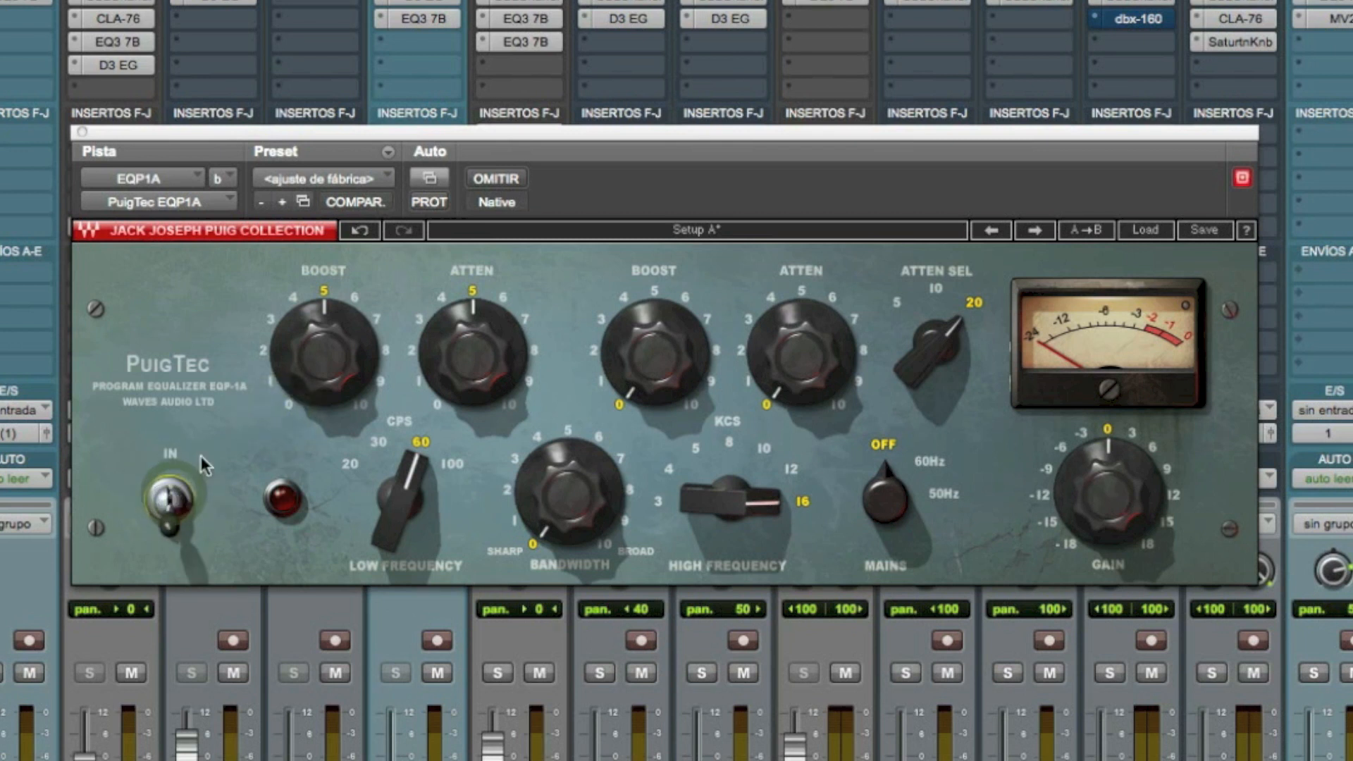
Shift the EQ window slightly and reset the low-frequency boost and attenuation to 0
{"action": "left_click_drag", "start_coordinate": [590, 134], "coordinate": [595, 141]}
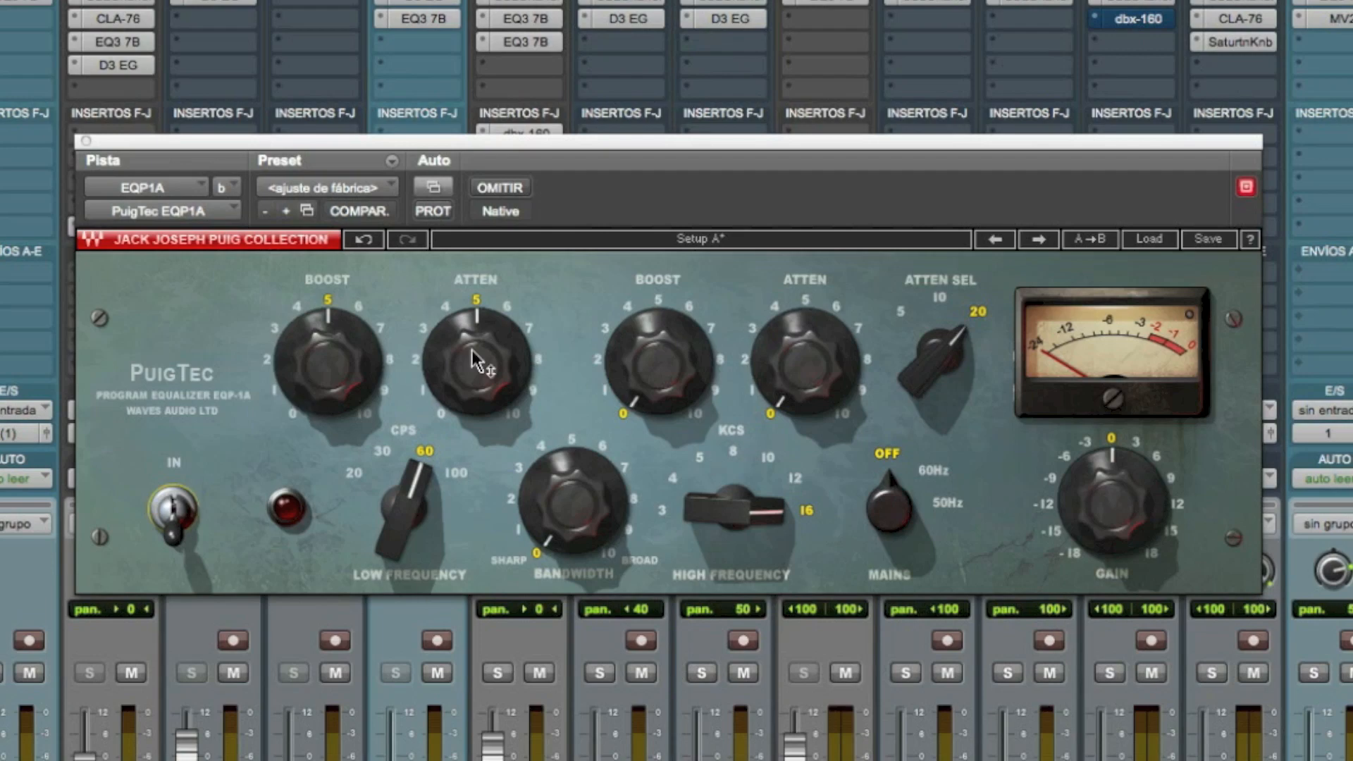
{"action": "left_click", "coordinate": [293, 417]}
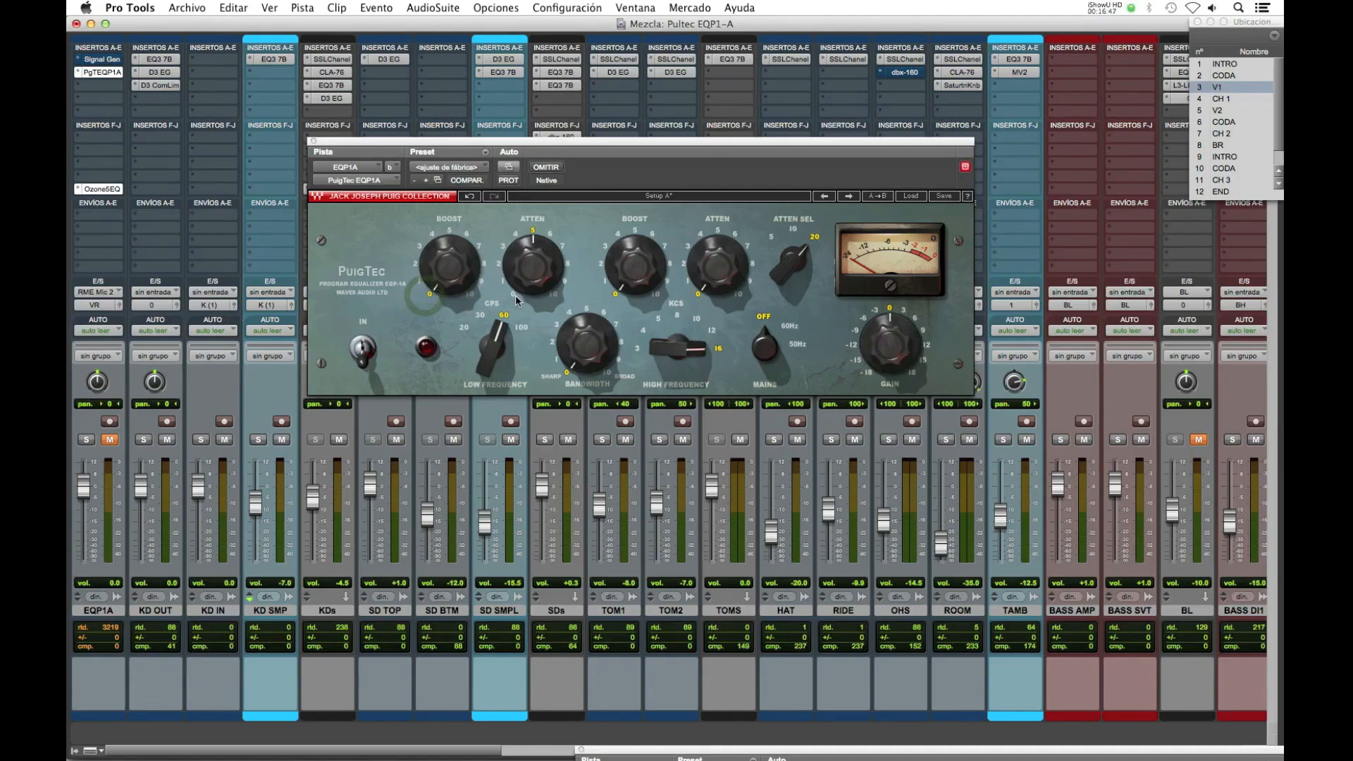
{"action": "left_click", "coordinate": [513, 295]}
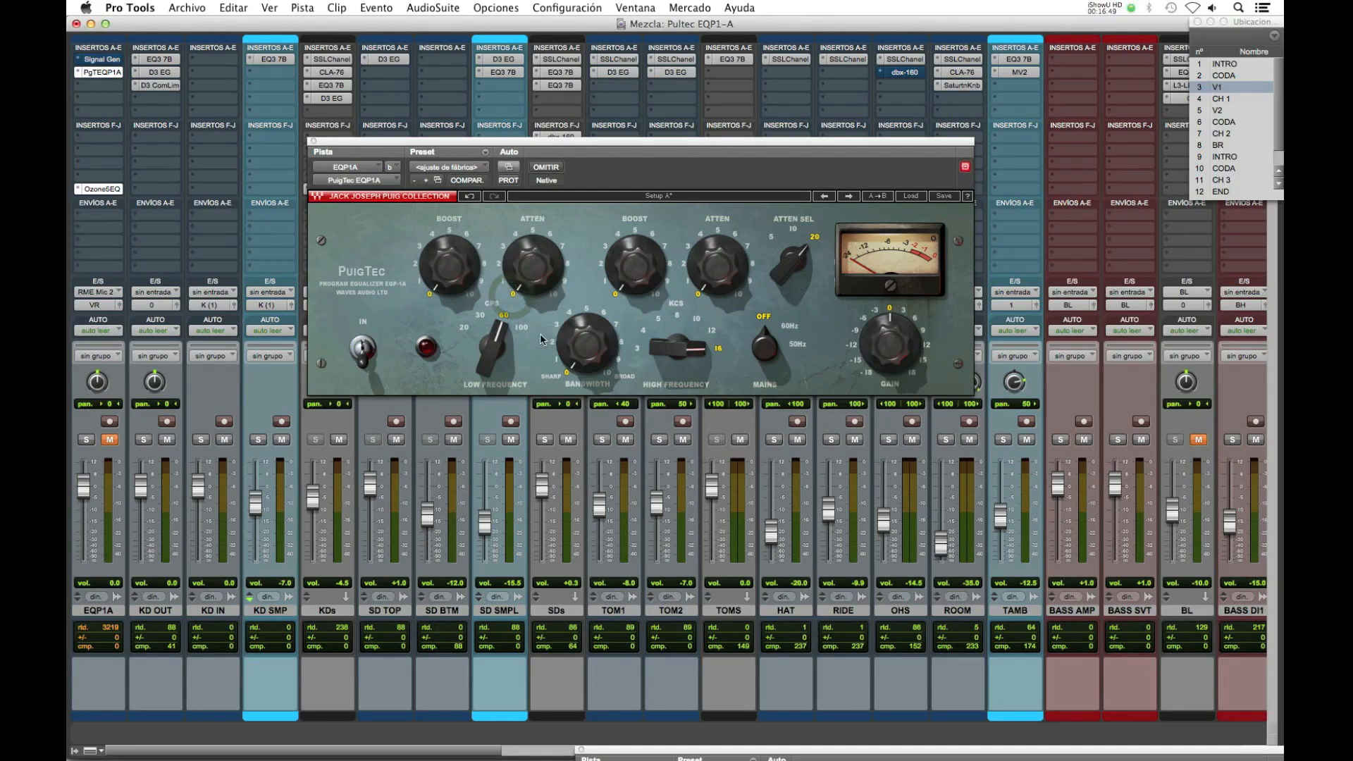
Open the EQP1A track's Signal Generator, take its white noise out of bypass, and toggle the track's mute
{"action": "left_click", "coordinate": [102, 59]}
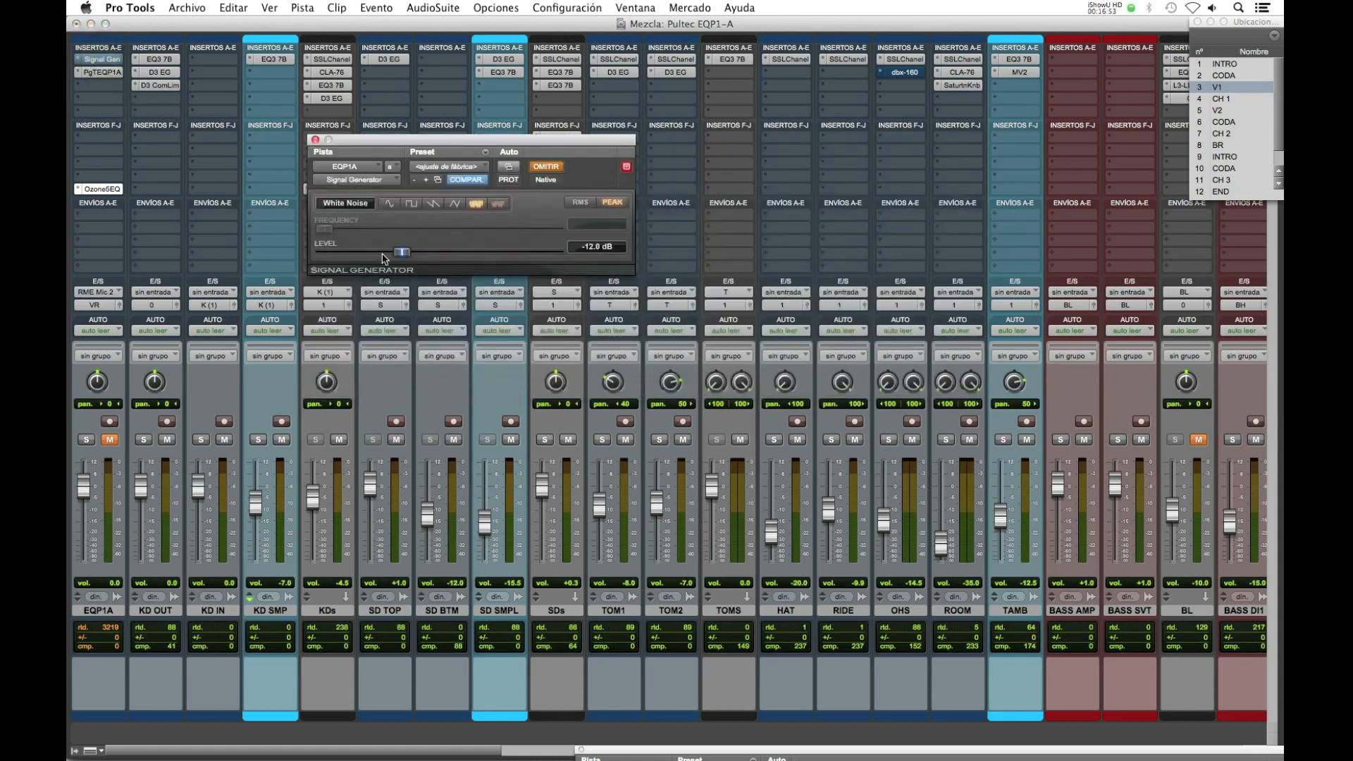
{"action": "left_click", "coordinate": [545, 166]}
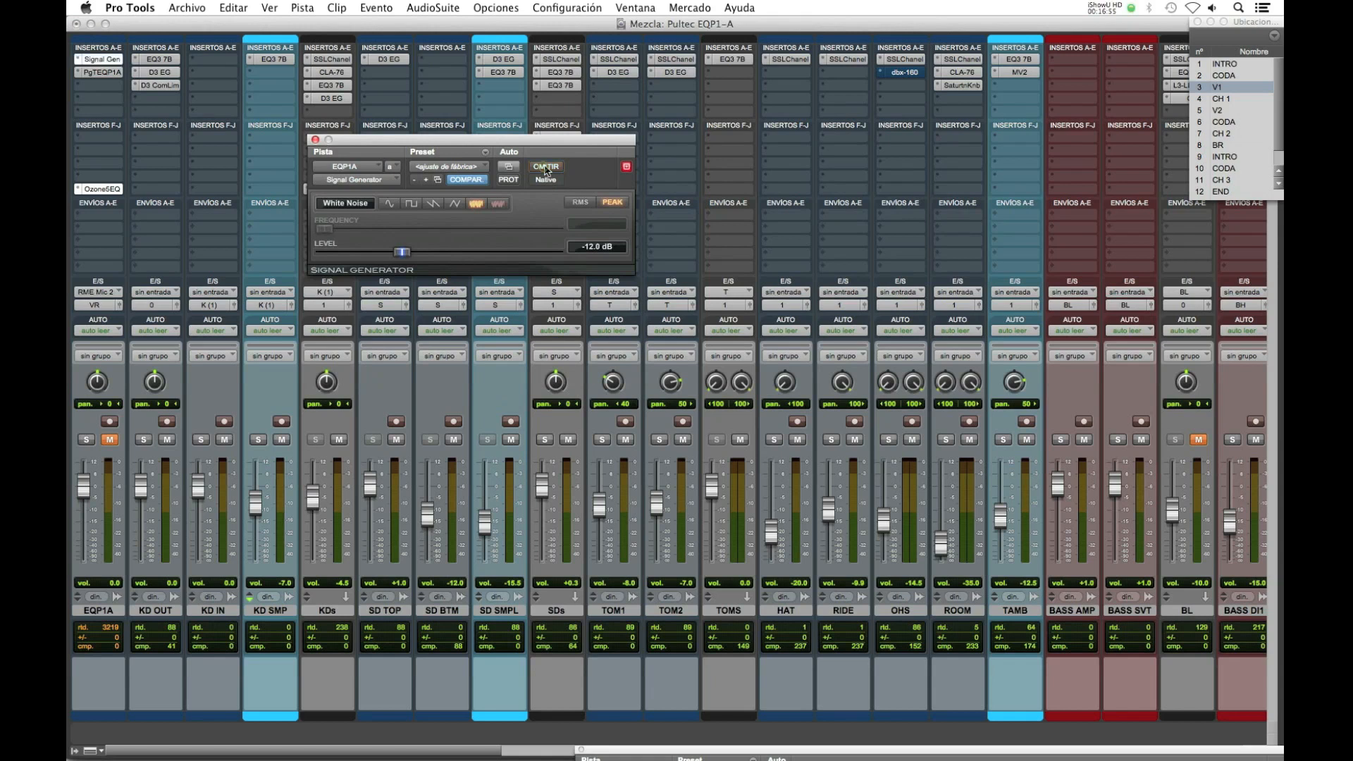
{"action": "left_click", "coordinate": [106, 436]}
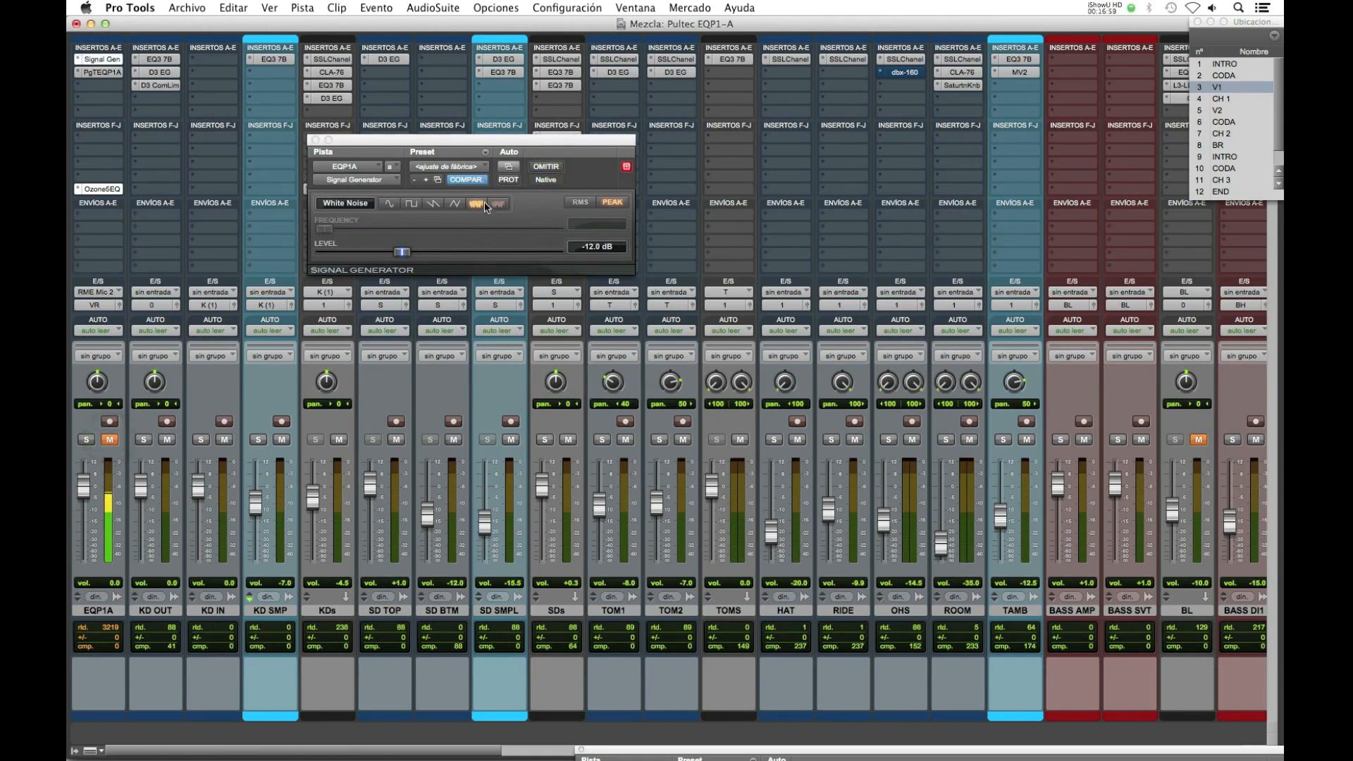
Bring the Ozone 5 Equalizer spectrum into view and place the EQP1A track's PuigTec EQ window above it
{"action": "left_click", "coordinate": [870, 748]}
{"action": "left_click_drag", "start_coordinate": [869, 748], "coordinate": [652, 282]}
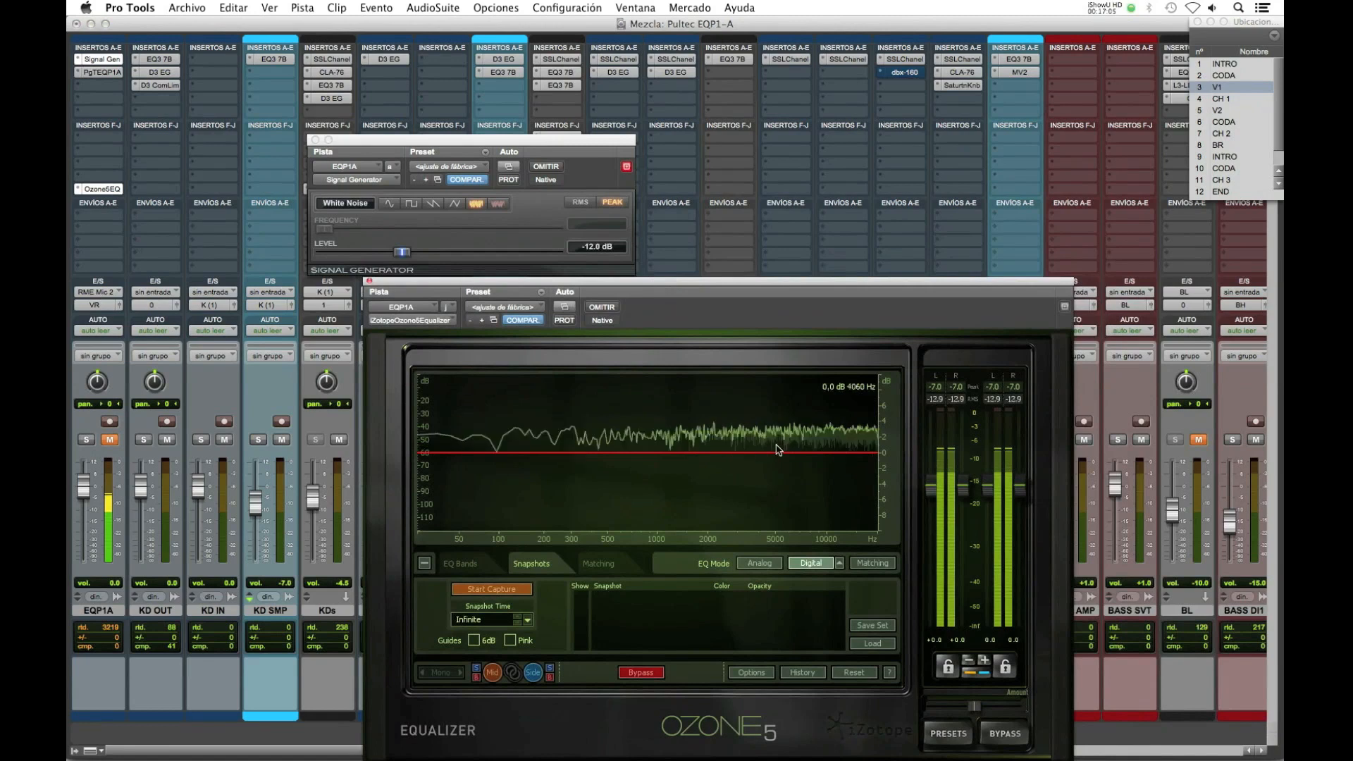
{"action": "left_click", "coordinate": [101, 72]}
{"action": "left_click_drag", "start_coordinate": [487, 145], "coordinate": [545, 91]}
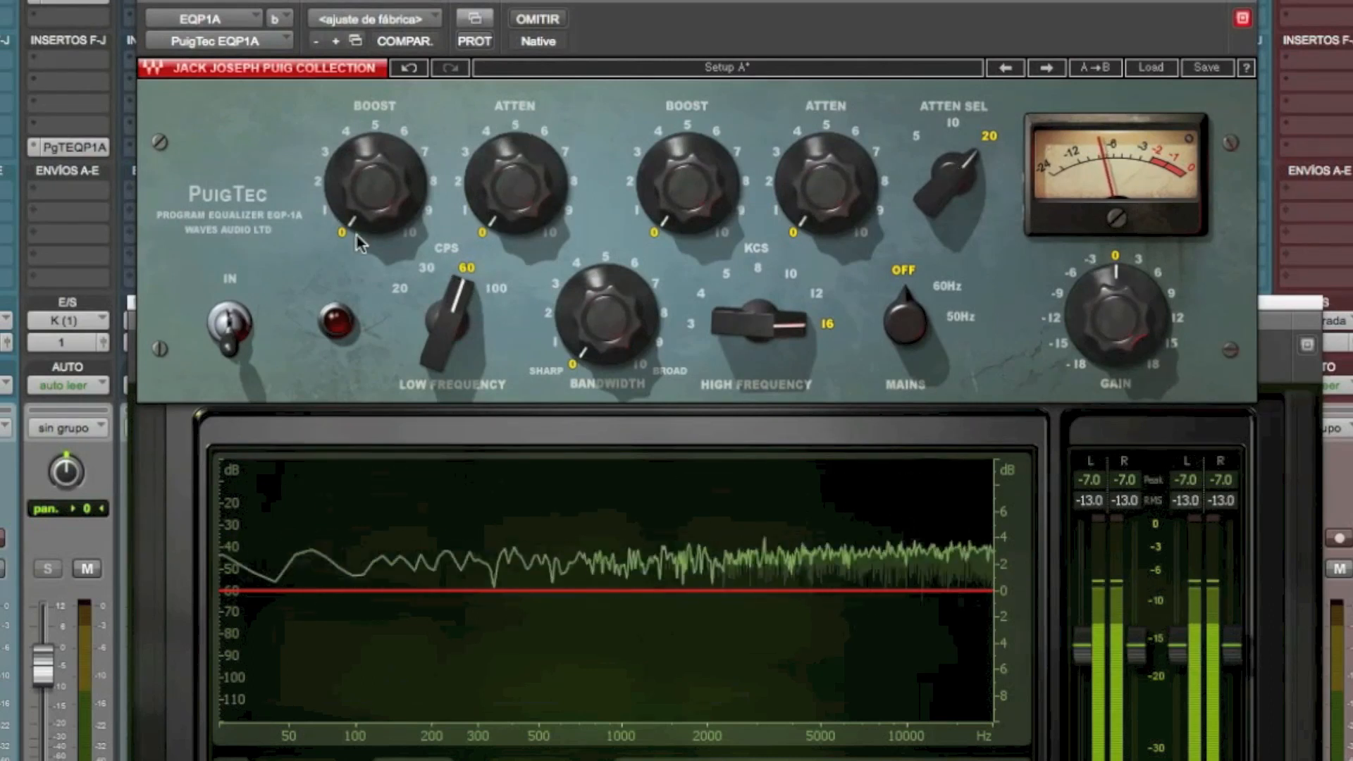
Step the low-frequency selector through 30 and 60 to 100 CPS and set the low-frequency boost to 10
{"action": "left_click", "coordinate": [427, 268]}
{"action": "left_click", "coordinate": [467, 267]}
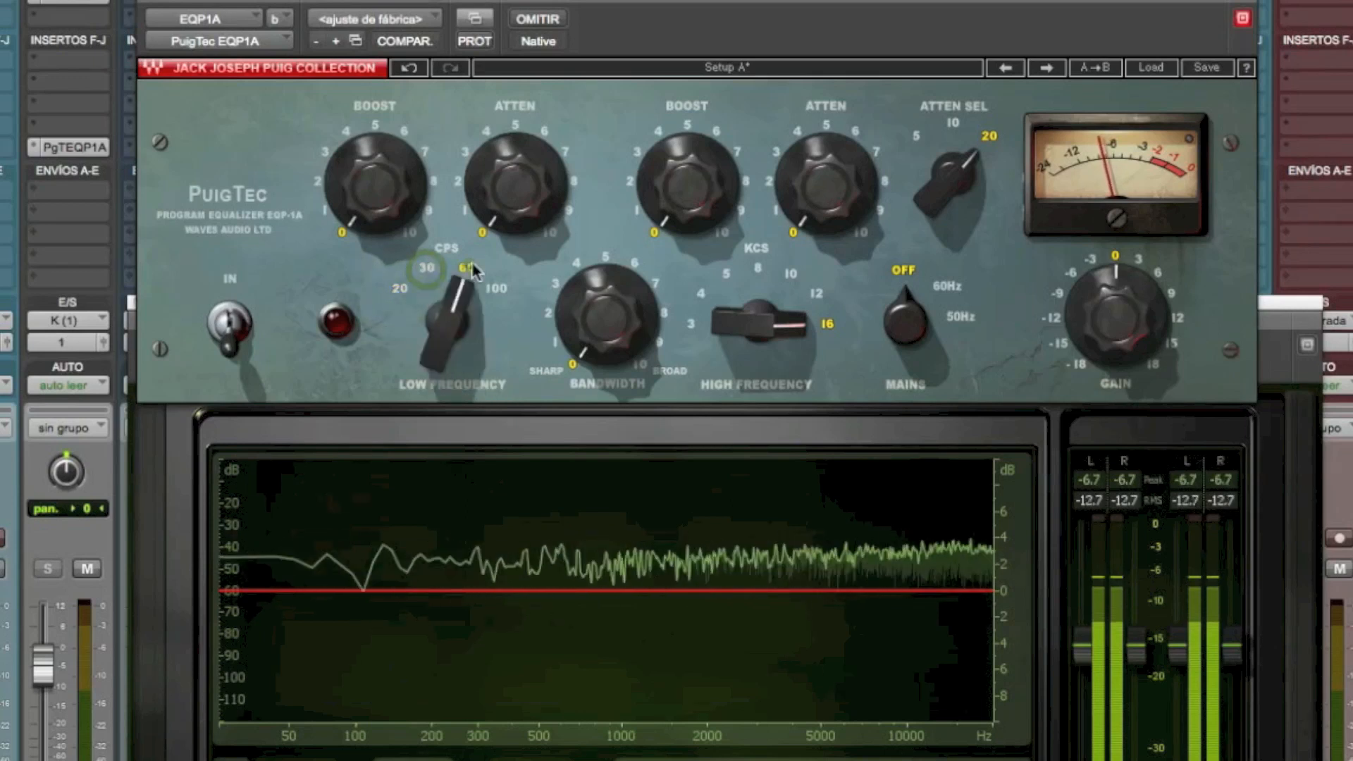
{"action": "left_click", "coordinate": [500, 287]}
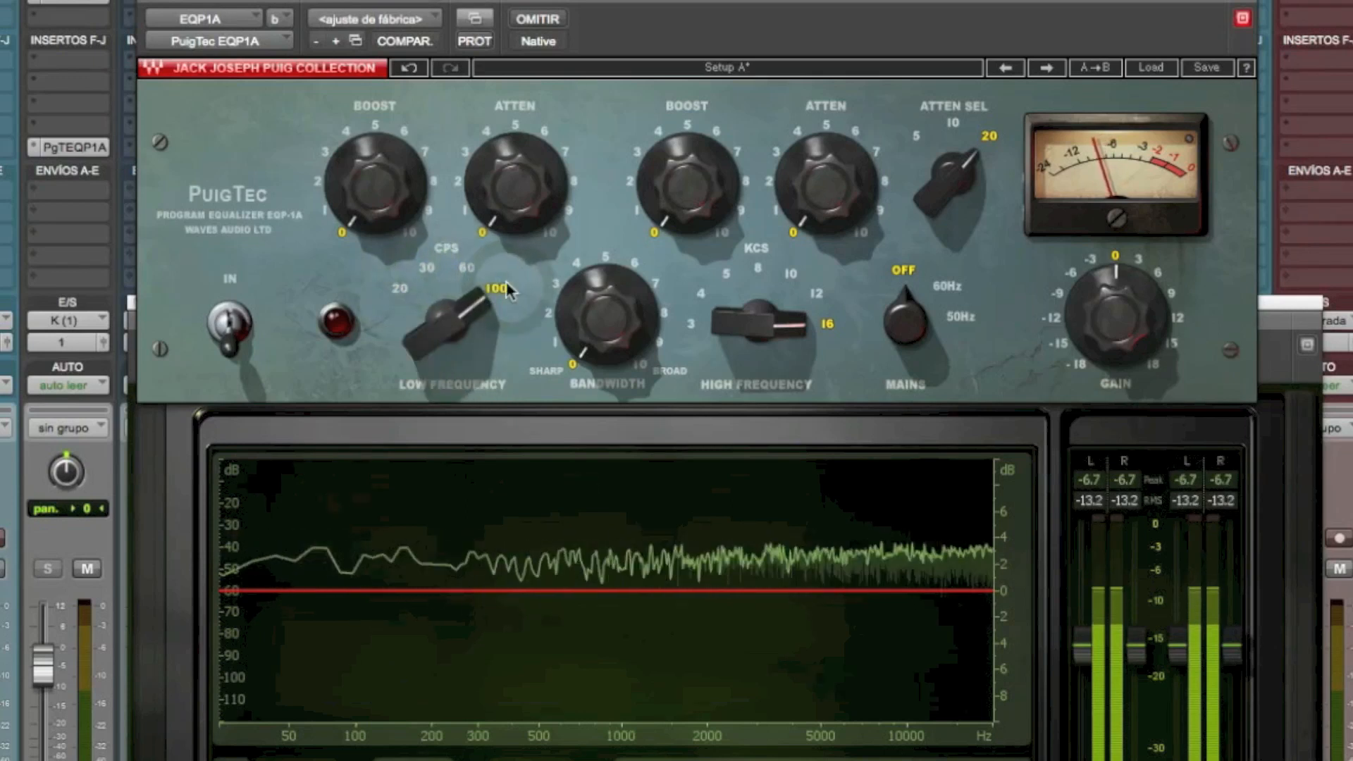
{"action": "left_click", "coordinate": [412, 234]}
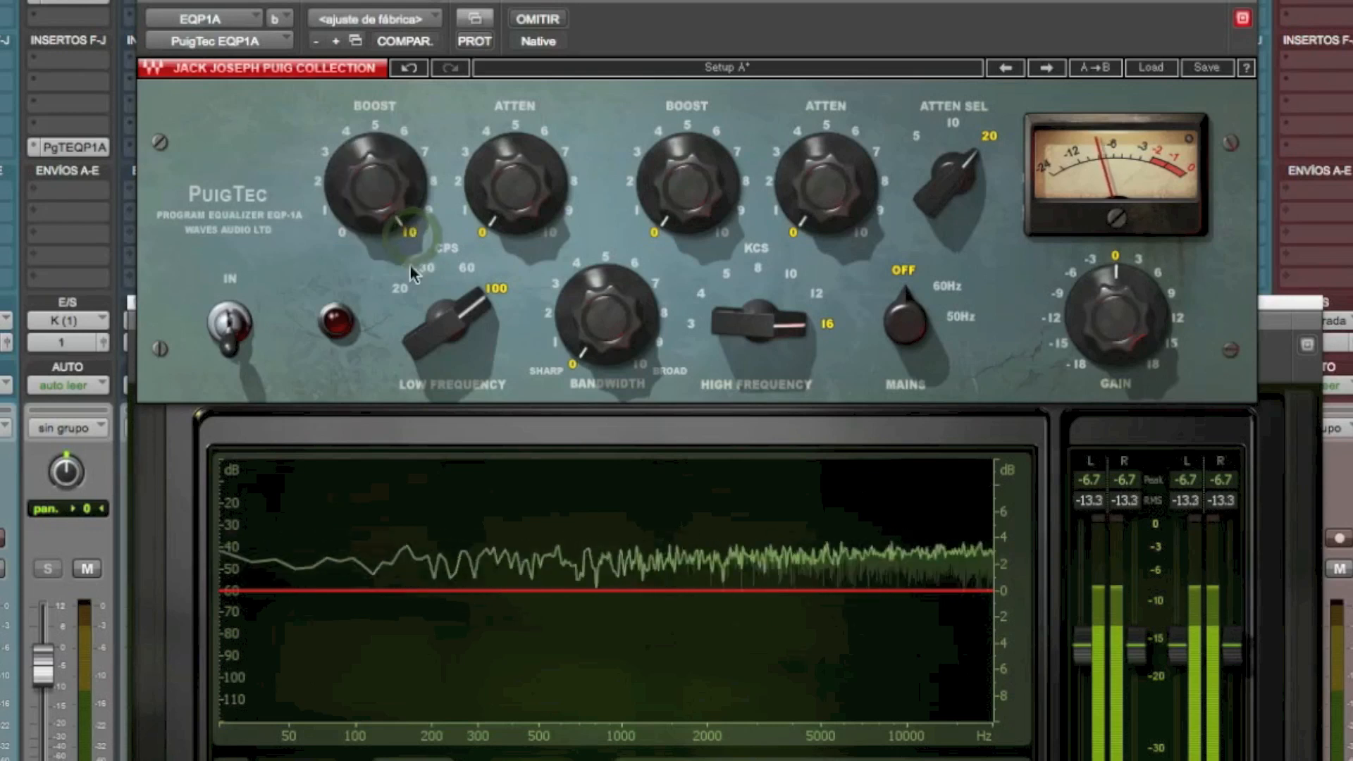
Switch the EQ in and compare the boosted low end with the plug-in bypassed, ending with bypass off
{"action": "left_click", "coordinate": [230, 325]}
{"action": "left_click", "coordinate": [231, 328]}
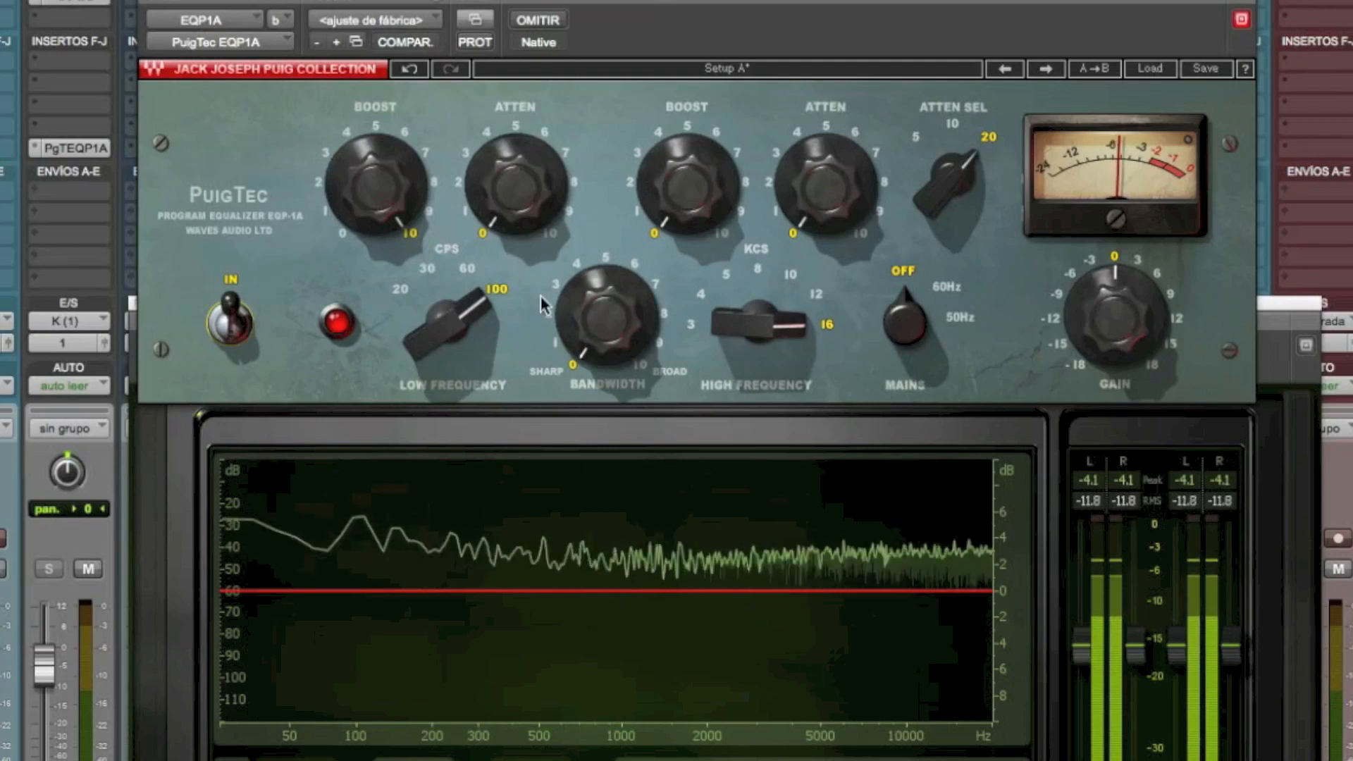
{"action": "left_click", "coordinate": [548, 23]}
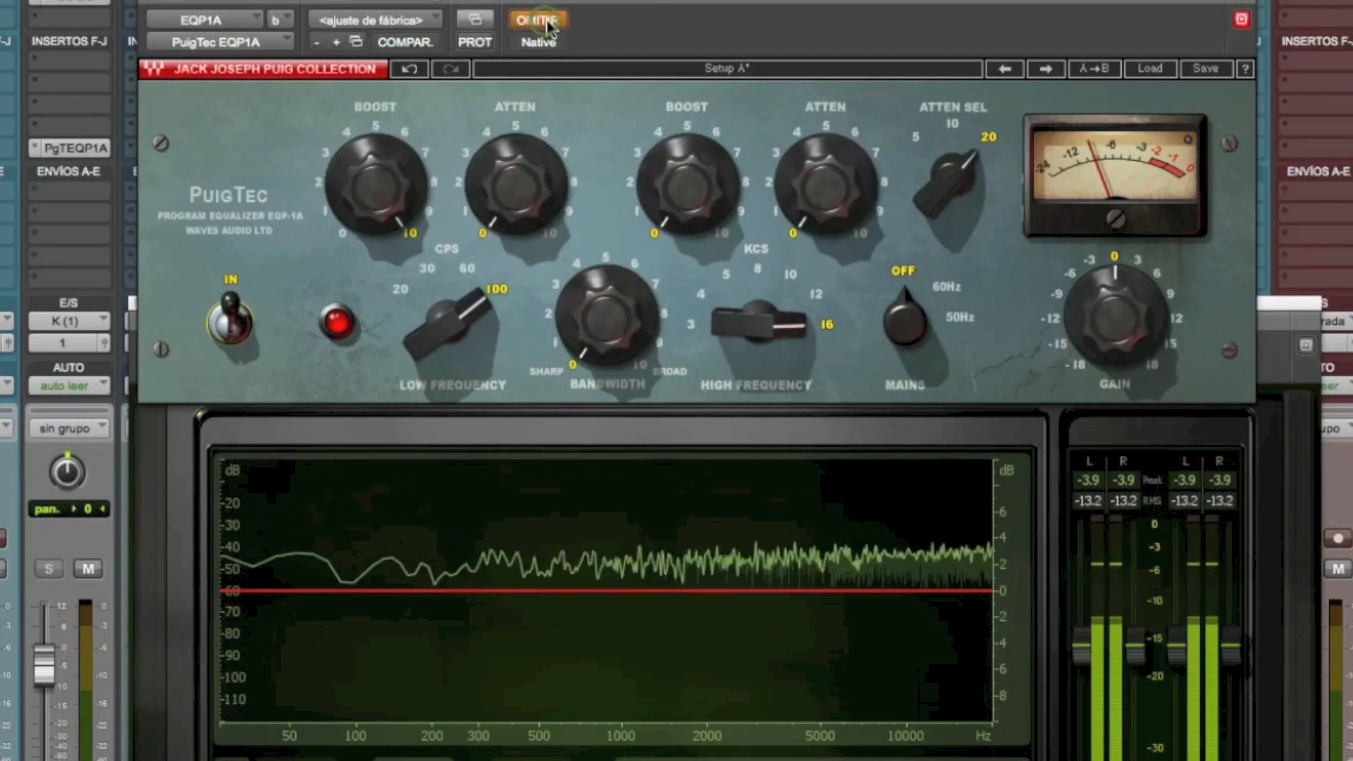
{"action": "left_click", "coordinate": [548, 22]}
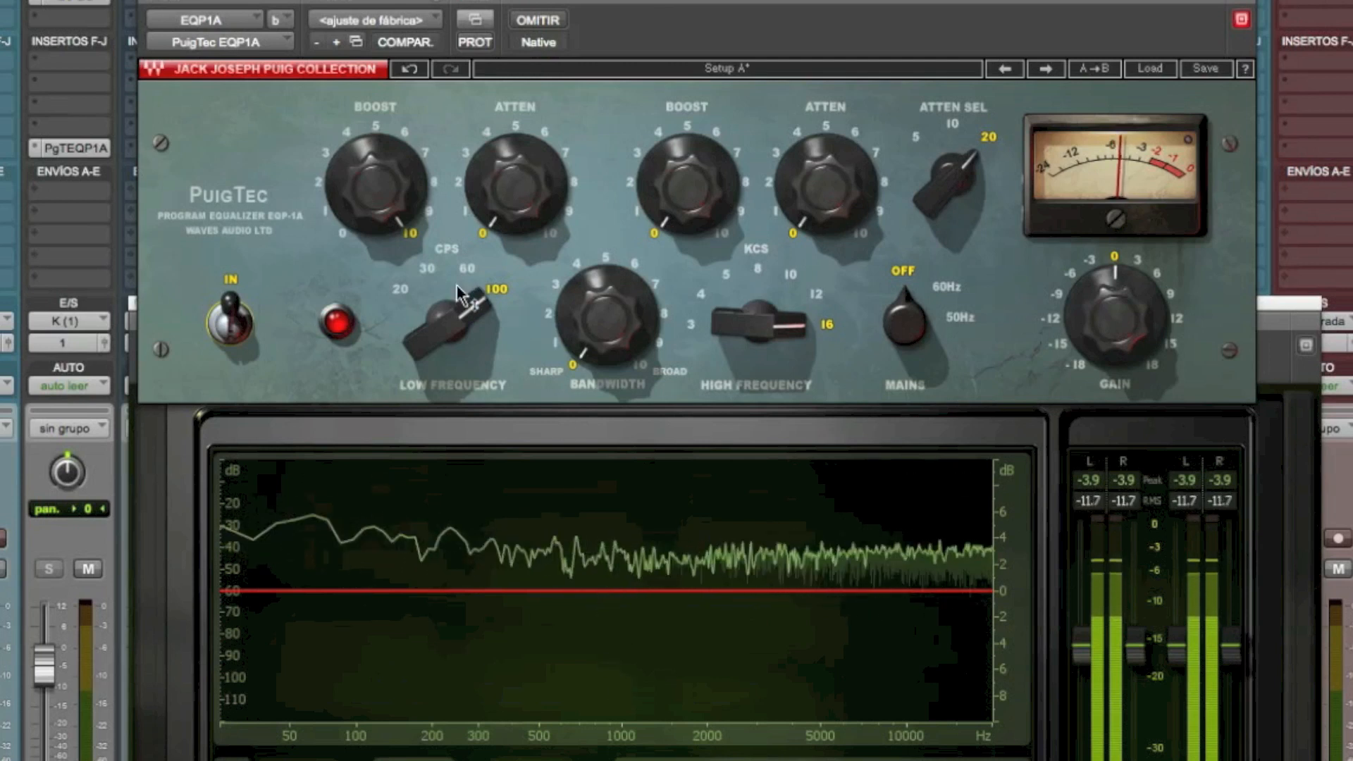
Sweep the low-frequency selector between 60, 30 and 20 CPS and compare the 20 CPS boost with the plug-in bypassed
{"action": "left_click", "coordinate": [465, 269]}
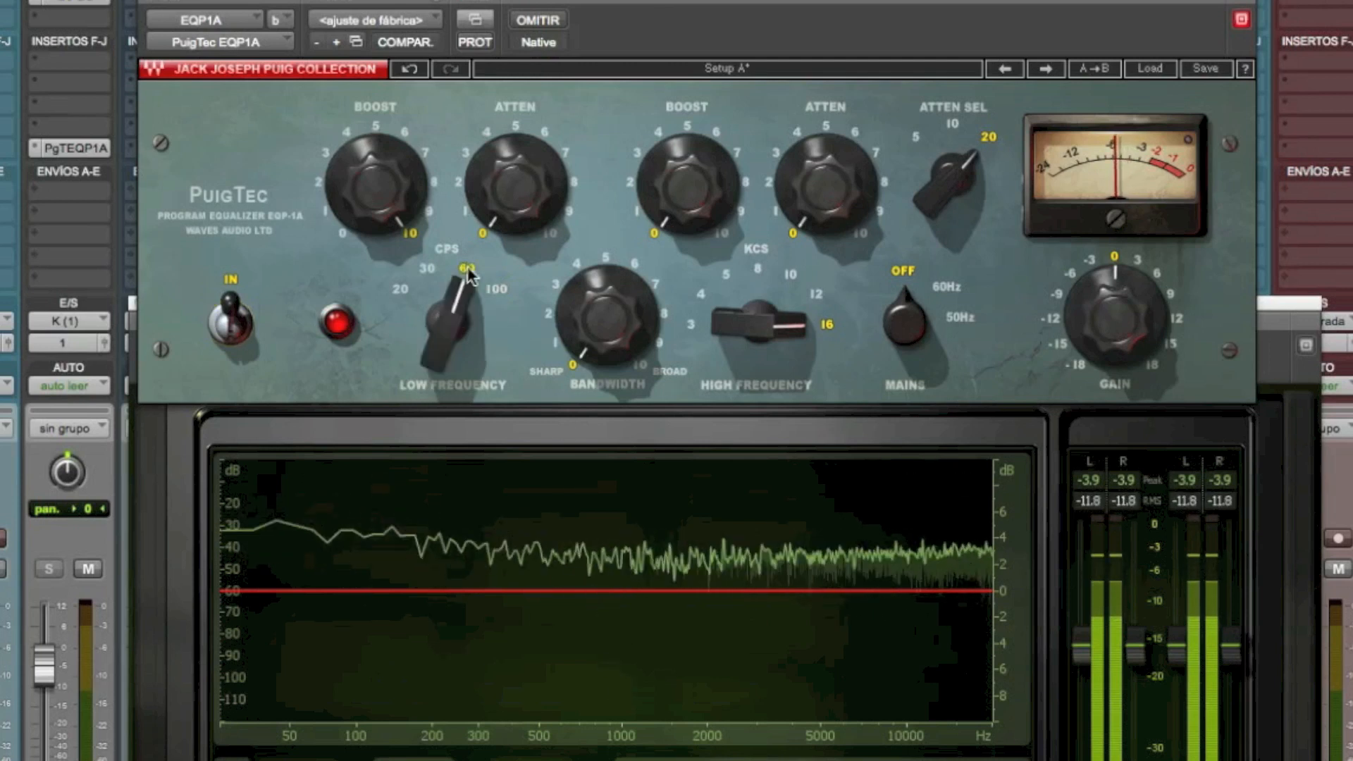
{"action": "left_click", "coordinate": [425, 269]}
{"action": "left_click", "coordinate": [401, 291]}
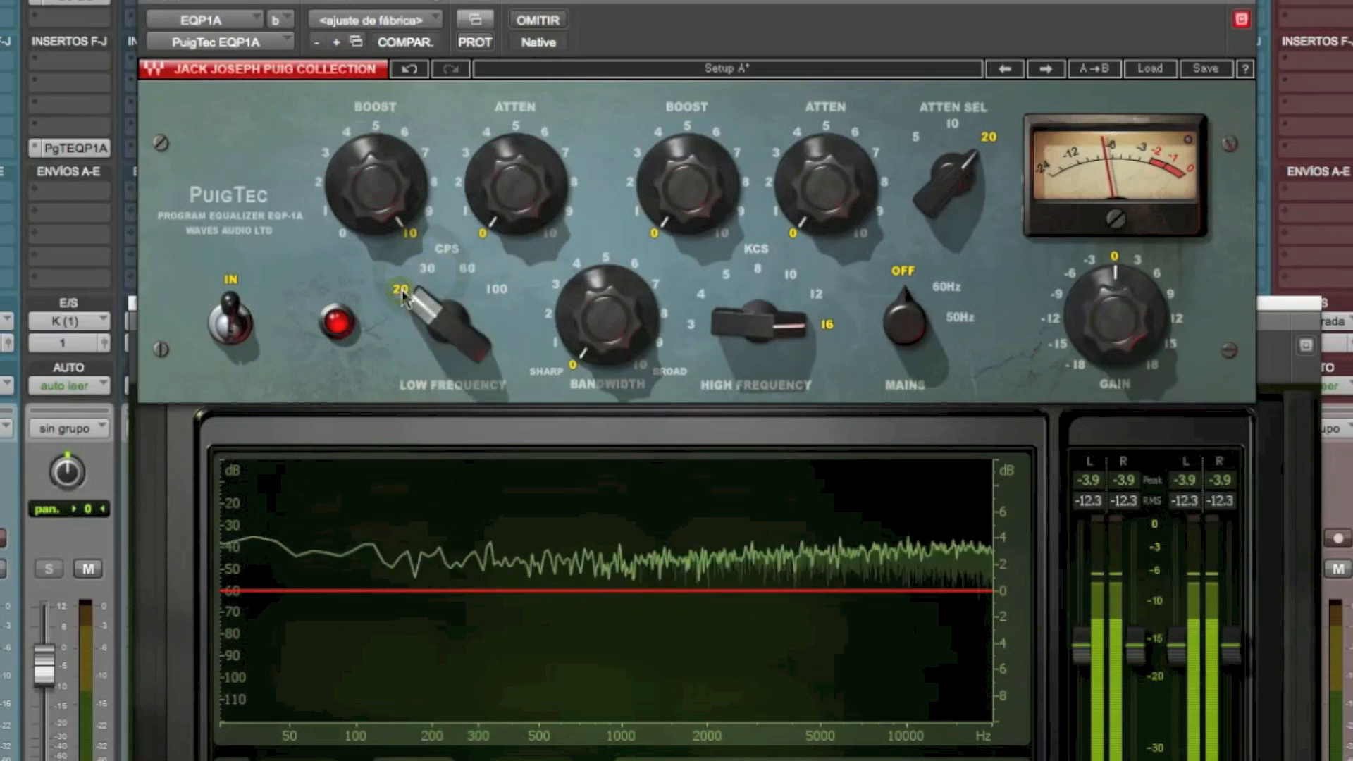
{"action": "left_click", "coordinate": [430, 272]}
{"action": "left_click", "coordinate": [464, 265]}
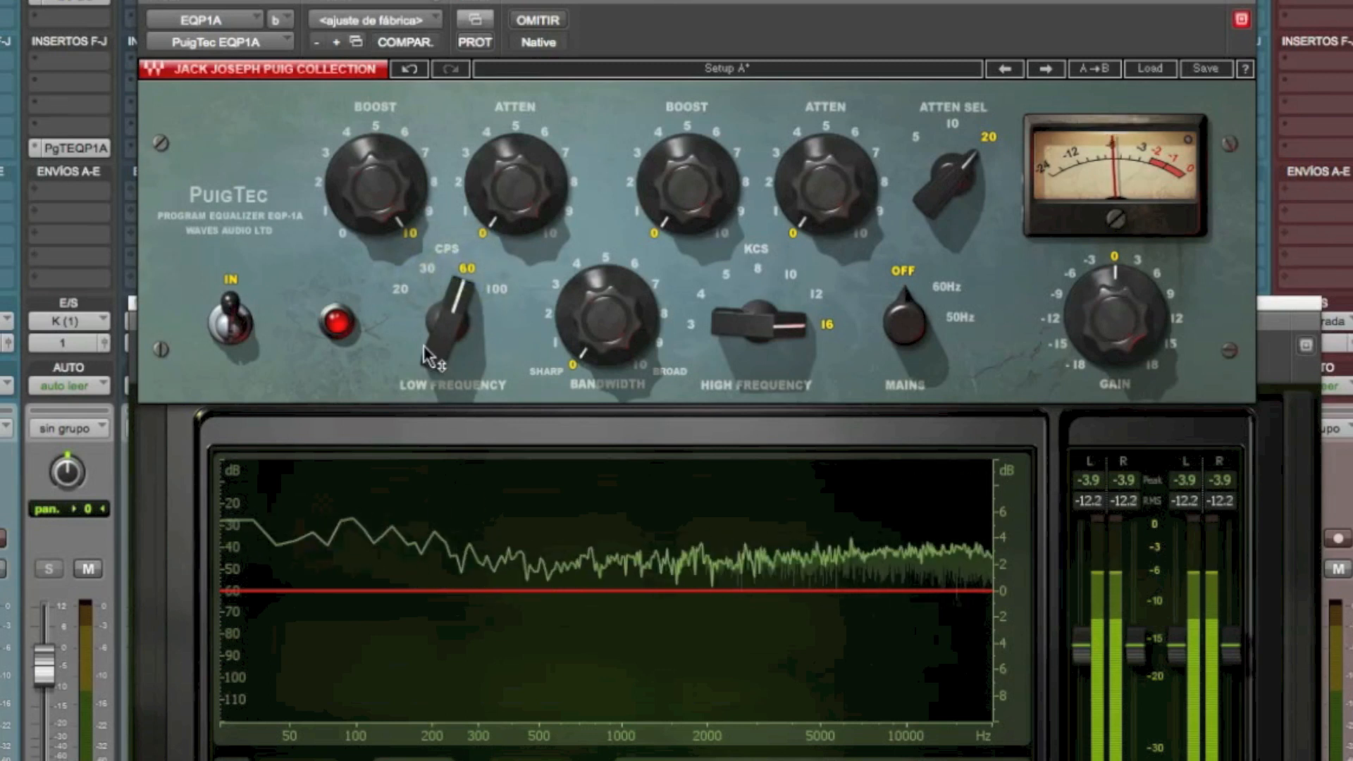
{"action": "left_click", "coordinate": [402, 289]}
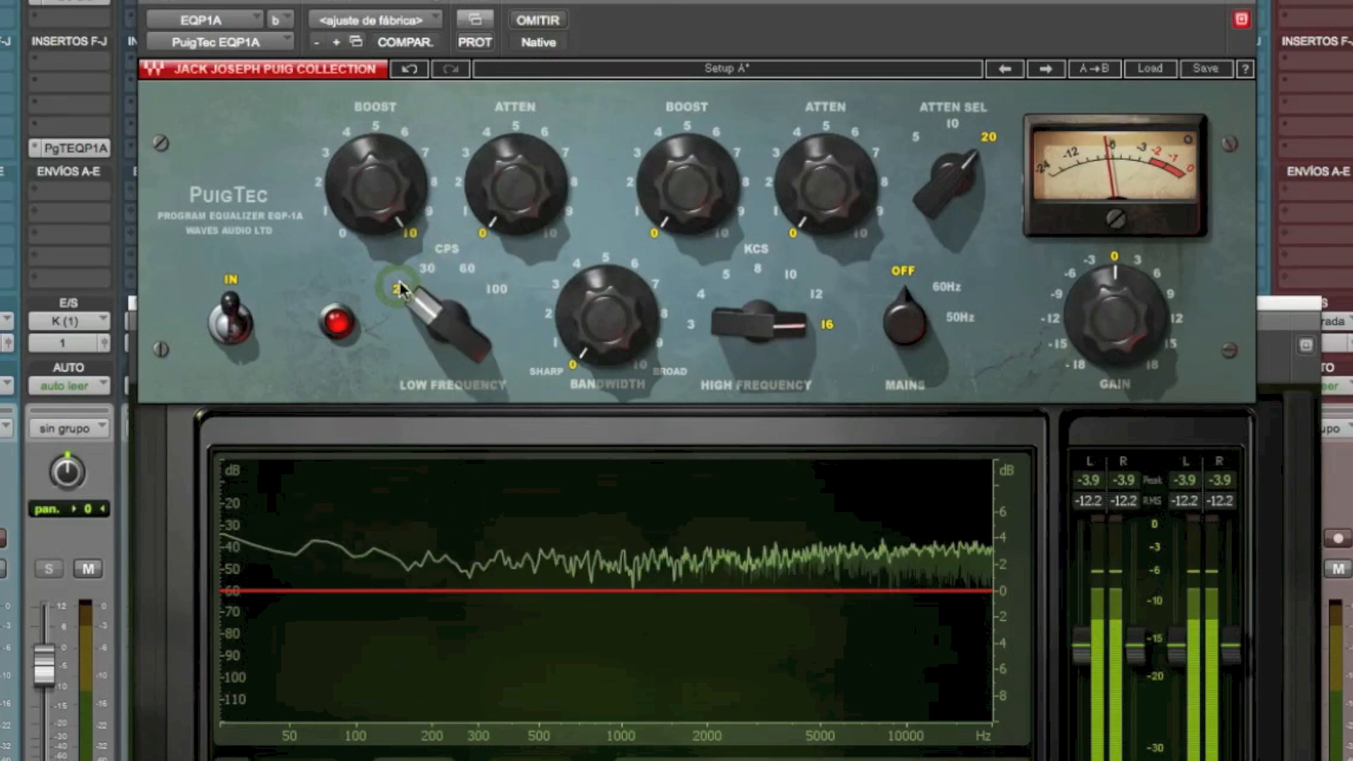
{"action": "left_click", "coordinate": [539, 23]}
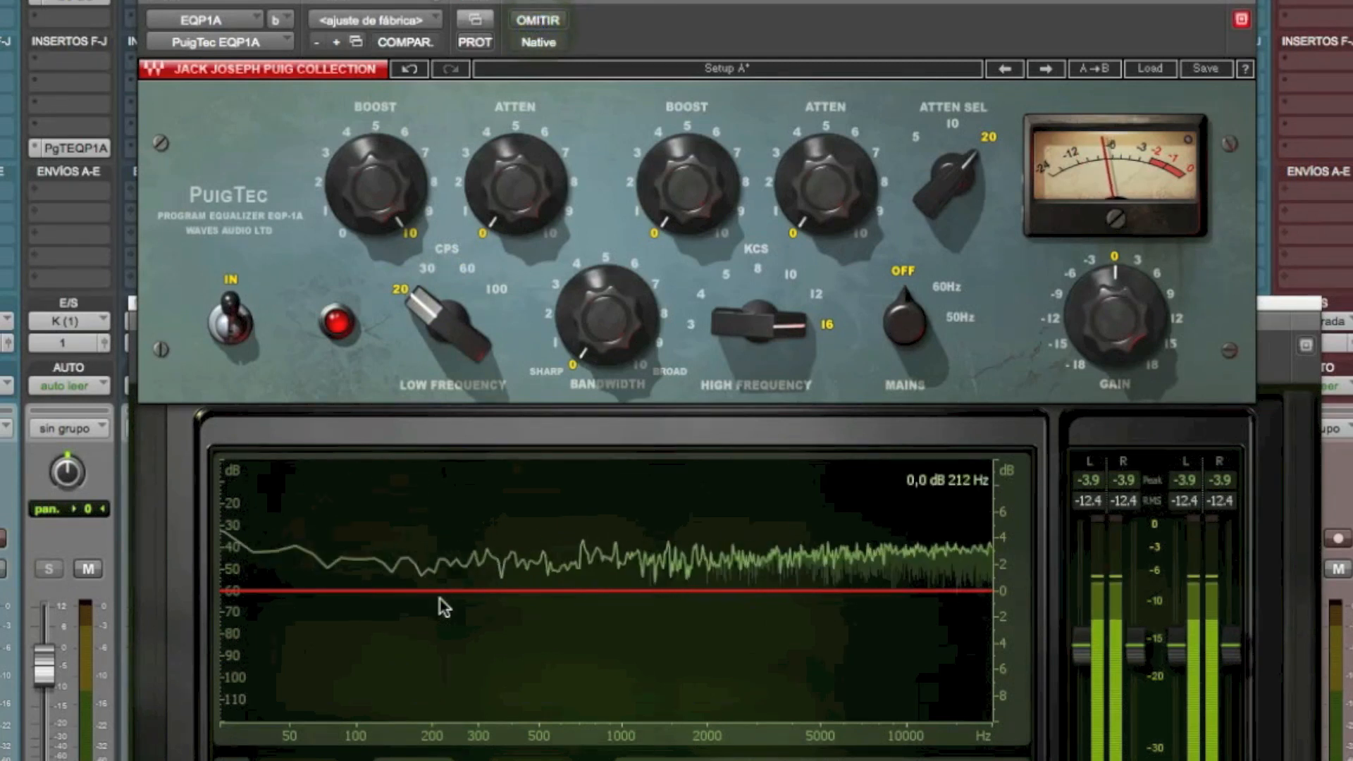
{"action": "left_click", "coordinate": [541, 22]}
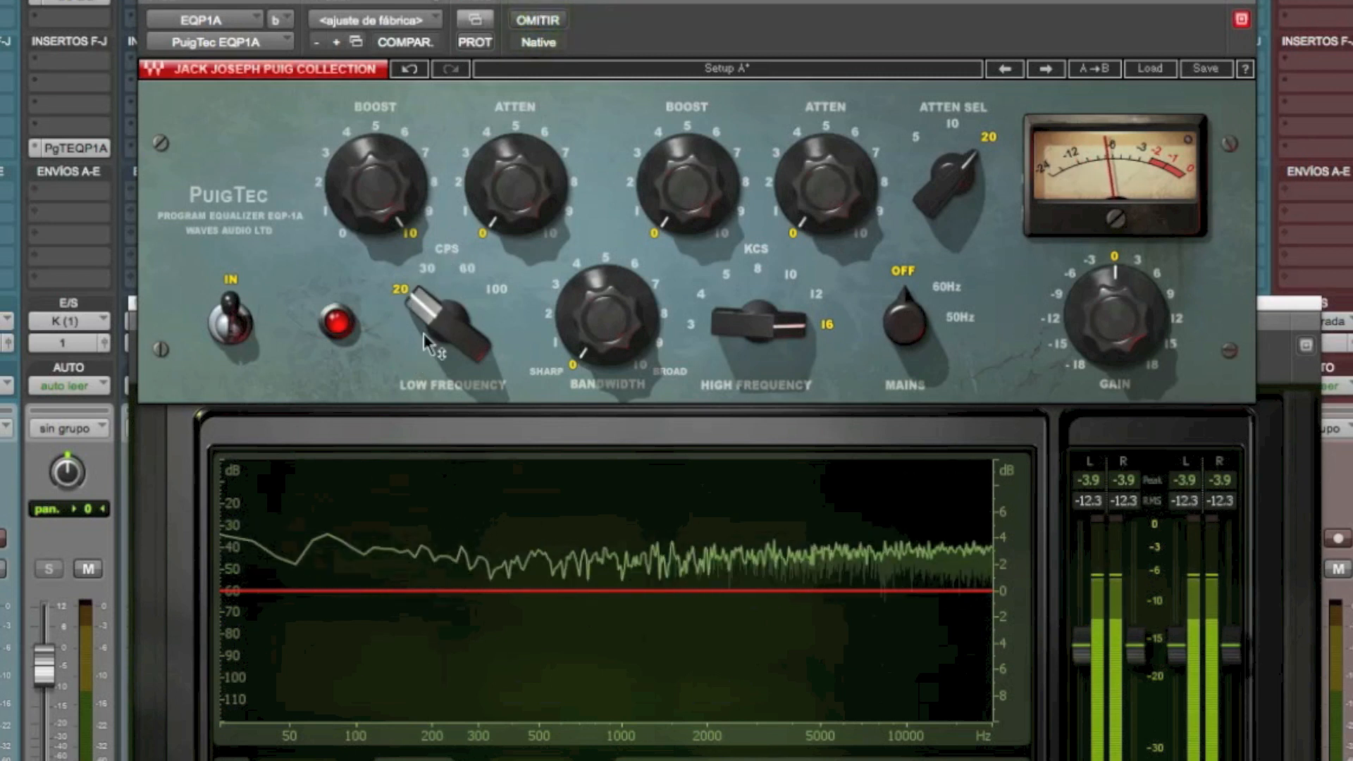
Run the low-frequency selector through 60, 20, 30, 60 and 100 CPS, finishing at 20 CPS
{"action": "left_click", "coordinate": [467, 269]}
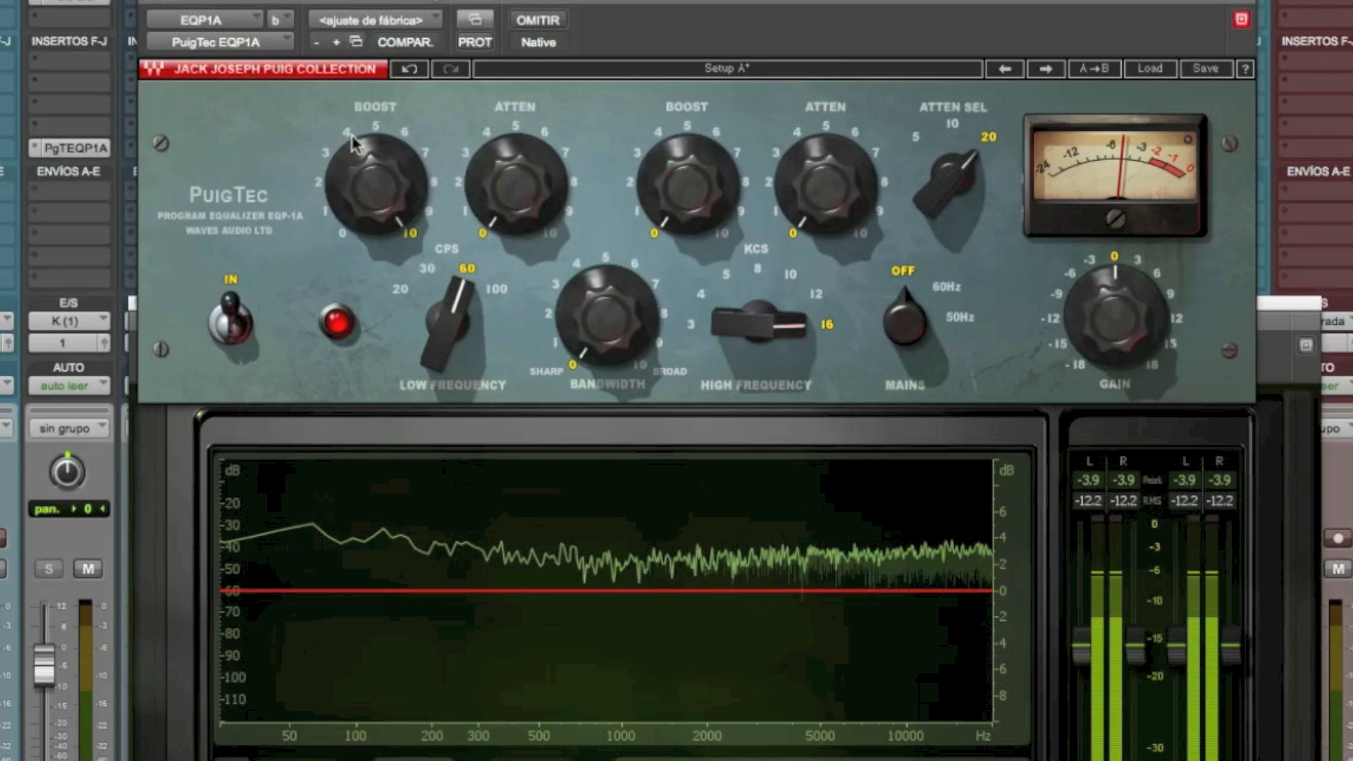
{"action": "left_click", "coordinate": [399, 292]}
{"action": "left_click", "coordinate": [429, 271]}
{"action": "left_click", "coordinate": [465, 265]}
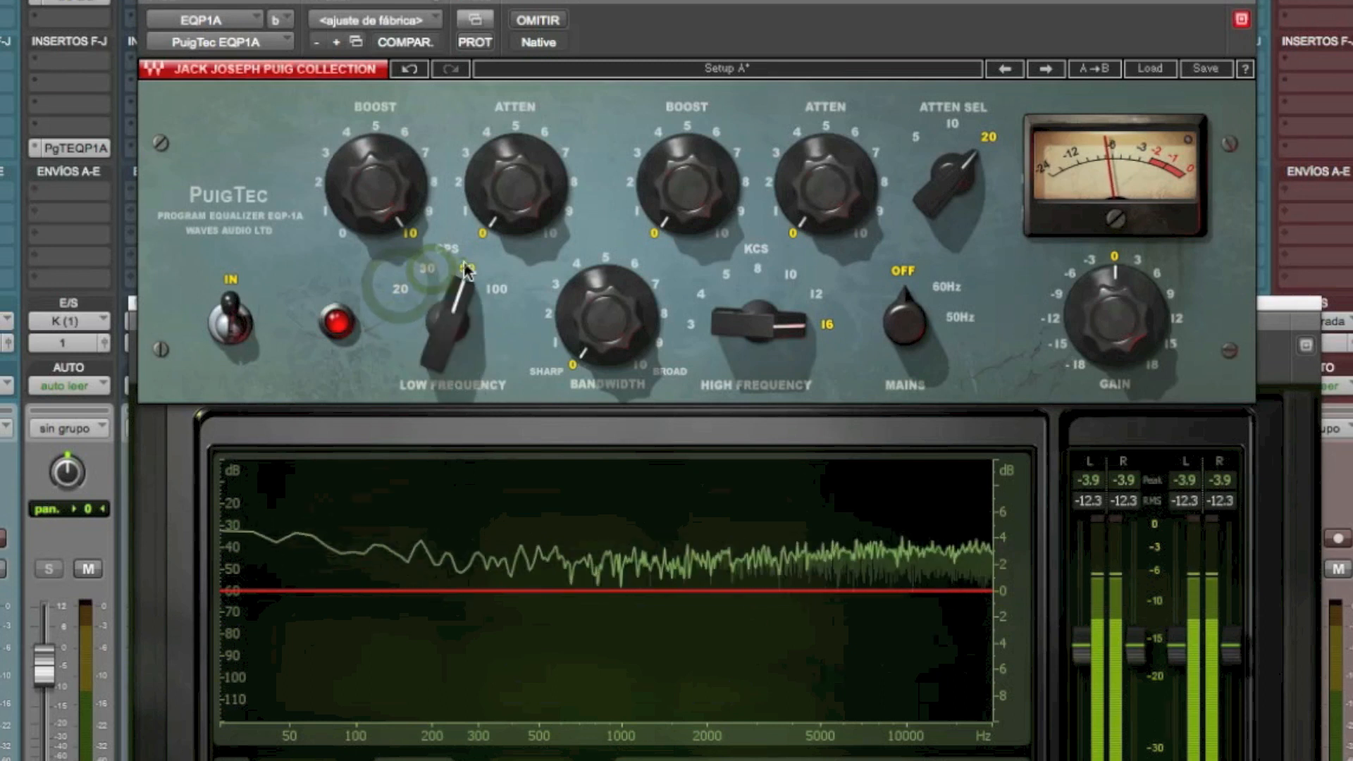
{"action": "left_click", "coordinate": [497, 291]}
{"action": "left_click", "coordinate": [400, 292]}
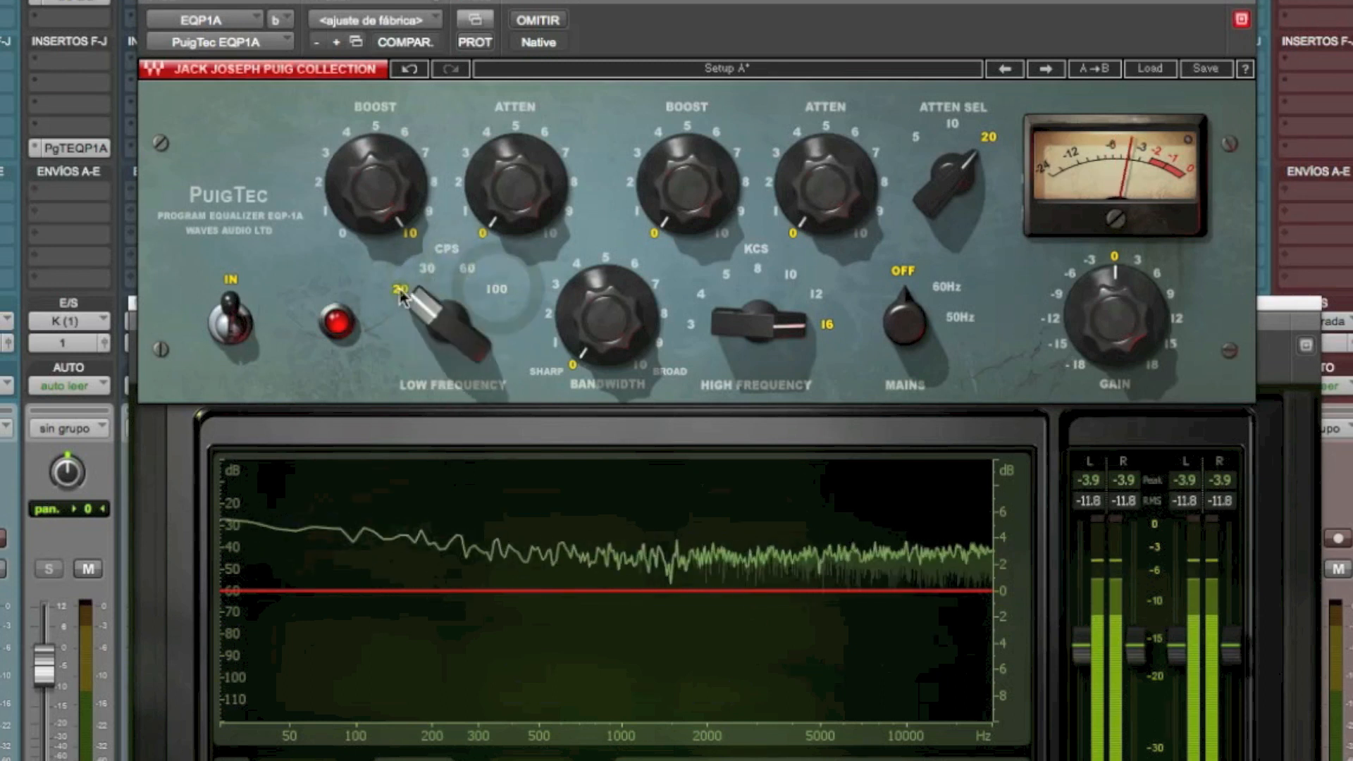
Step the low-frequency selector through 60, 100 and 30 CPS to compare the boost curves, finishing at 20 CPS
{"action": "left_click", "coordinate": [472, 272]}
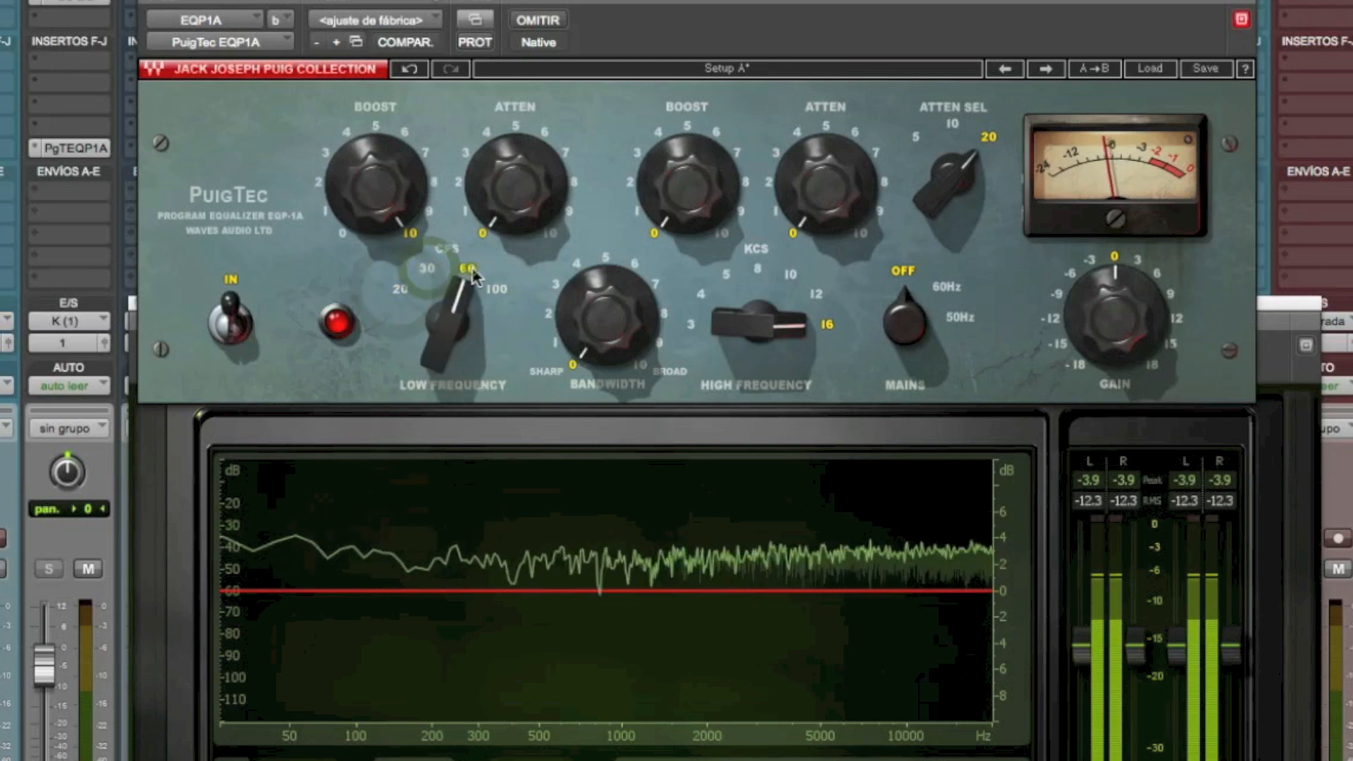
{"action": "left_click", "coordinate": [499, 294]}
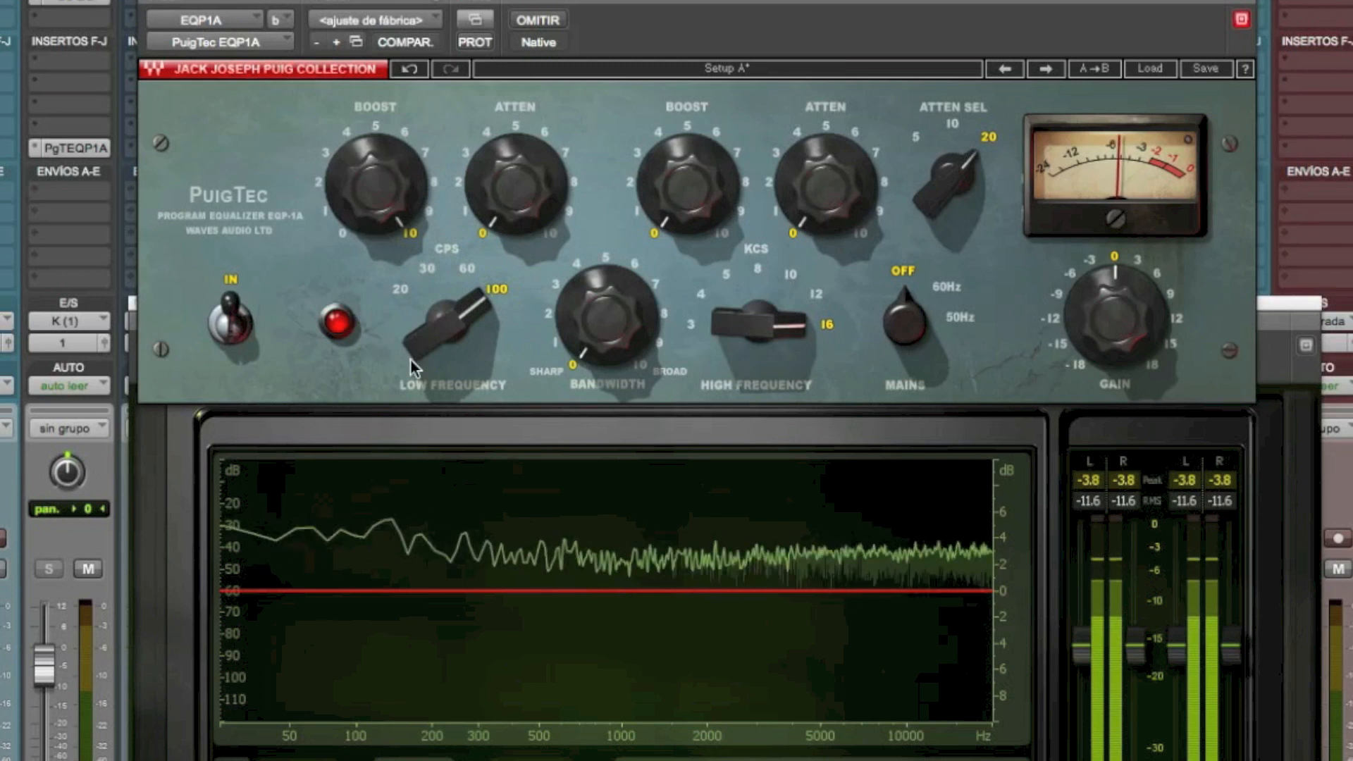
{"action": "left_click", "coordinate": [401, 290]}
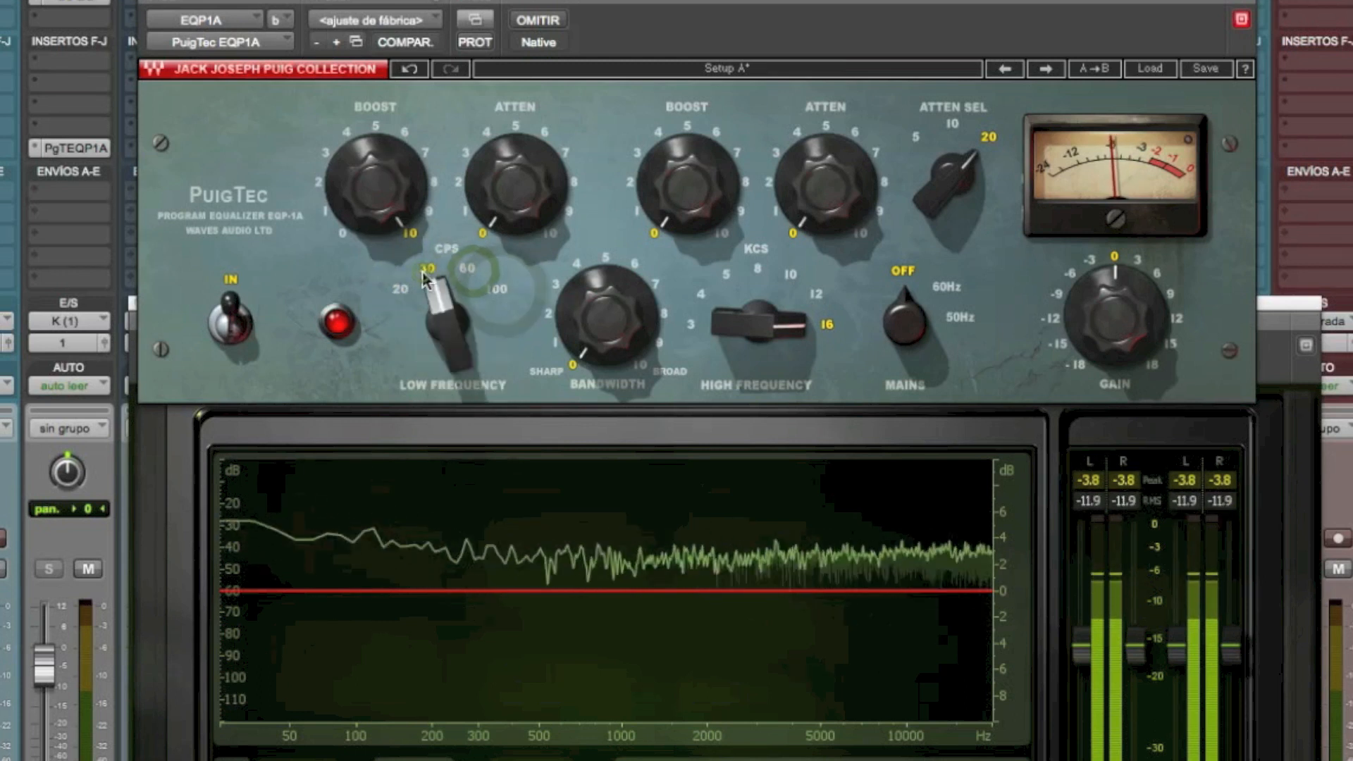
{"action": "left_click", "coordinate": [408, 294]}
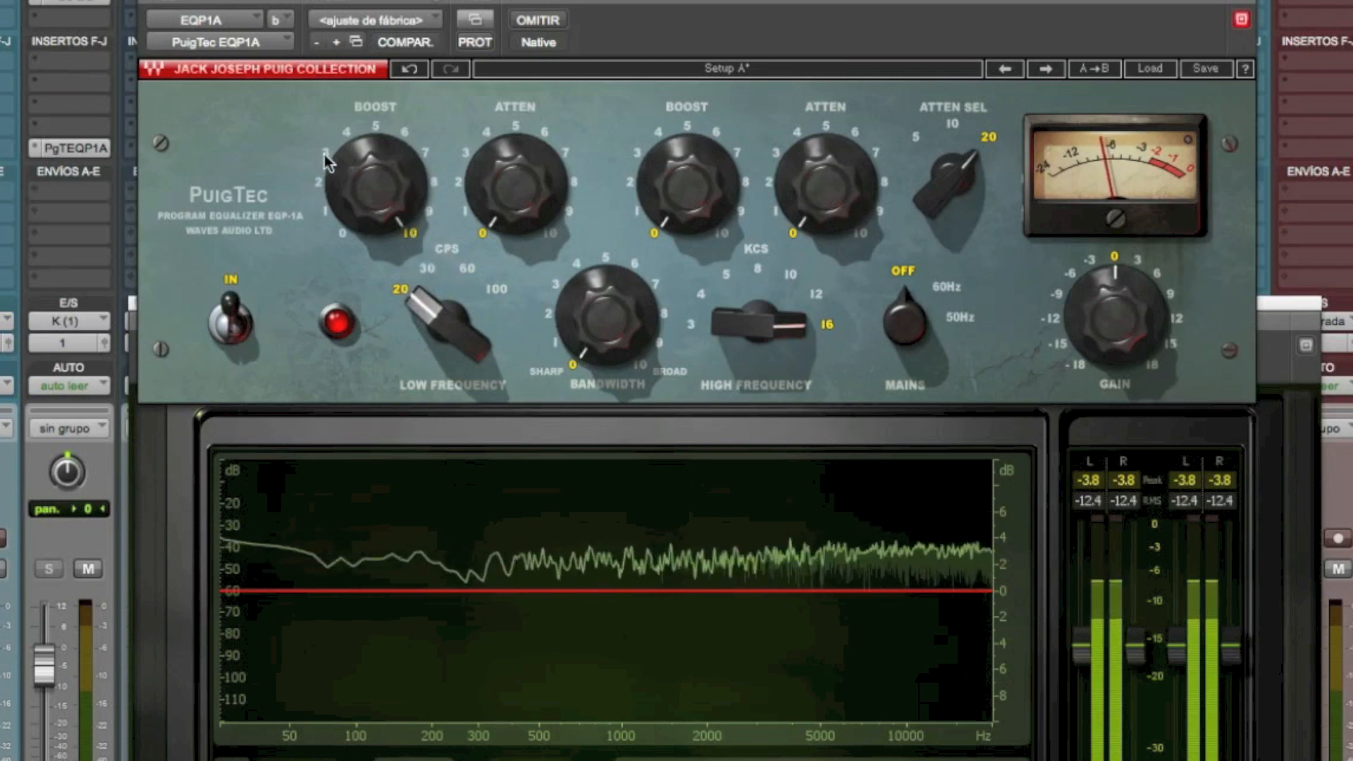
Set the low-frequency attenuation to 10 at 100 CPS and compare the combined curve with the plug-in bypassed, ending with bypass off
{"action": "left_click", "coordinate": [552, 236]}
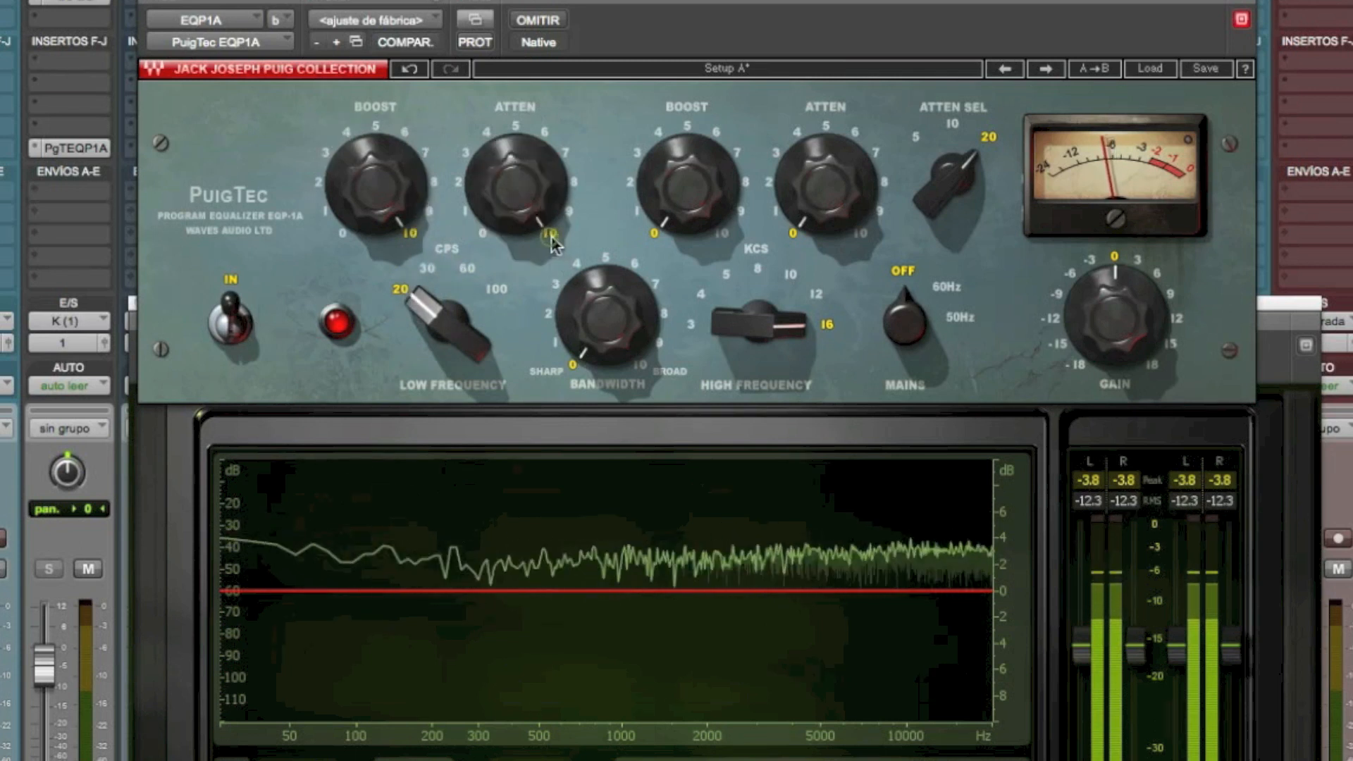
{"action": "left_click", "coordinate": [497, 289]}
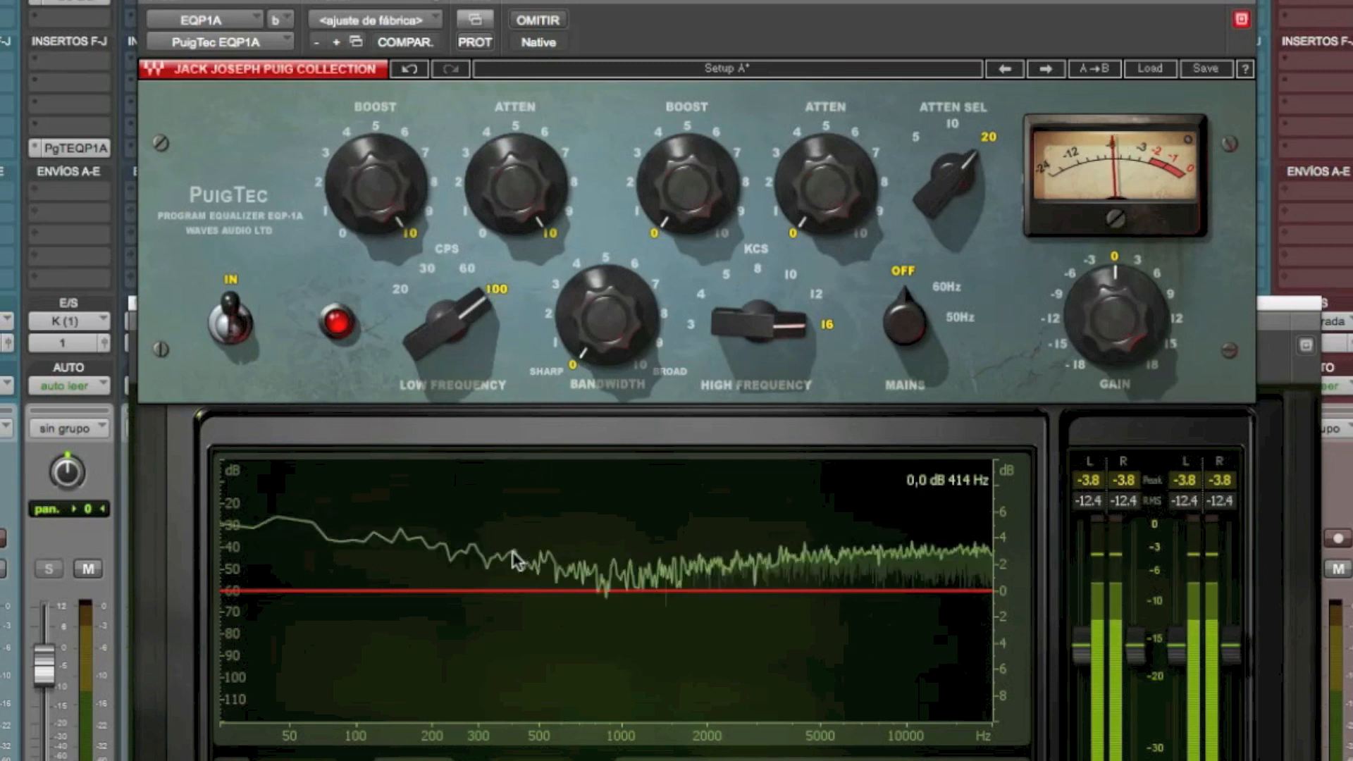
{"action": "left_click", "coordinate": [537, 19]}
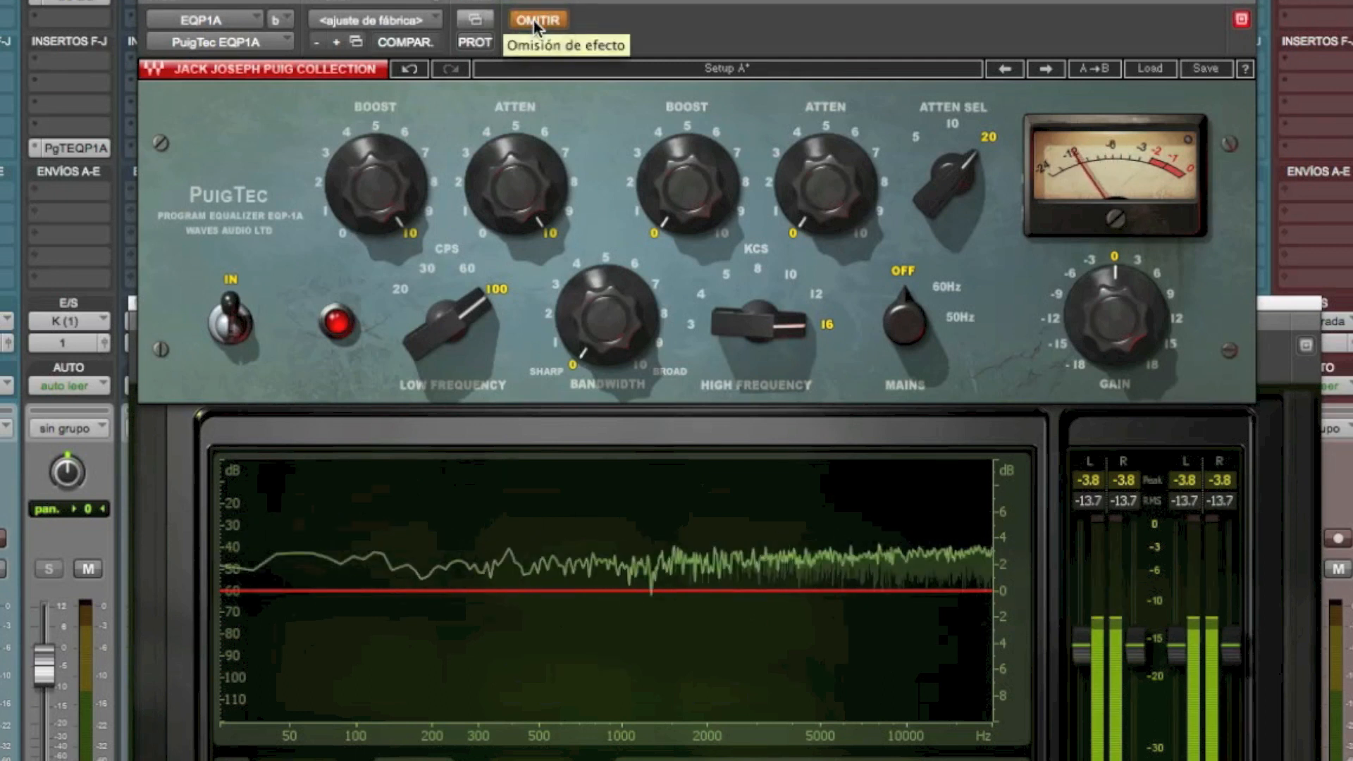
{"action": "left_click", "coordinate": [537, 21]}
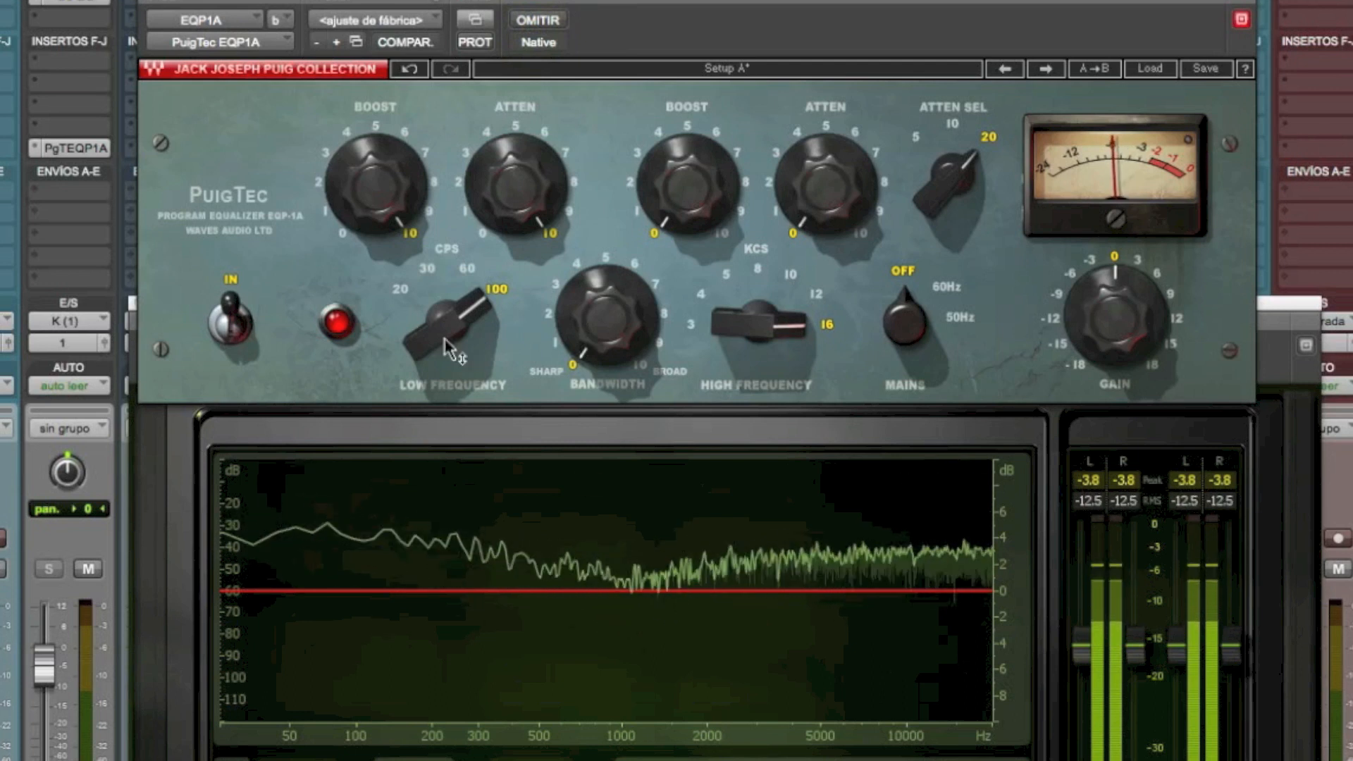
Compare the low-frequency attenuation alone against the bypassed signal with the boost at 0, and return the boost to 10
{"action": "left_click", "coordinate": [342, 238]}
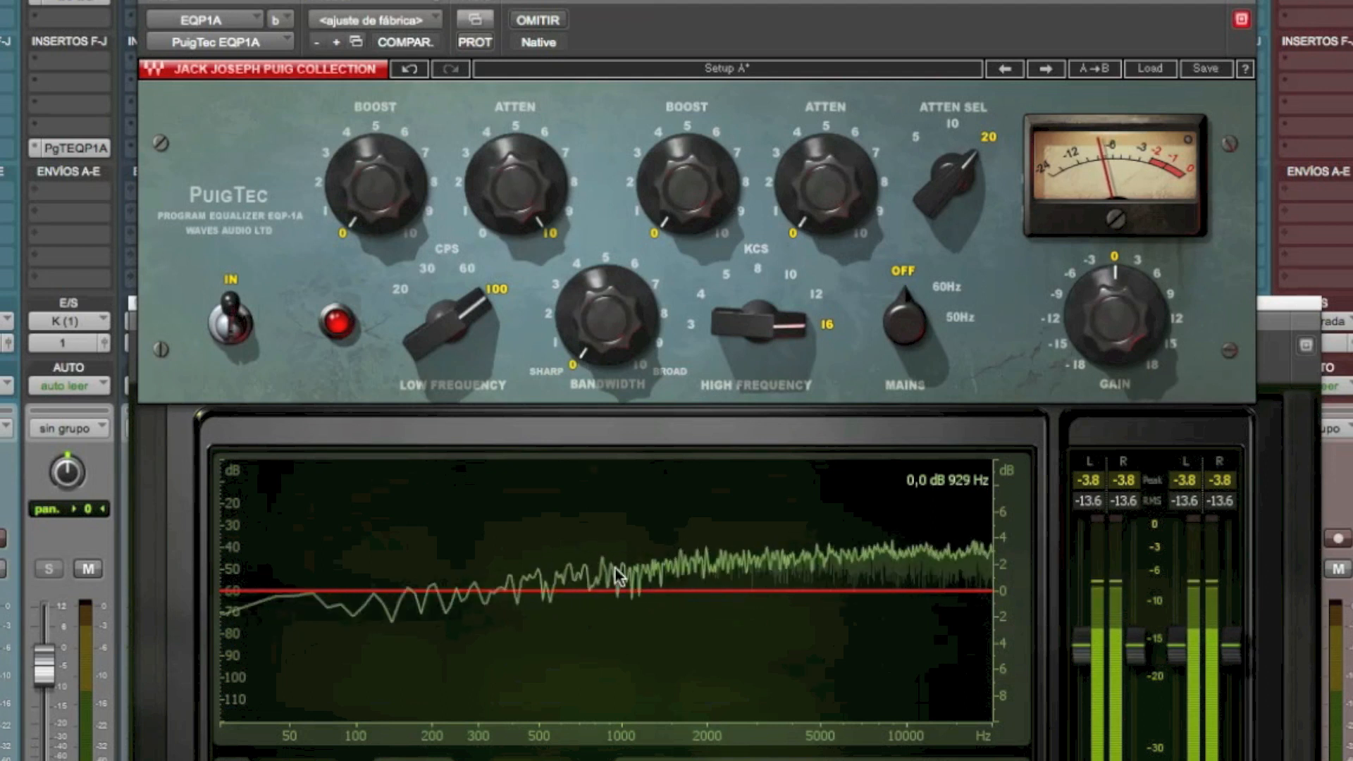
{"action": "left_click", "coordinate": [537, 21]}
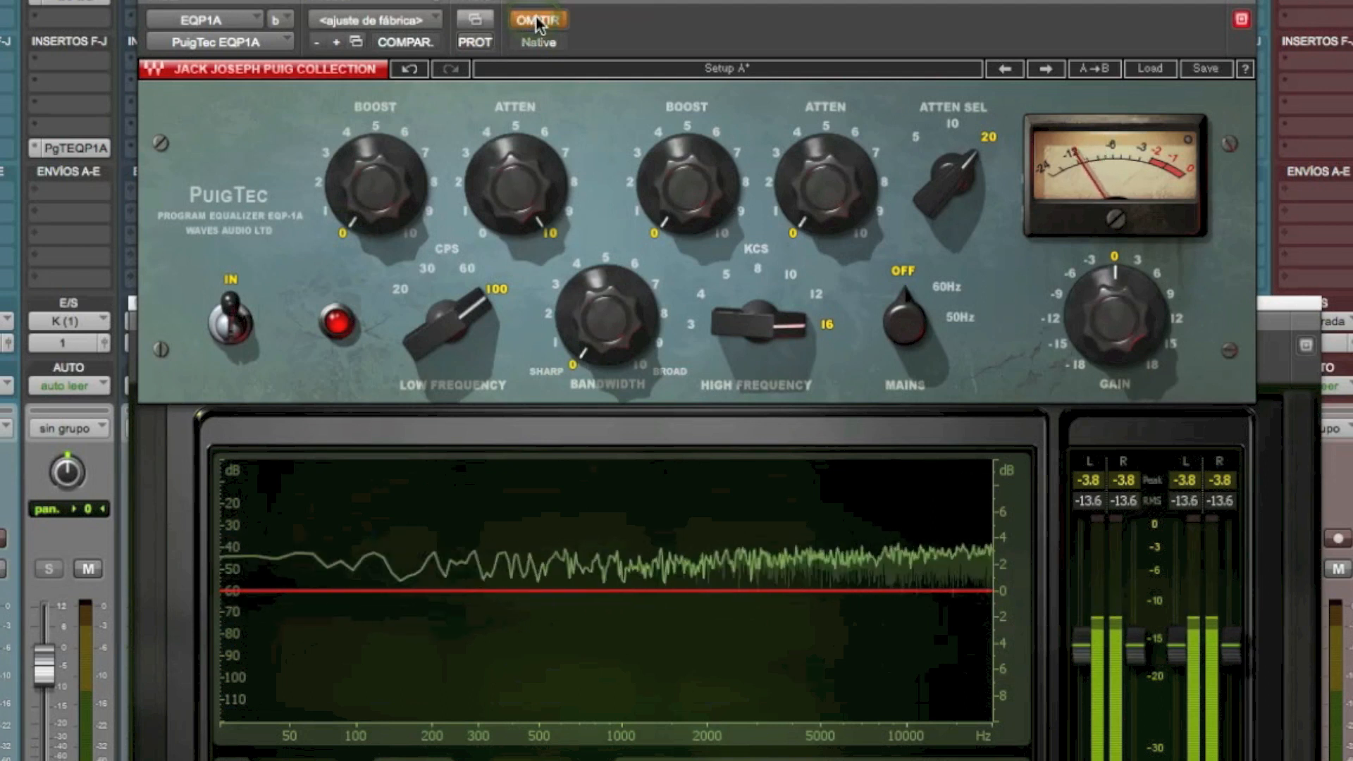
{"action": "left_click", "coordinate": [537, 21]}
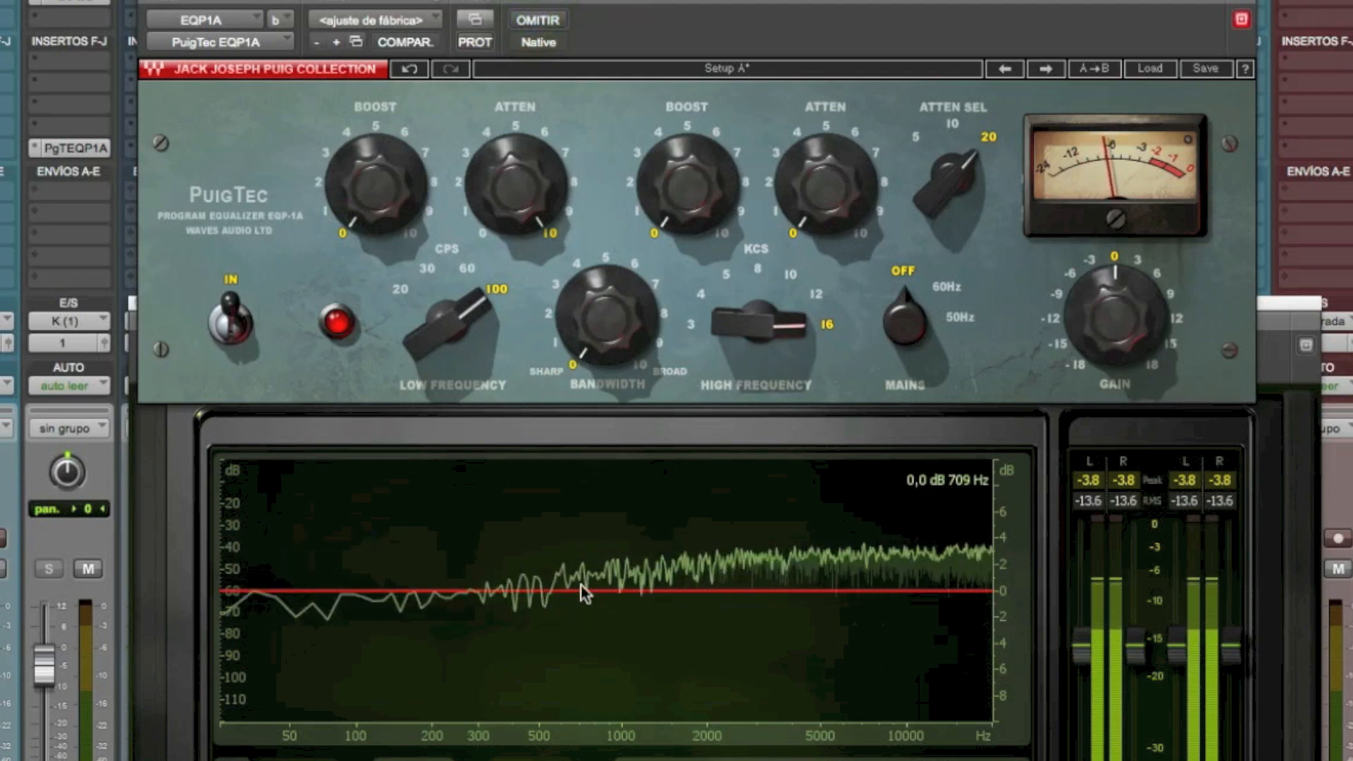
{"action": "left_click", "coordinate": [413, 233]}
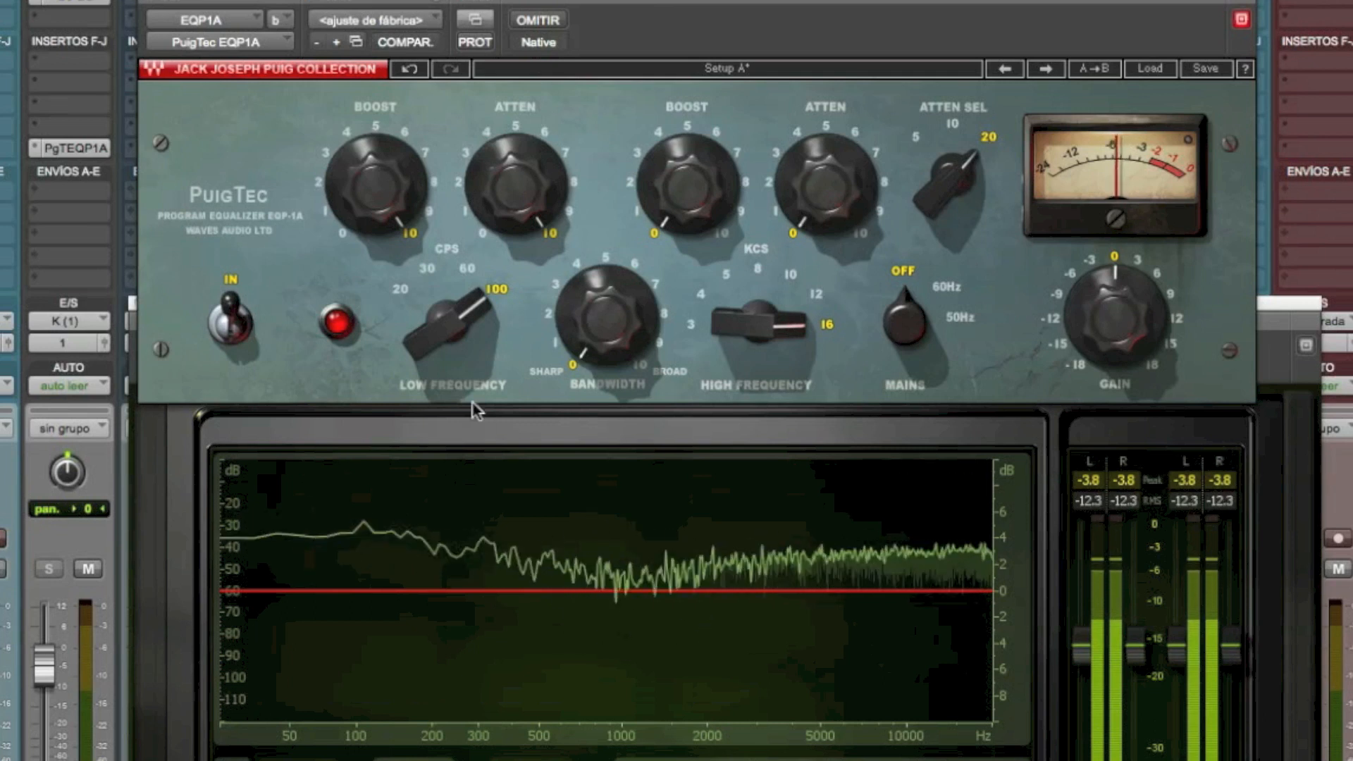
Switch the low-frequency selector through 30 and 20 to 60 CPS, and set the low boost to 5 and attenuation to 4
{"action": "left_click", "coordinate": [427, 272]}
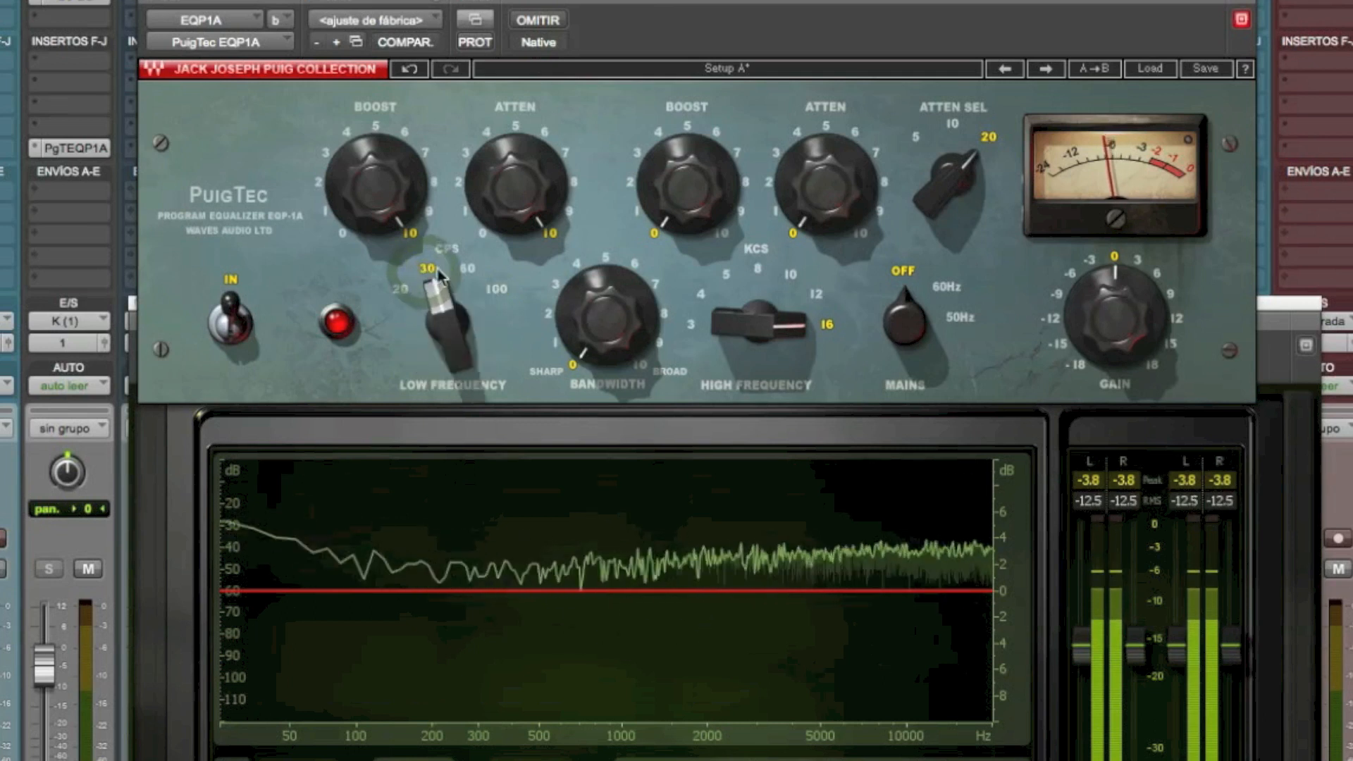
{"action": "left_click", "coordinate": [400, 289]}
{"action": "left_click", "coordinate": [462, 273]}
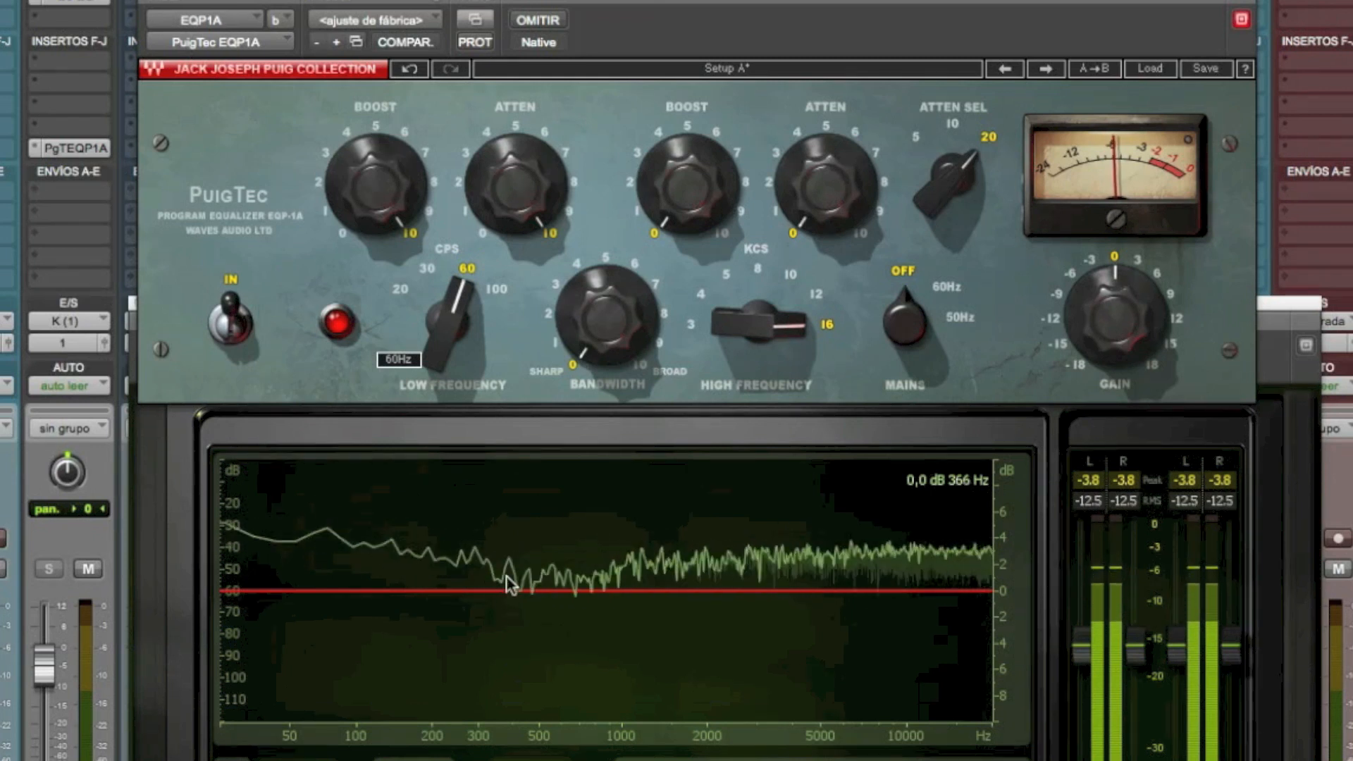
{"action": "left_click", "coordinate": [376, 126]}
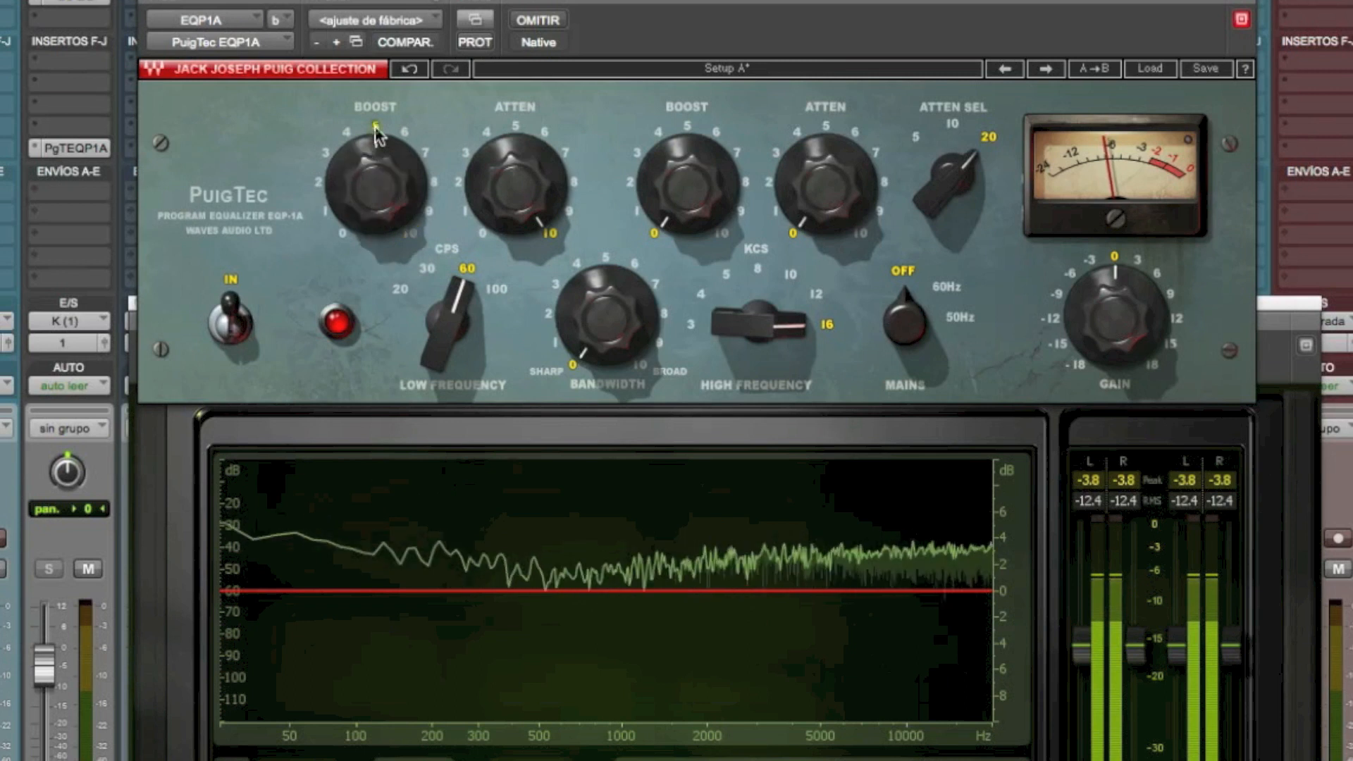
{"action": "left_click", "coordinate": [486, 131]}
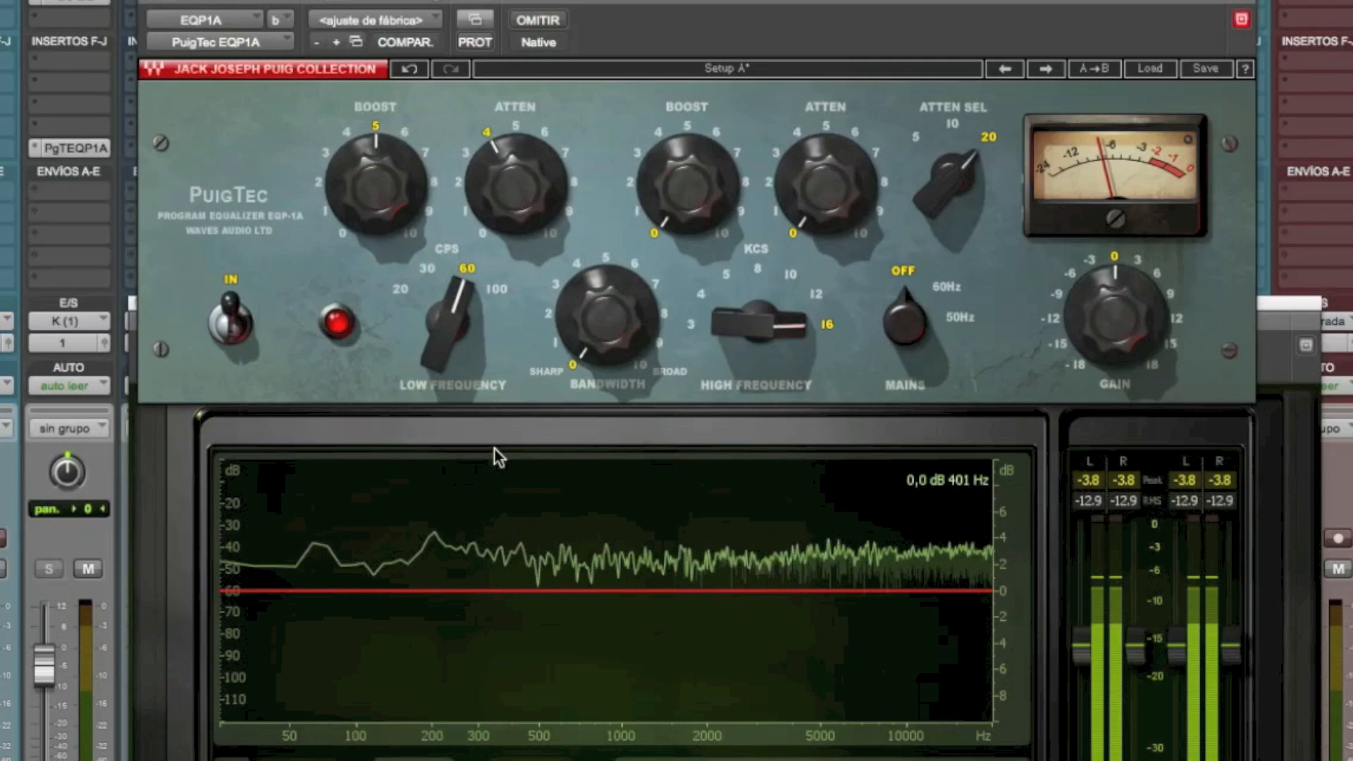
Return the low-frequency selector to 20 CPS and reset the low-frequency boost and attenuation to 0
{"action": "left_click", "coordinate": [400, 289]}
{"action": "left_click", "coordinate": [344, 234]}
{"action": "left_click", "coordinate": [483, 233]}
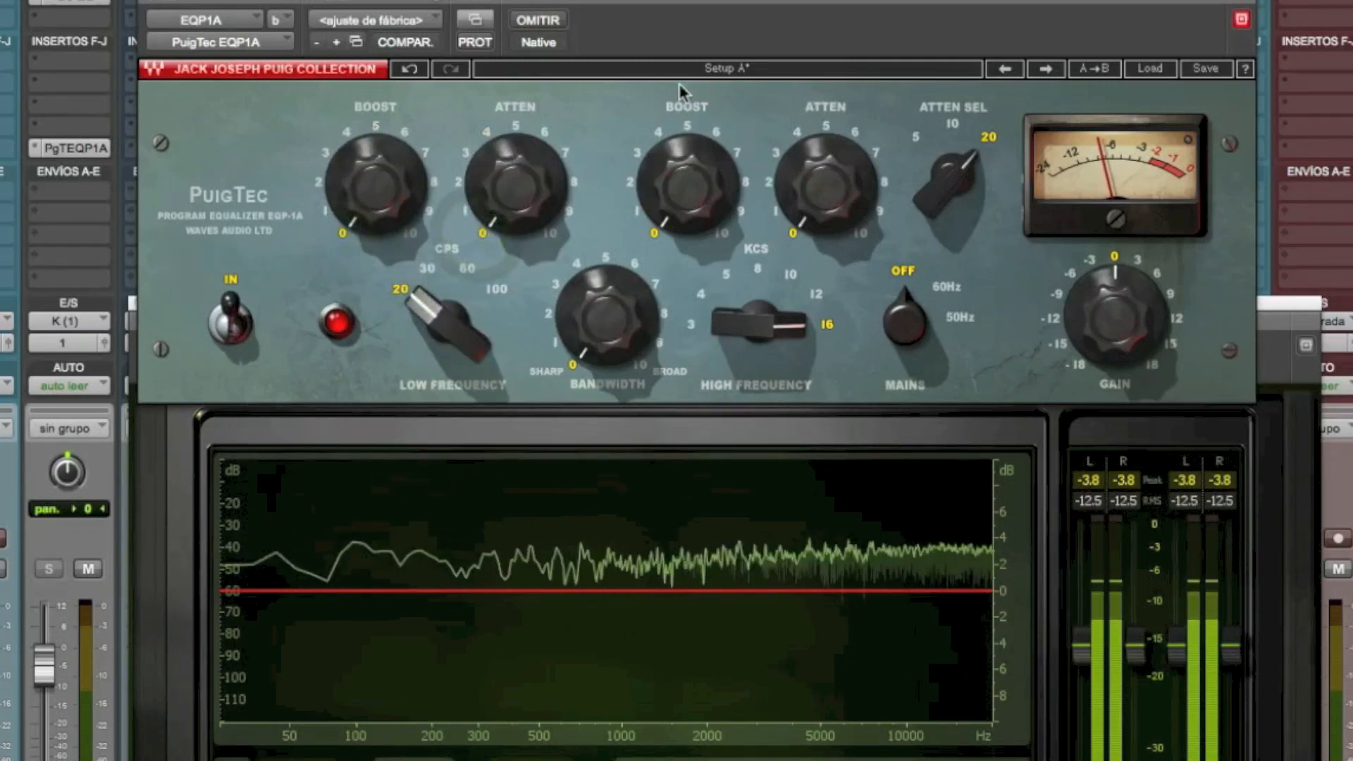
Set the high-frequency boost to 10 at 5 KCS and compare bandwidth settings 10 and 0, ending at 0
{"action": "left_click", "coordinate": [720, 235]}
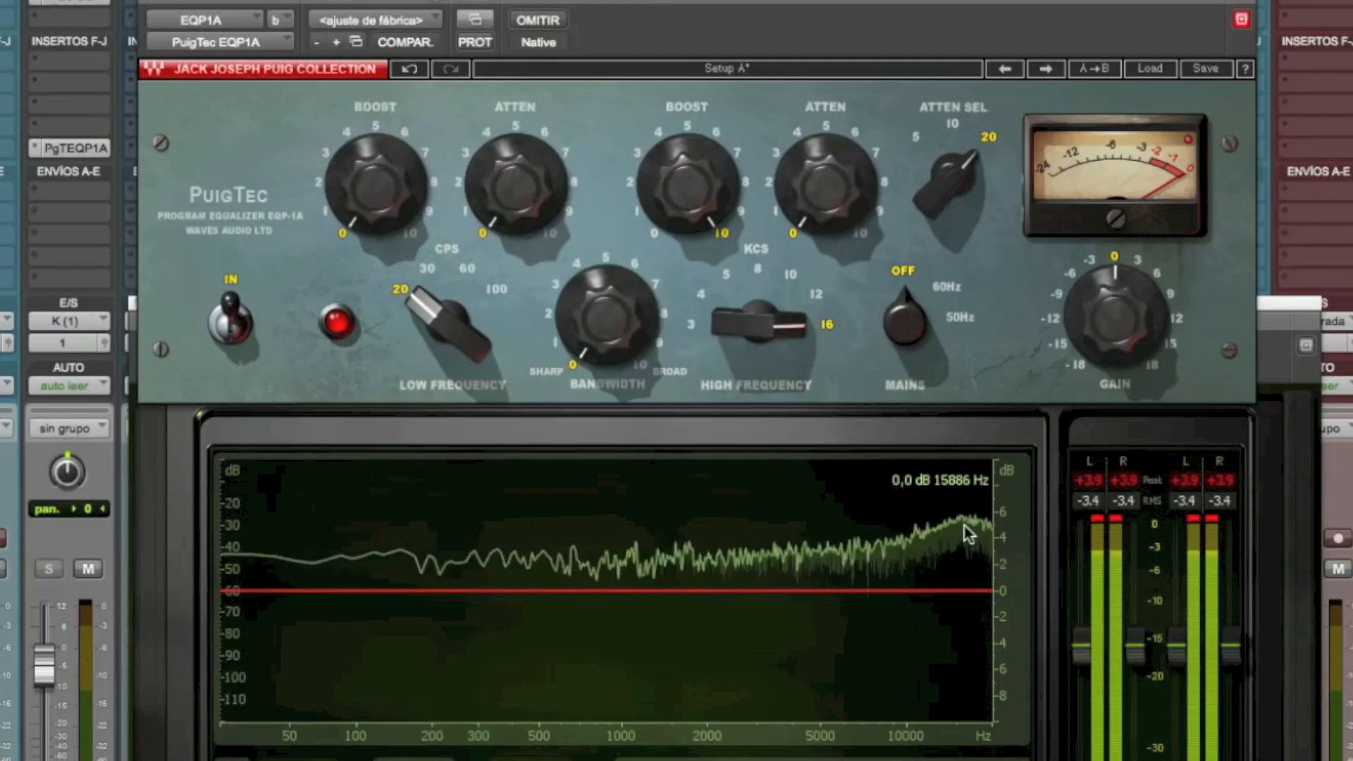
{"action": "left_click", "coordinate": [726, 276]}
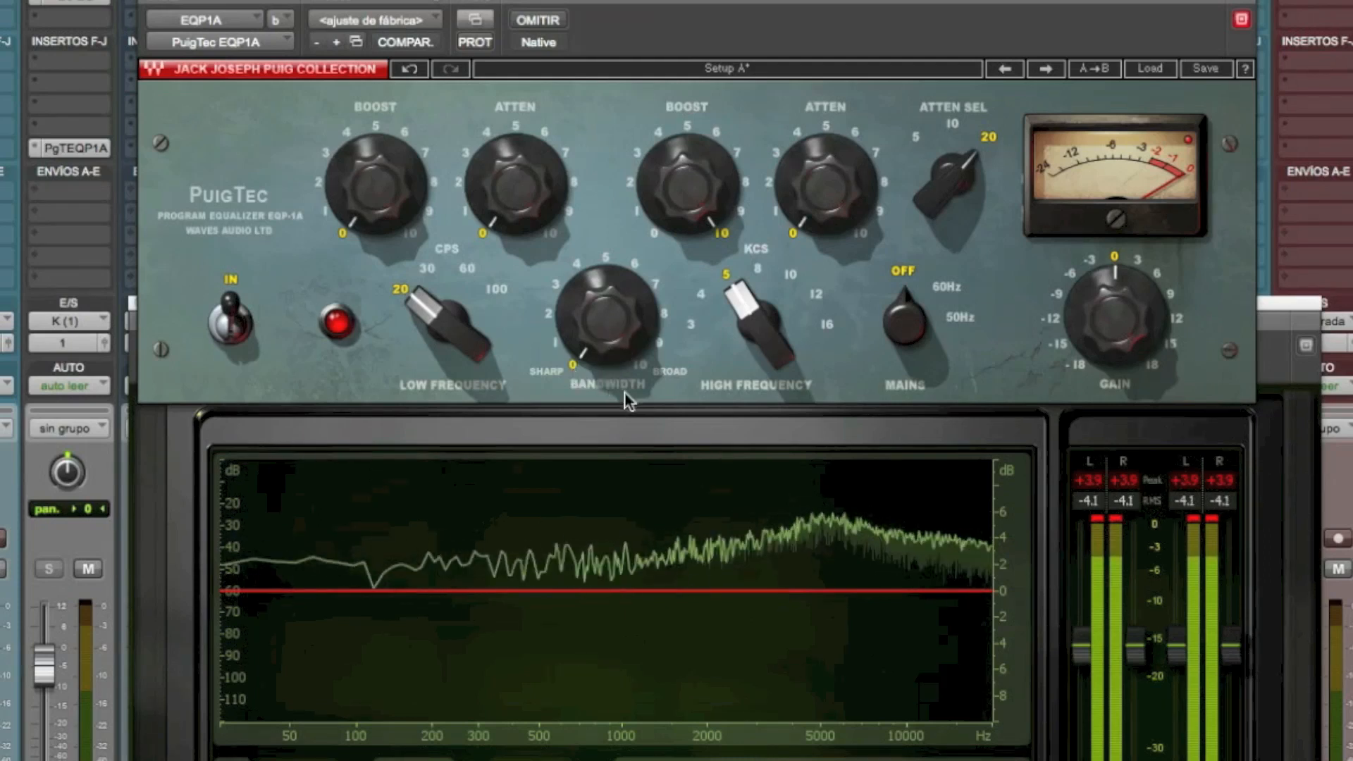
{"action": "left_click_drag", "start_coordinate": [606, 337], "coordinate": [658, 402]}
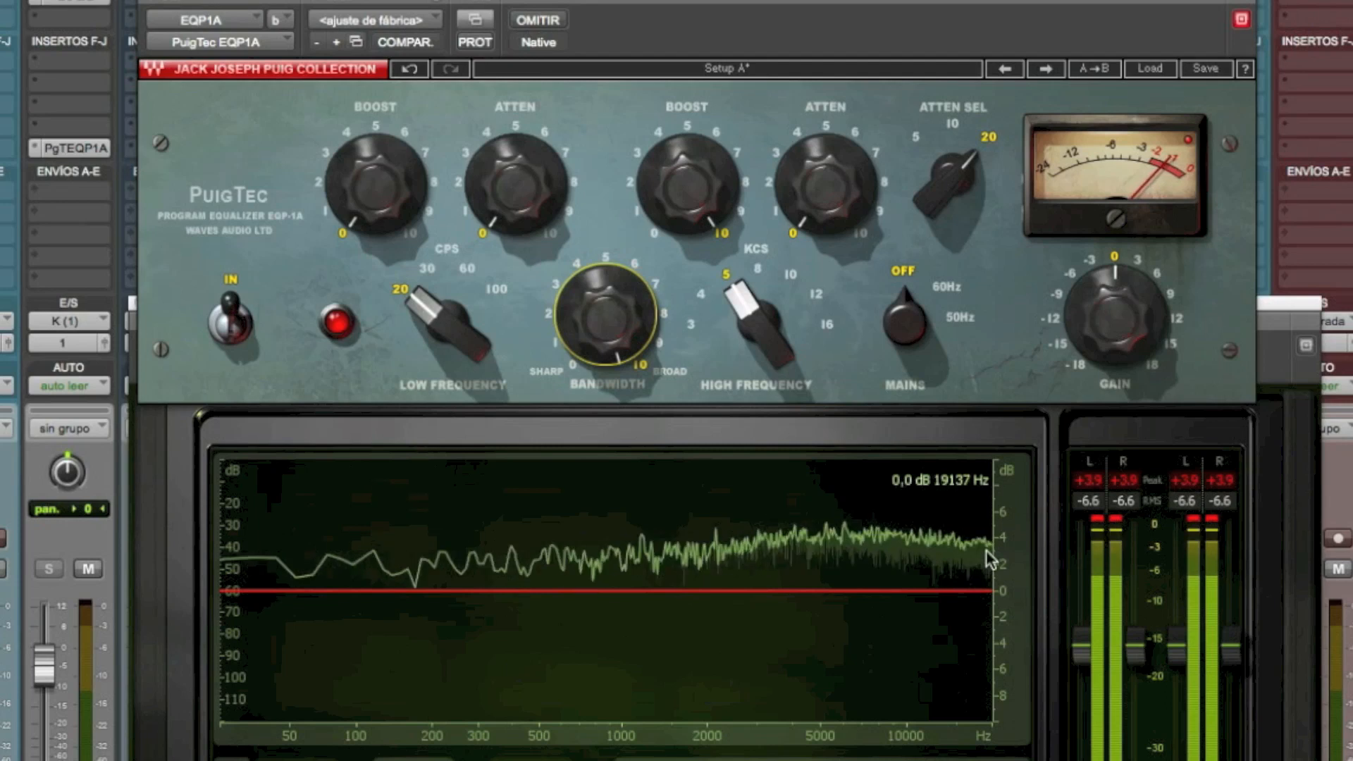
{"action": "left_click", "coordinate": [558, 354]}
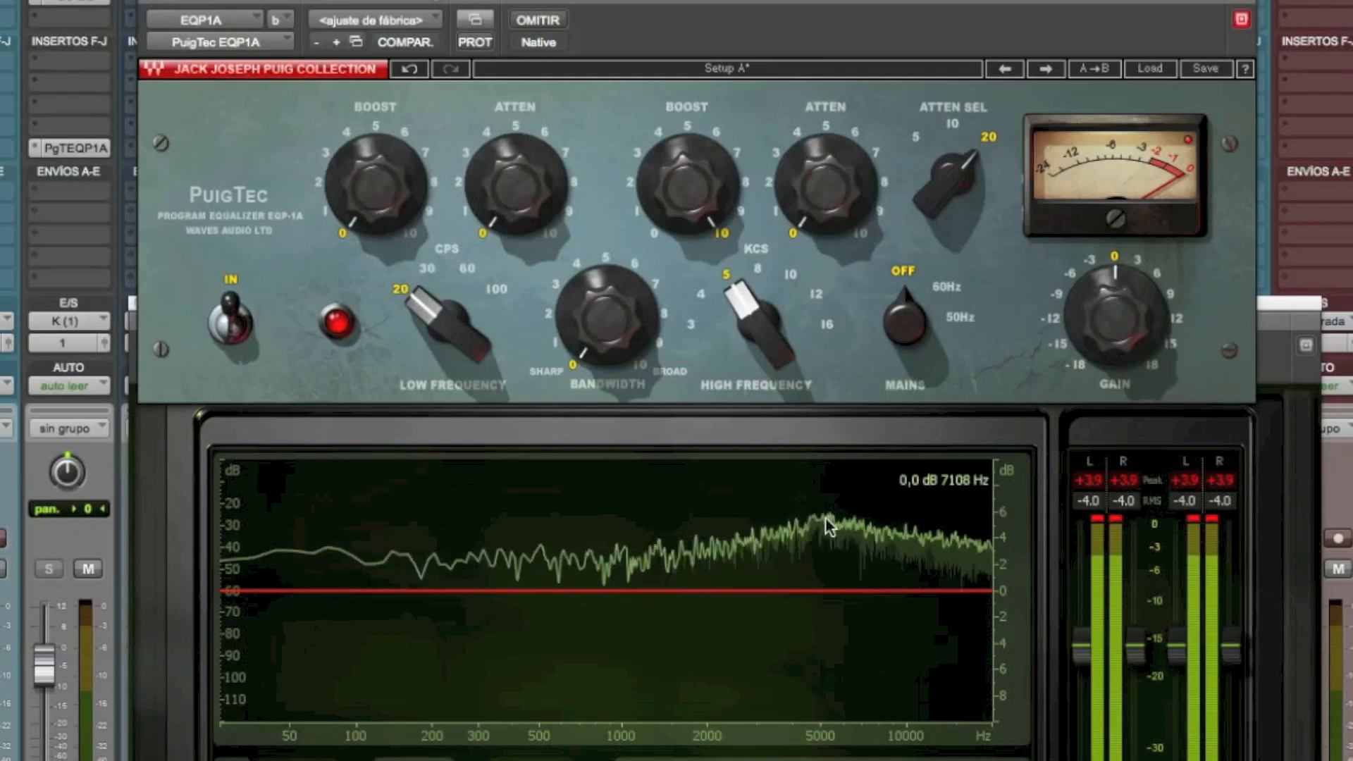
{"action": "left_click", "coordinate": [637, 366]}
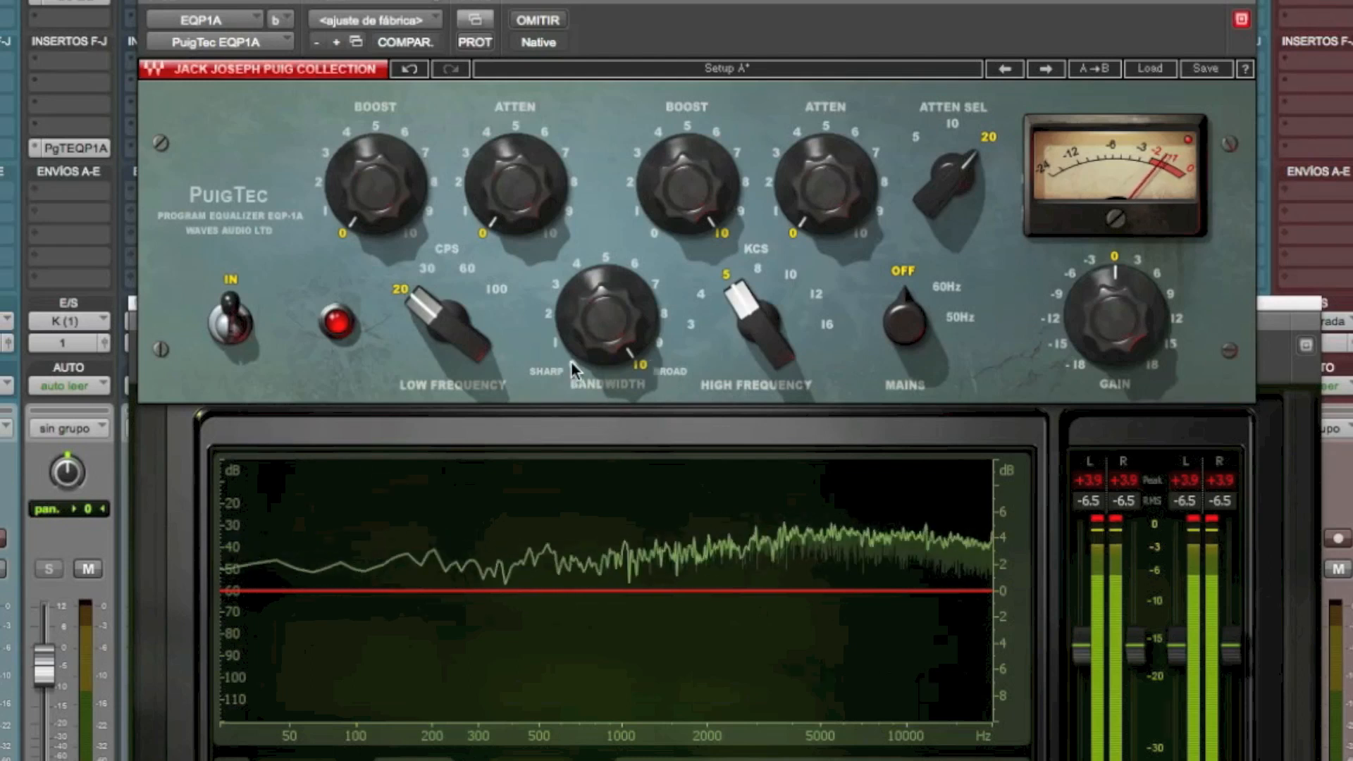
{"action": "left_click_drag", "start_coordinate": [572, 367], "coordinate": [716, 580]}
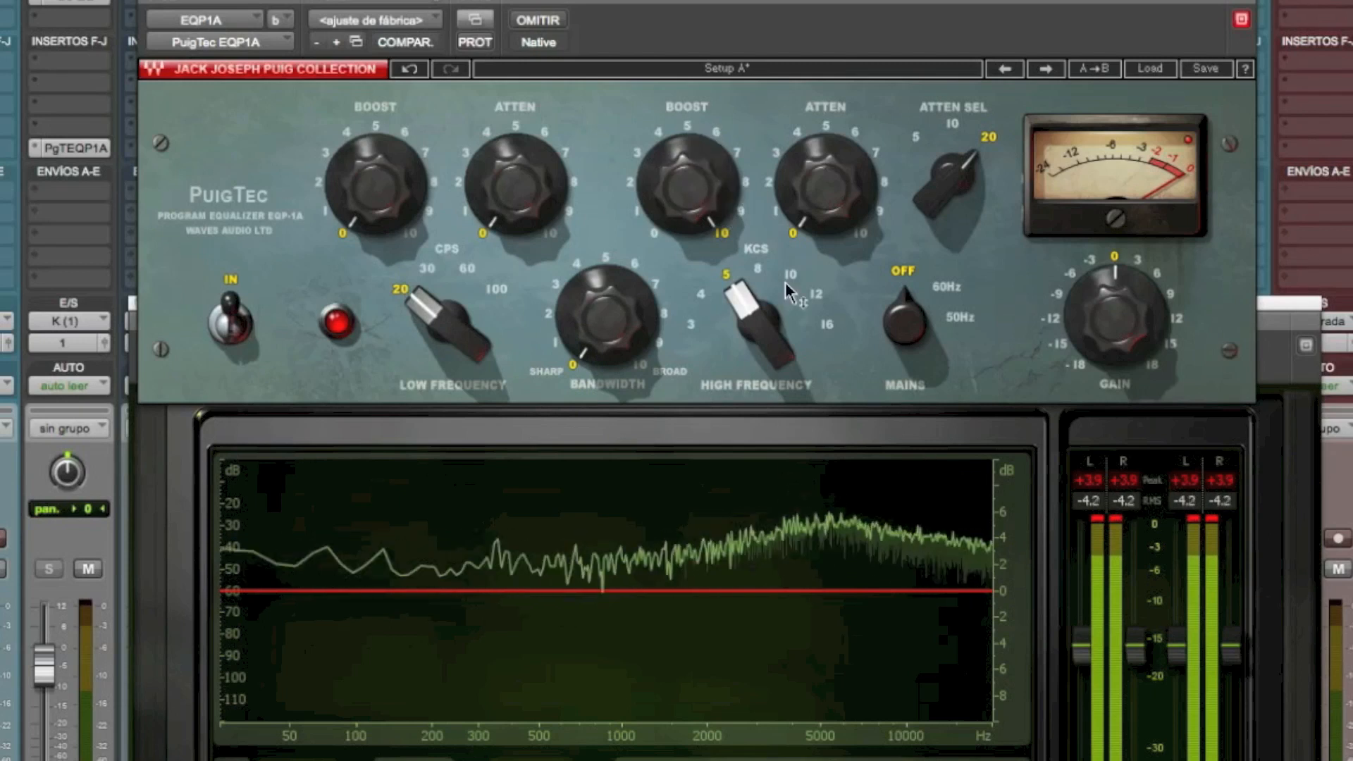
Reset the high-frequency boost to 0 and set the high-frequency attenuation to 10 with the attenuation selector at 5
{"action": "left_click", "coordinate": [658, 234]}
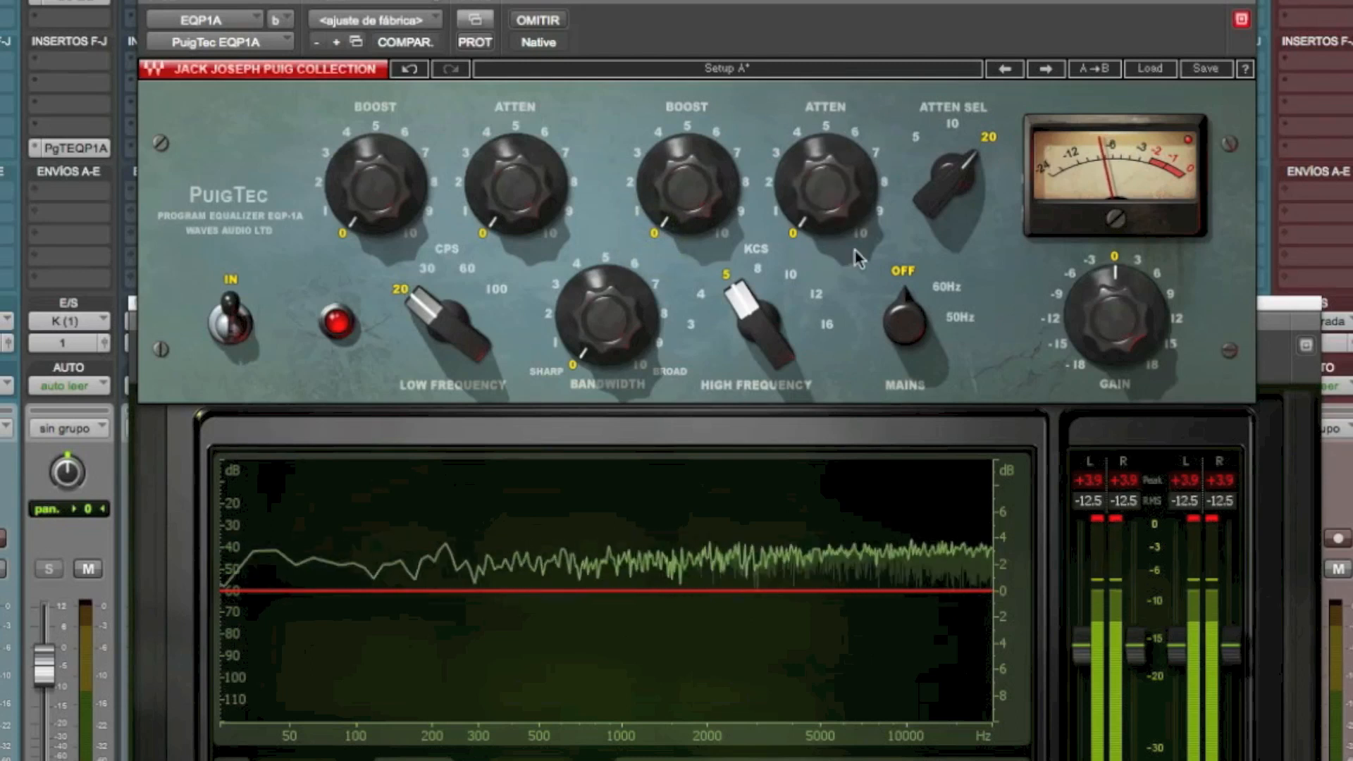
{"action": "left_click", "coordinate": [916, 137]}
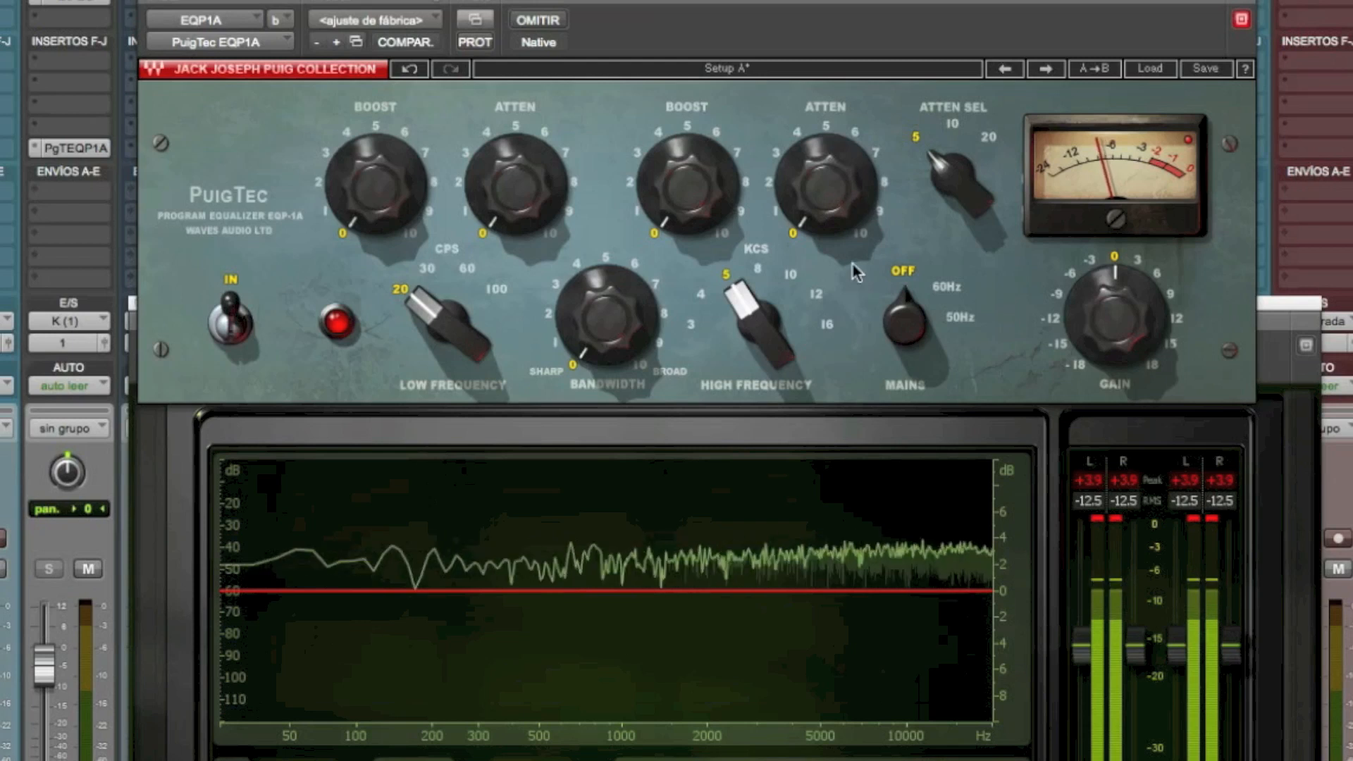
{"action": "left_click", "coordinate": [861, 234]}
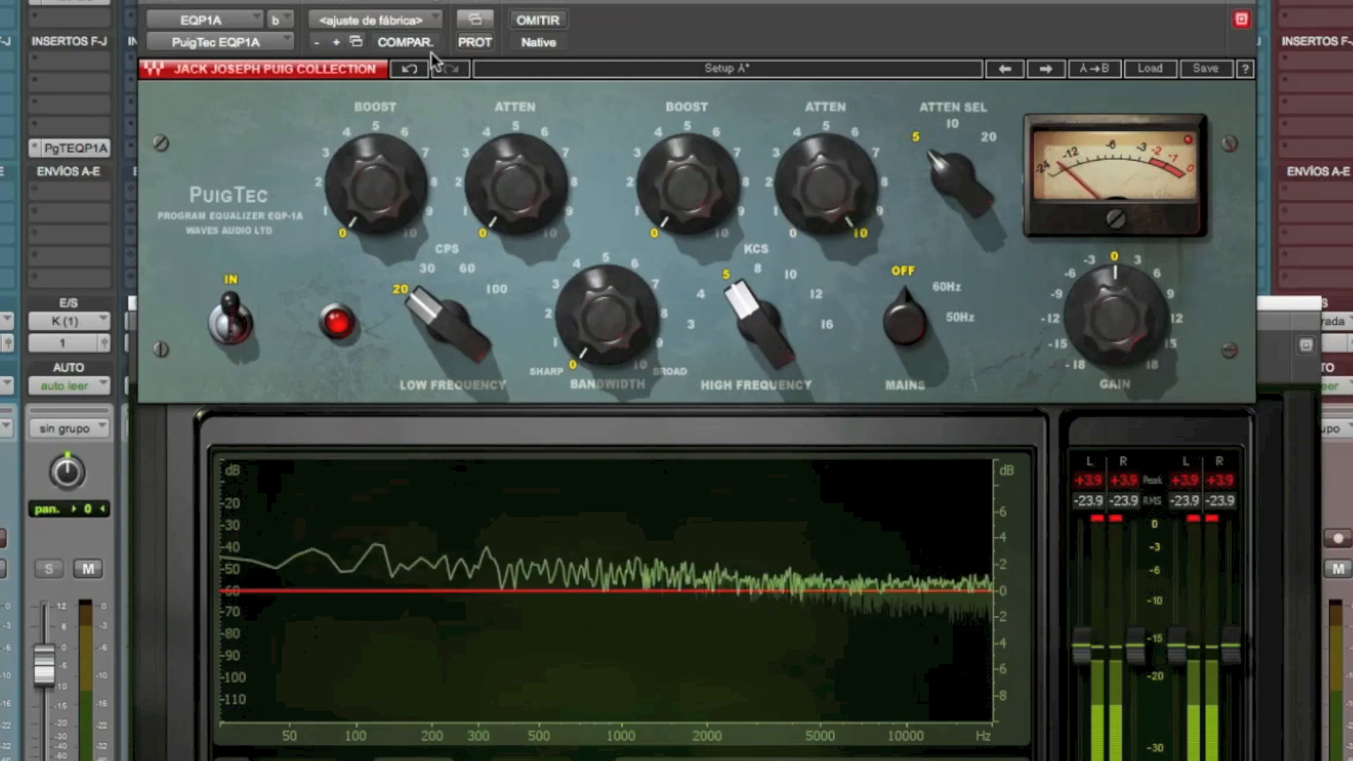
Compare the high-frequency attenuation at selector 5 with the plug-in bypassed several times, ending with bypass off
{"action": "left_click", "coordinate": [538, 20]}
{"action": "left_click", "coordinate": [538, 19]}
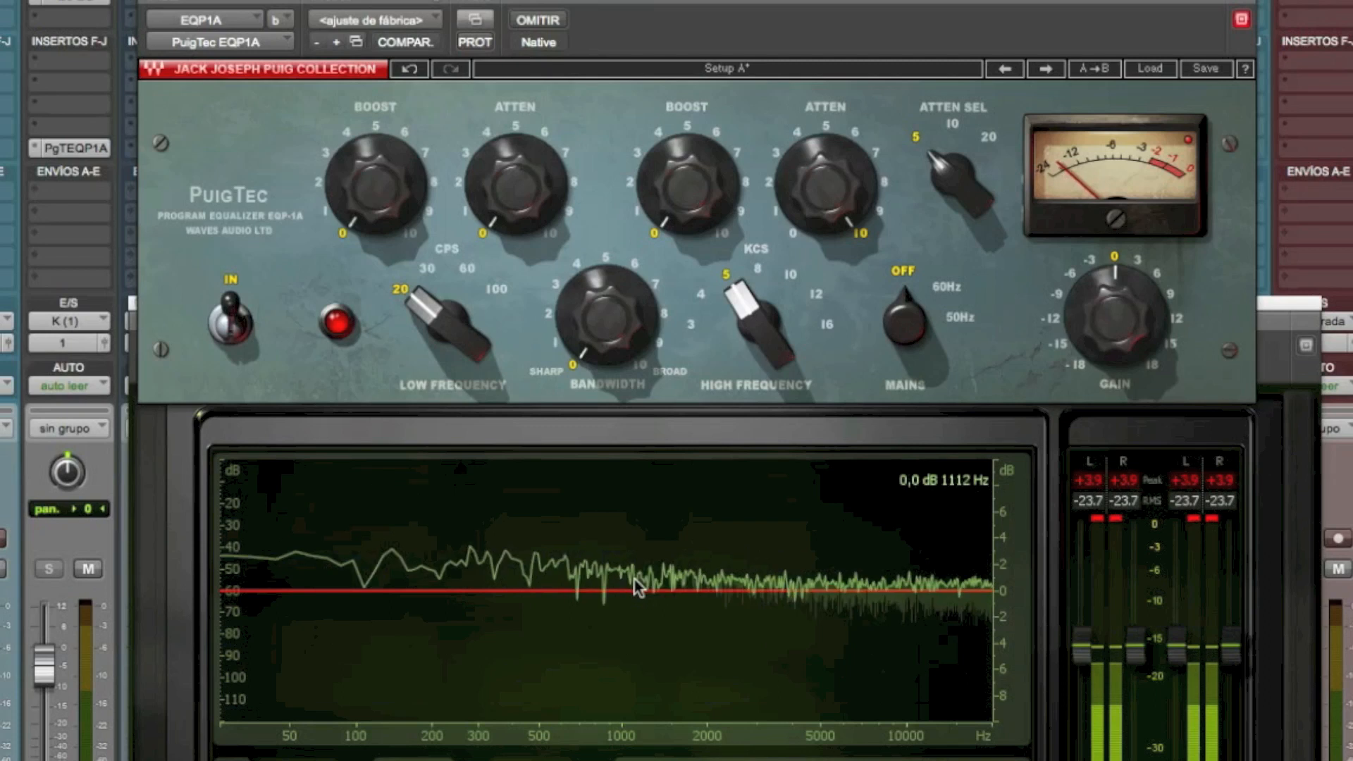
{"action": "left_click", "coordinate": [536, 21]}
{"action": "left_click", "coordinate": [536, 21]}
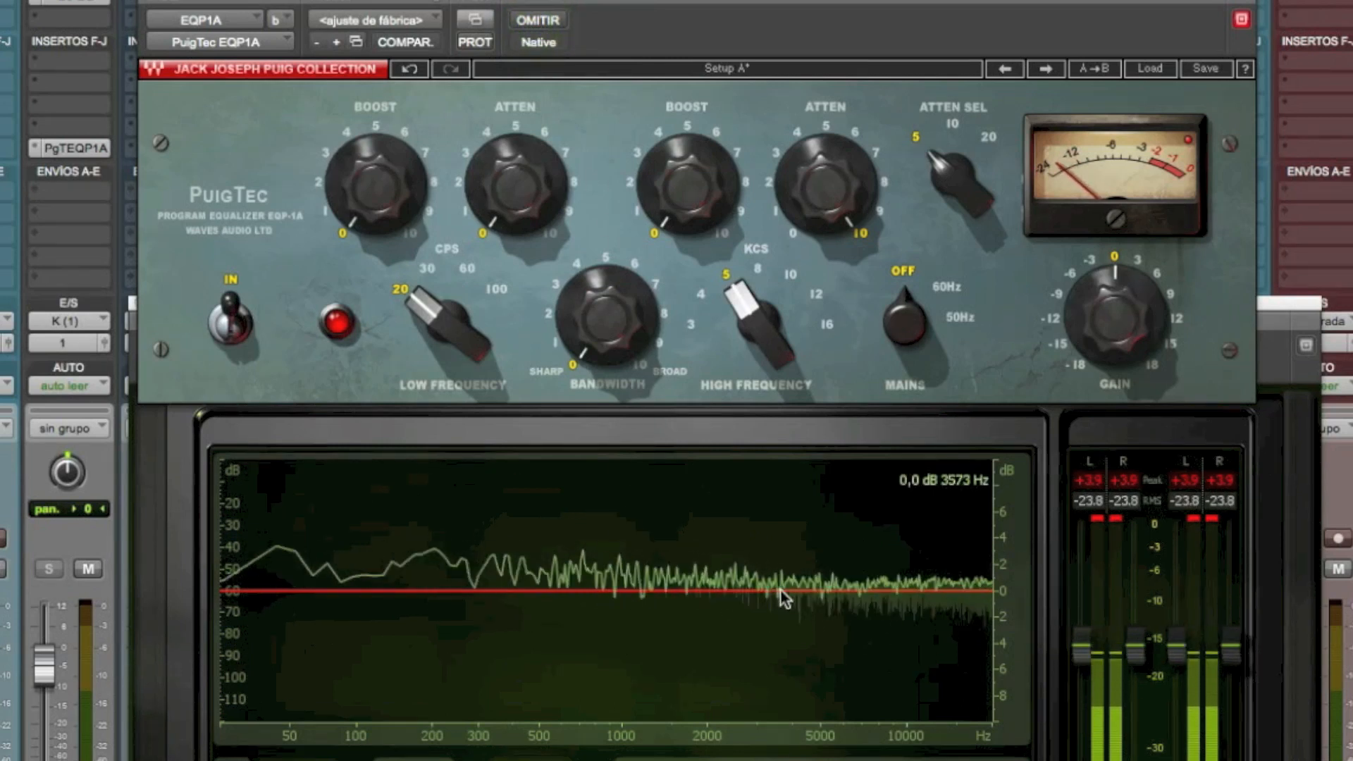
{"action": "left_click", "coordinate": [540, 21]}
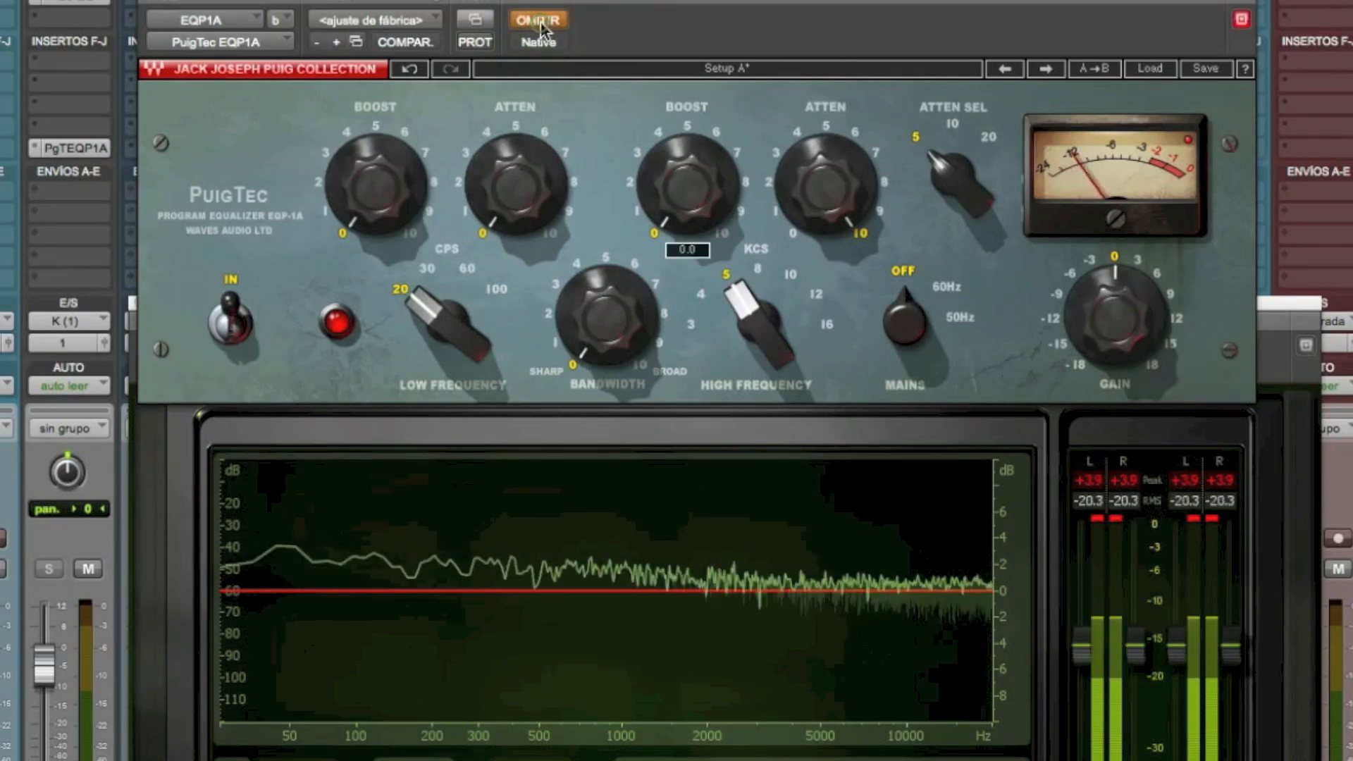
{"action": "left_click", "coordinate": [540, 21]}
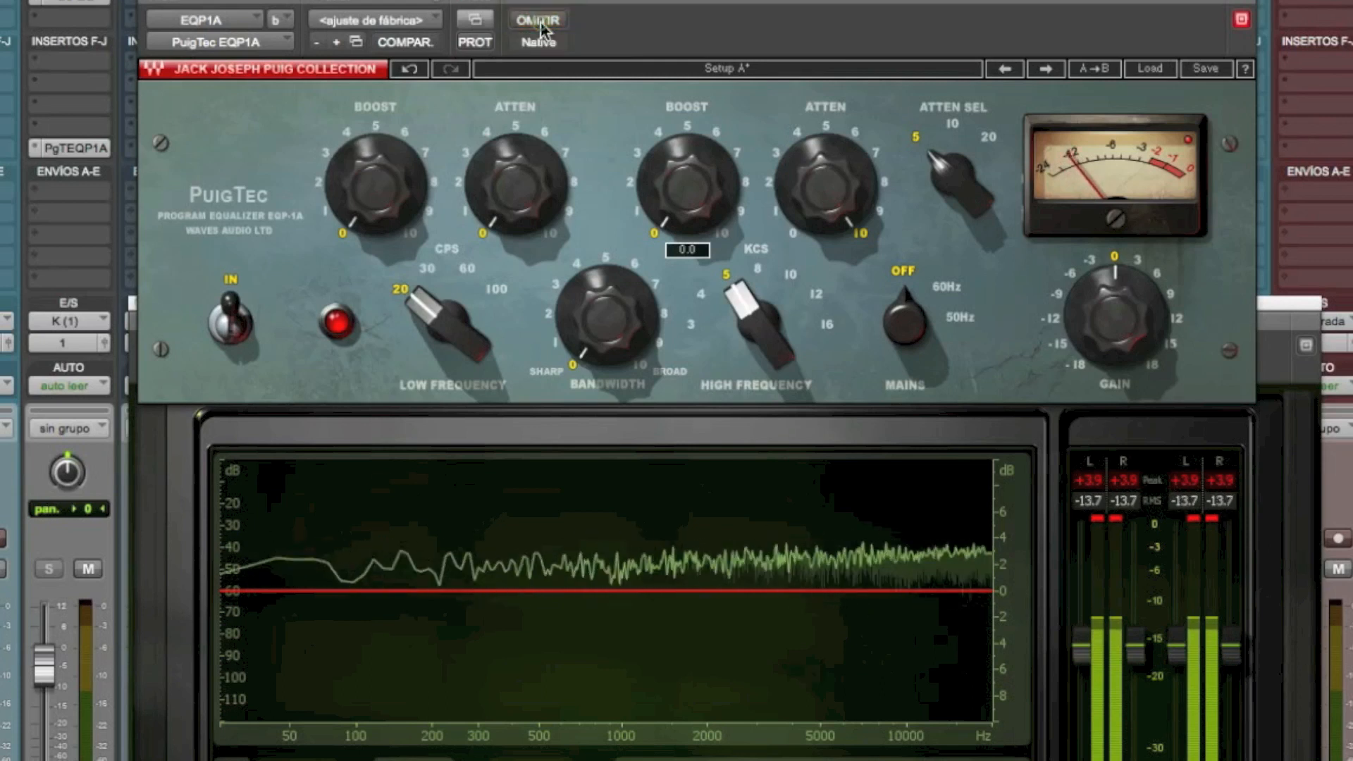
Set the attenuation selector to 20 and compare the high-frequency cut with the plug-in bypassed, ending with bypass off
{"action": "left_click", "coordinate": [991, 136]}
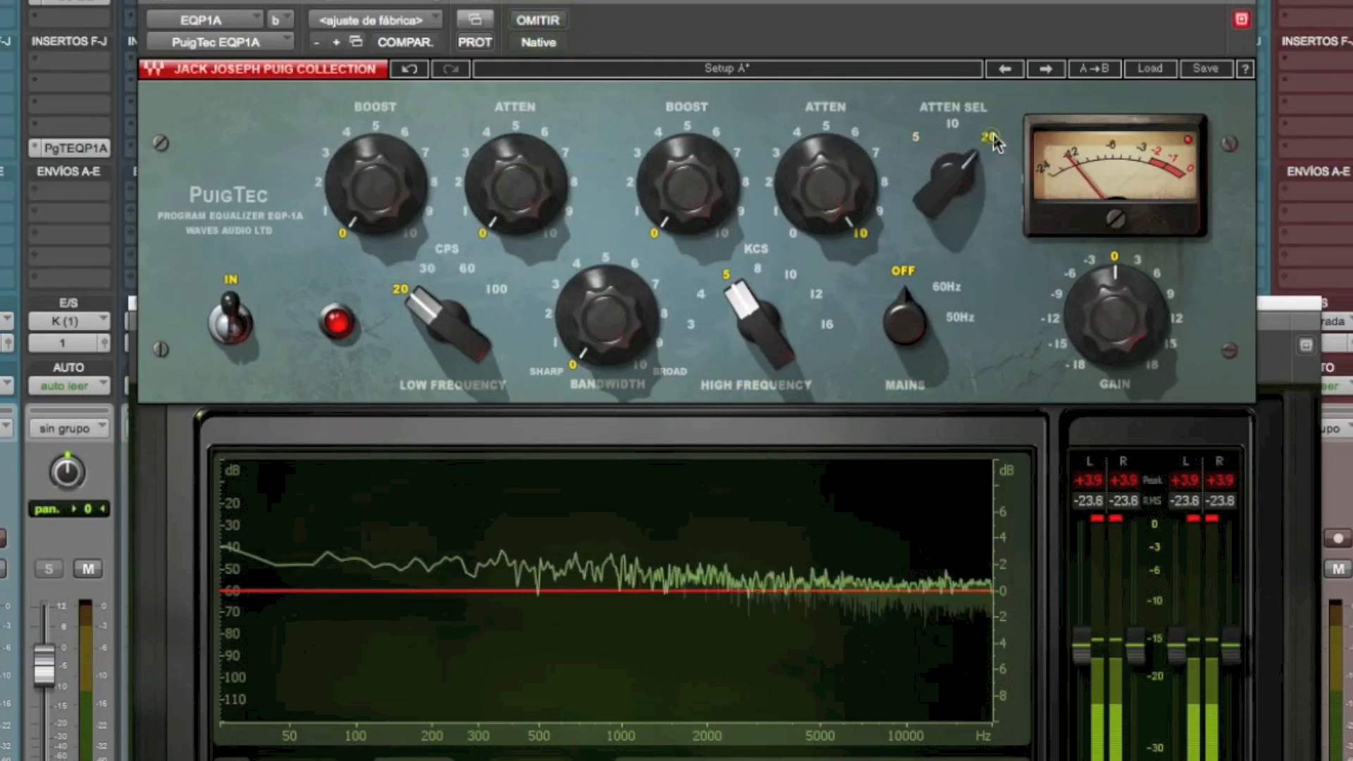
{"action": "left_click", "coordinate": [555, 22]}
{"action": "left_click", "coordinate": [556, 22]}
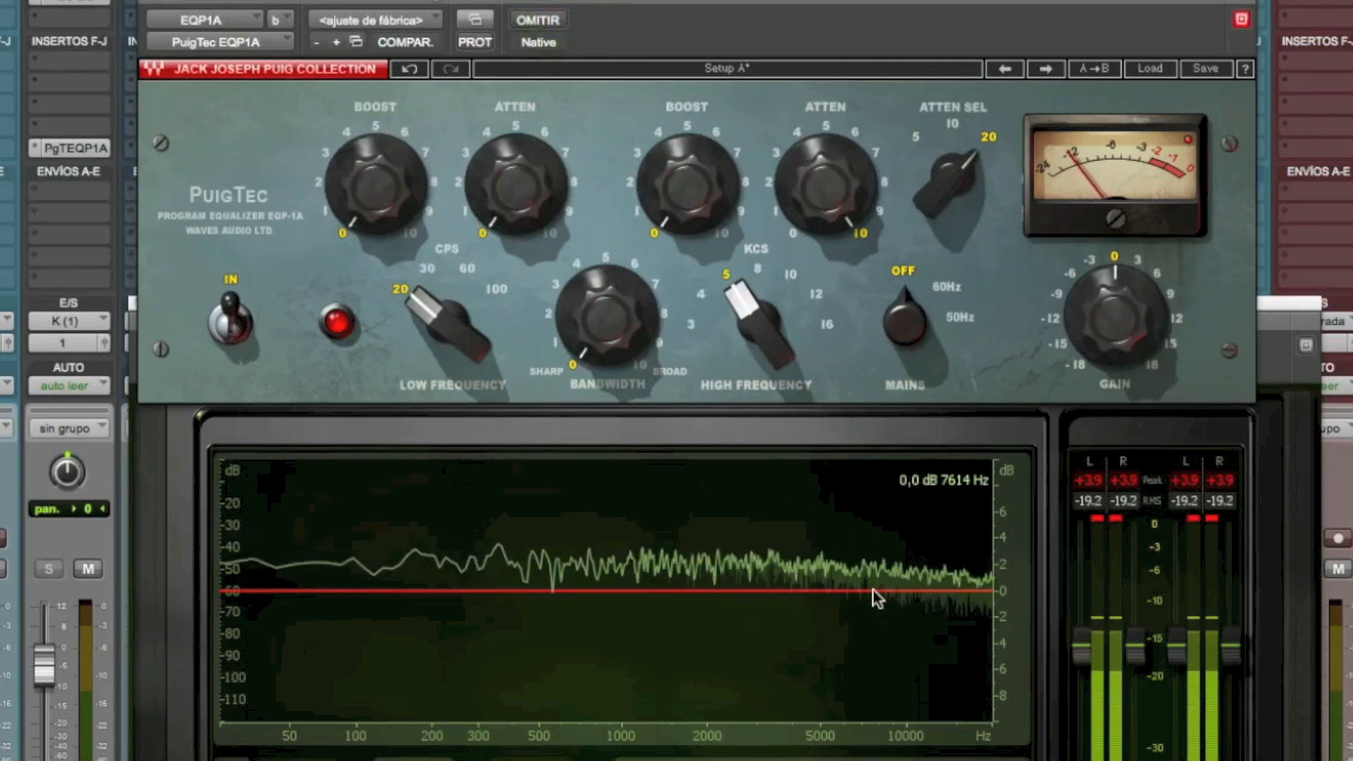
Run the attenuation selector through 10, 5 and 10 to compare the high-frequency cuts, finishing at 20
{"action": "left_click", "coordinate": [953, 124]}
{"action": "left_click", "coordinate": [915, 136]}
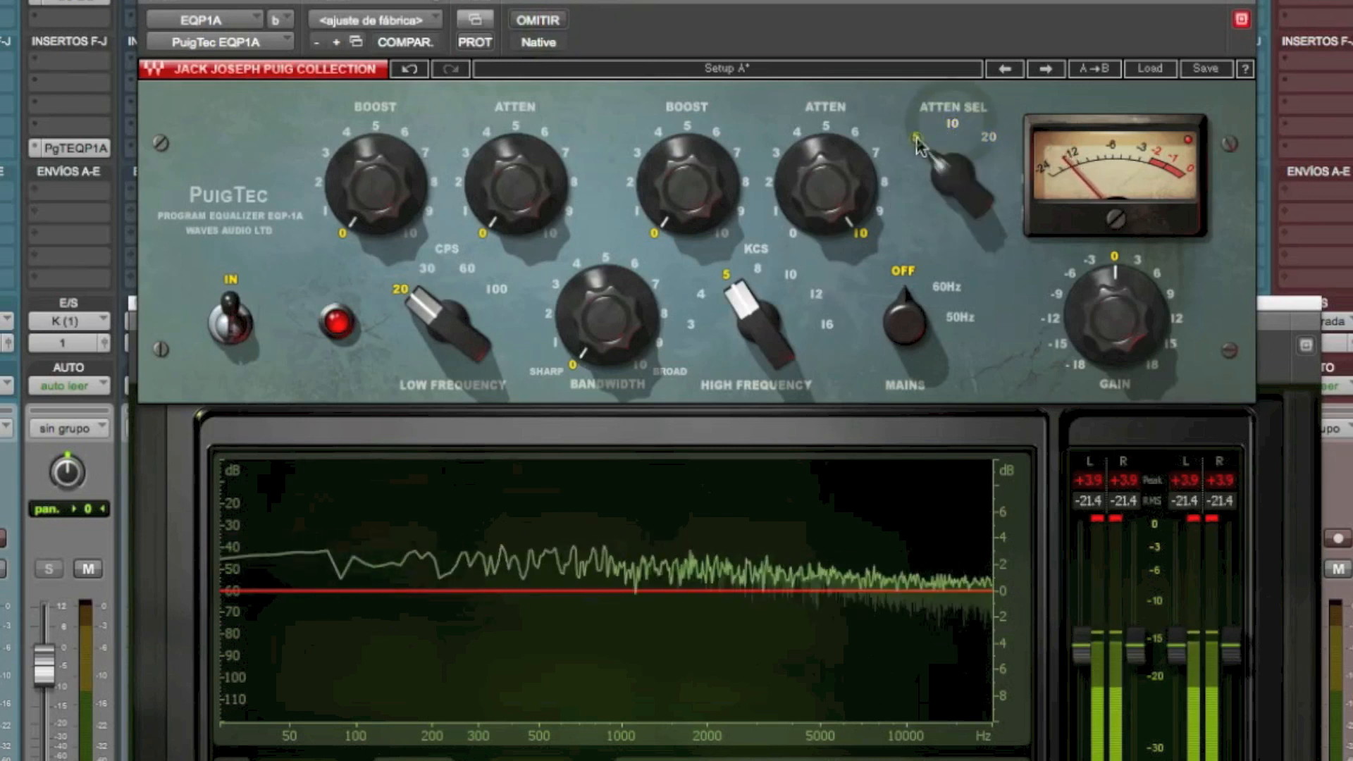
{"action": "left_click", "coordinate": [951, 125]}
{"action": "left_click", "coordinate": [989, 138]}
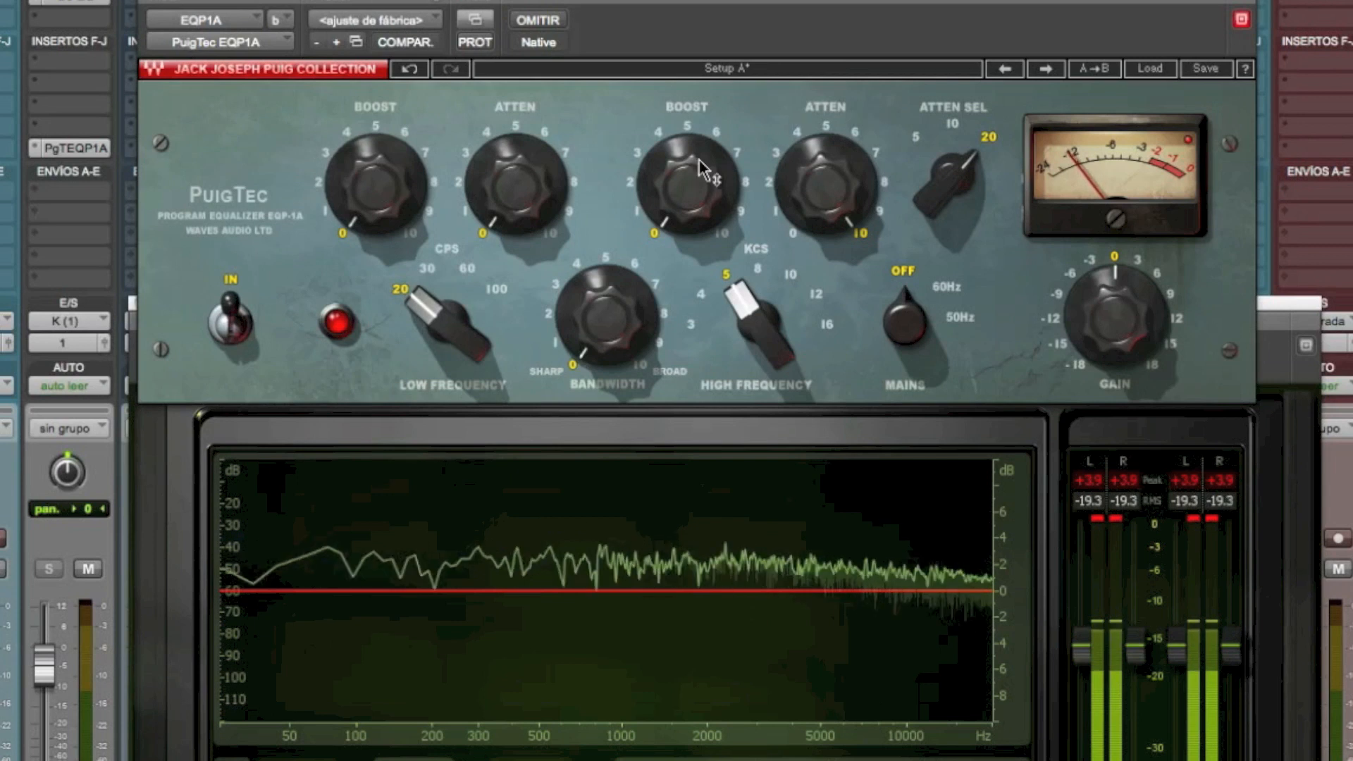
Reset the high-frequency attenuation to 0, leaving the equalizer flat on the EQP1A track
{"action": "left_click", "coordinate": [792, 231]}
{"action": "left_click", "coordinate": [349, 182]}
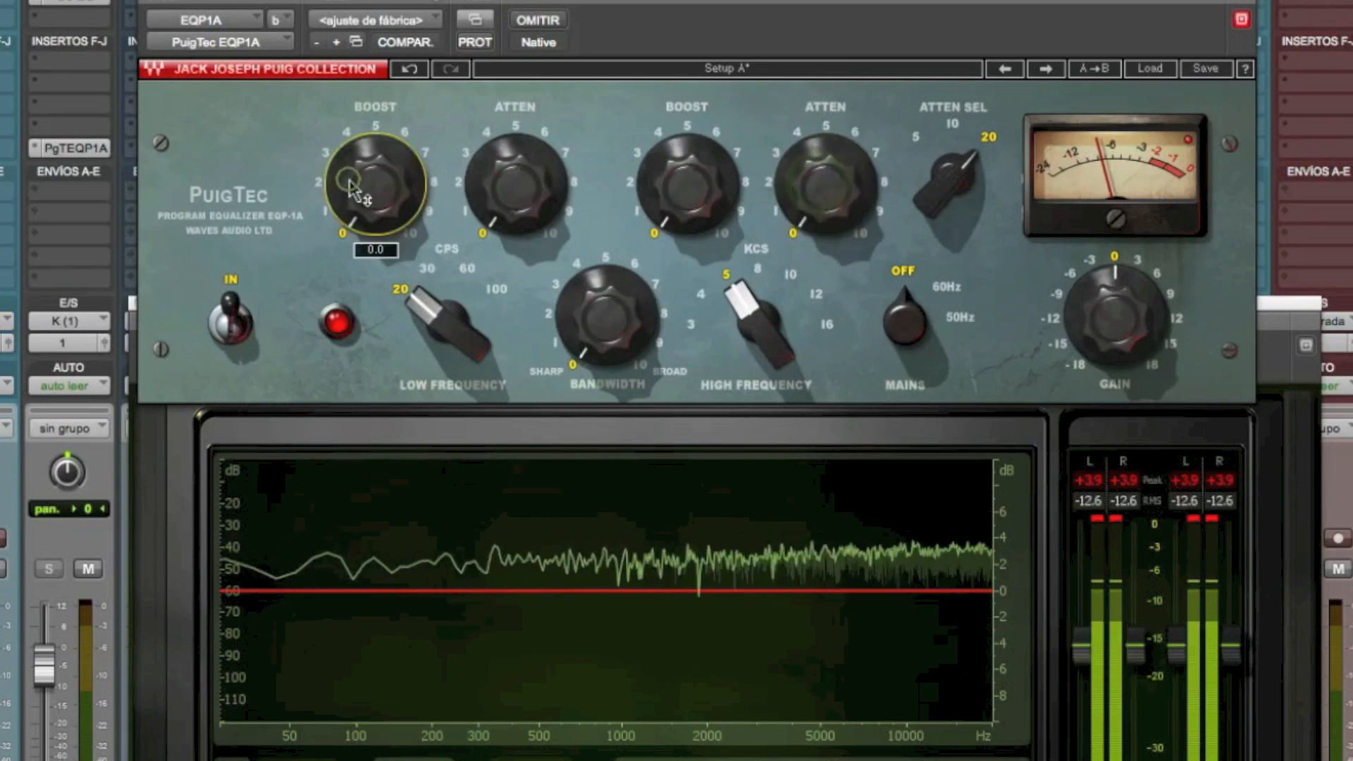
{"action": "left_click", "coordinate": [831, 187]}
{"action": "left_click", "coordinate": [499, 194]}
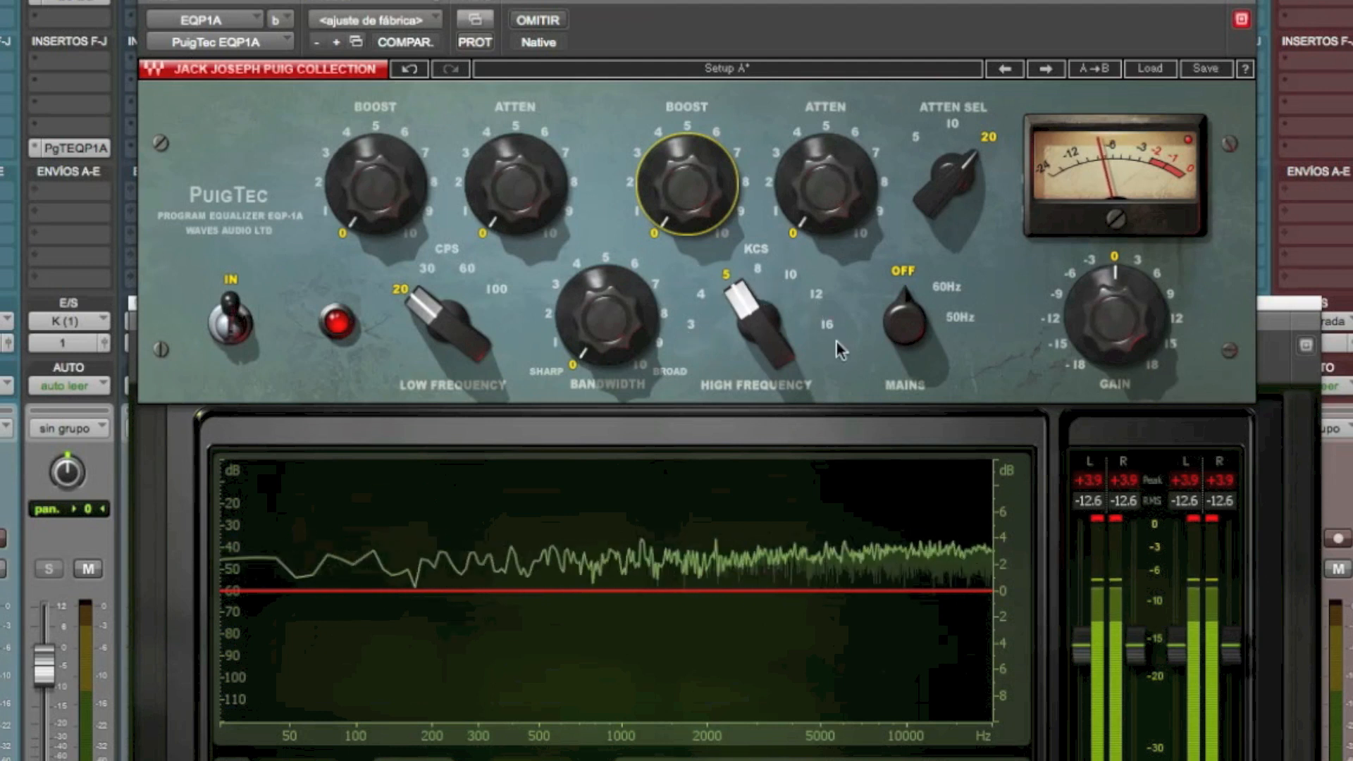
{"action": "left_click", "coordinate": [233, 317]}
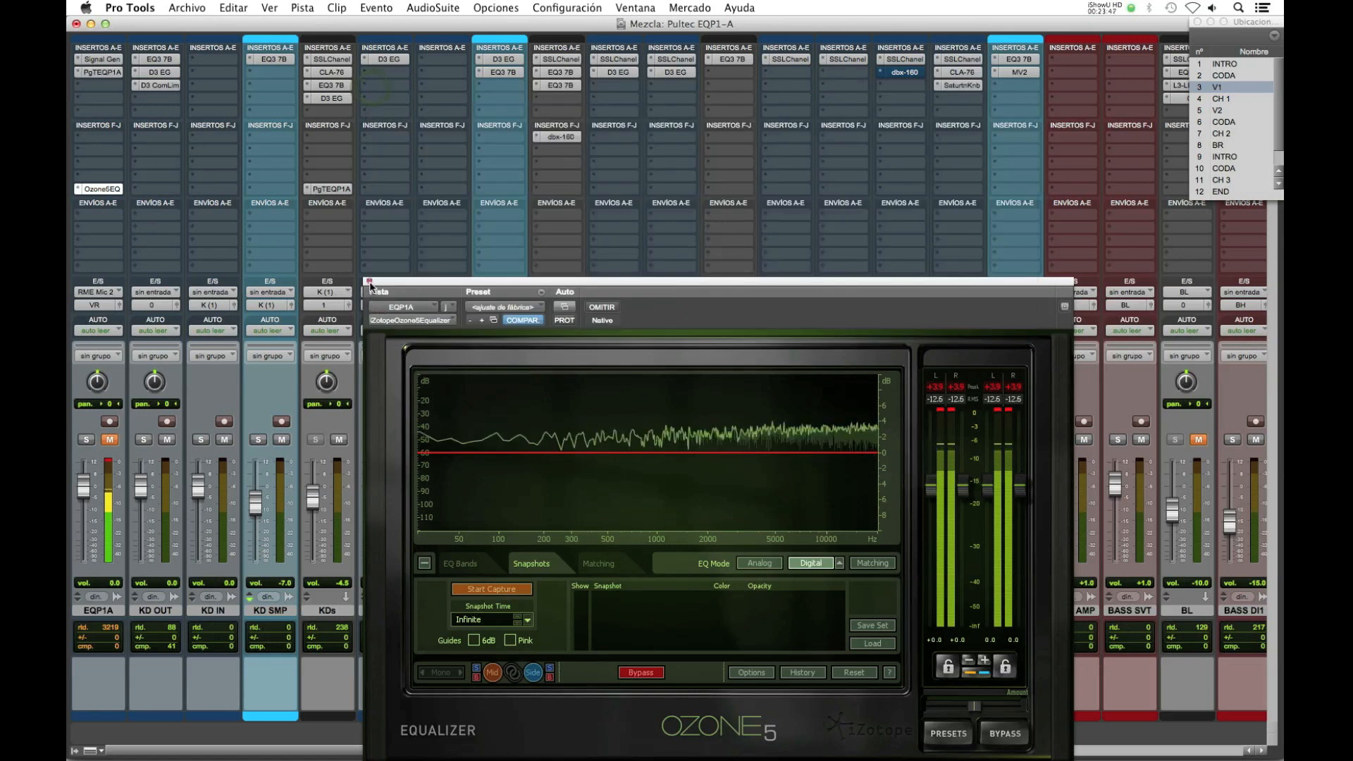
Close the spectrum analyzer and open the PuigTec EQP1A on the KDs track, placing its window over the mixer
{"action": "left_click", "coordinate": [369, 280]}
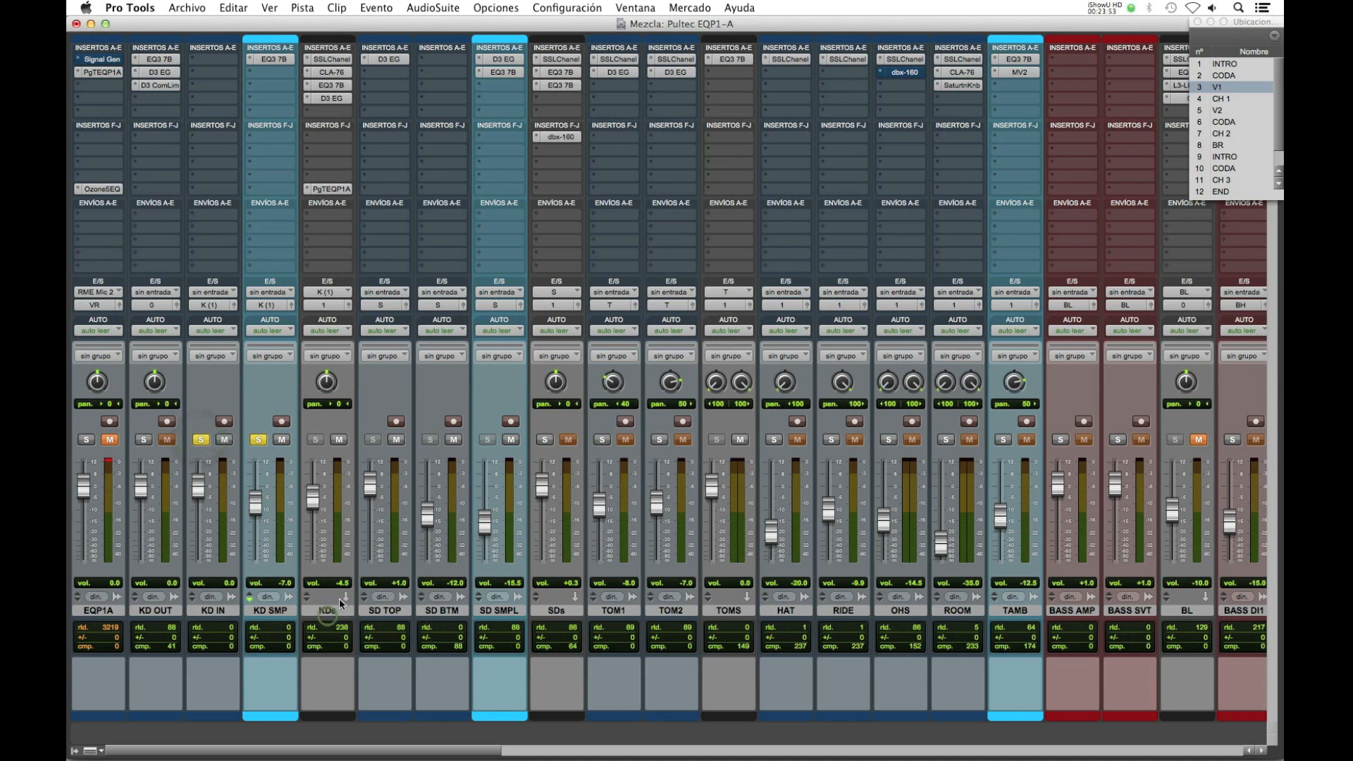
{"action": "left_click", "coordinate": [330, 189]}
{"action": "left_click_drag", "start_coordinate": [472, 92], "coordinate": [466, 145]}
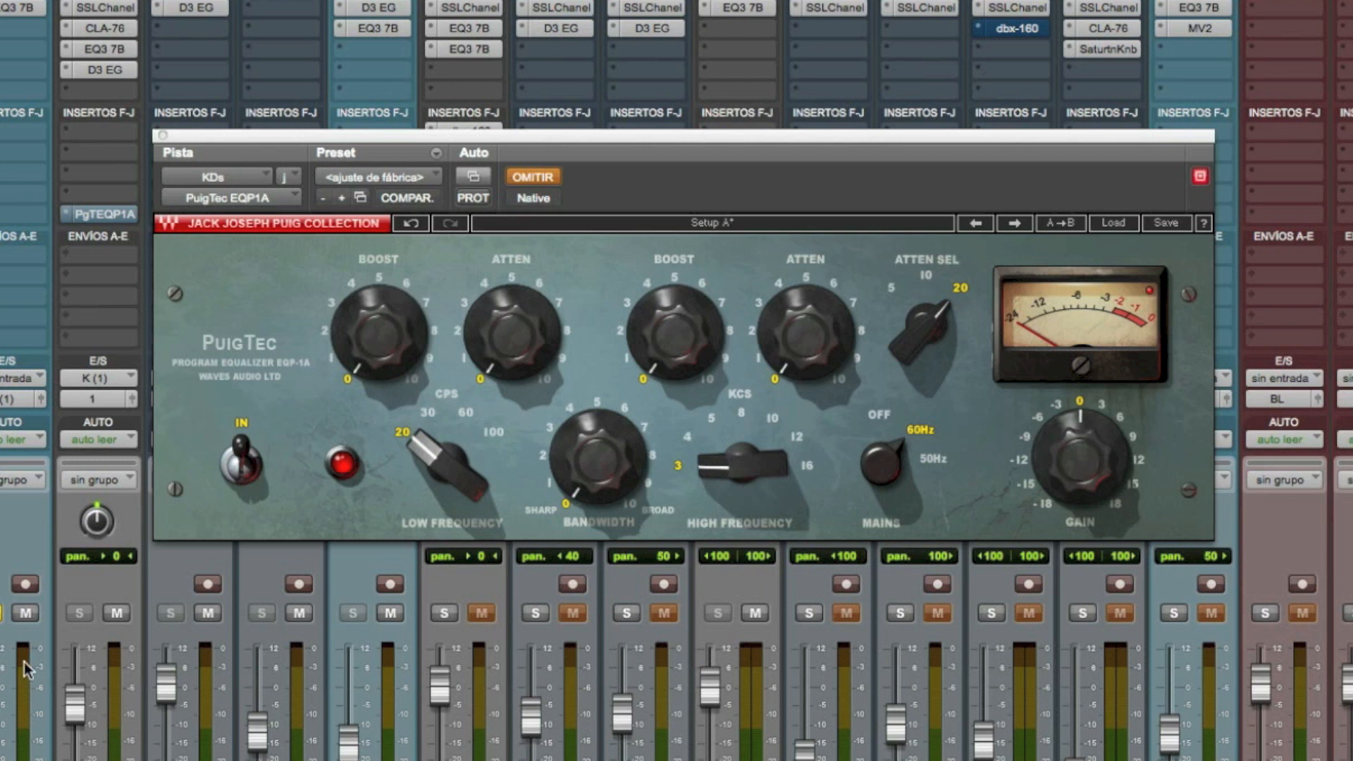
Run the low-frequency selector through its CPS positions on the KDs equalizer, finishing at 30
{"action": "left_click", "coordinate": [427, 414]}
{"action": "left_click", "coordinate": [465, 413]}
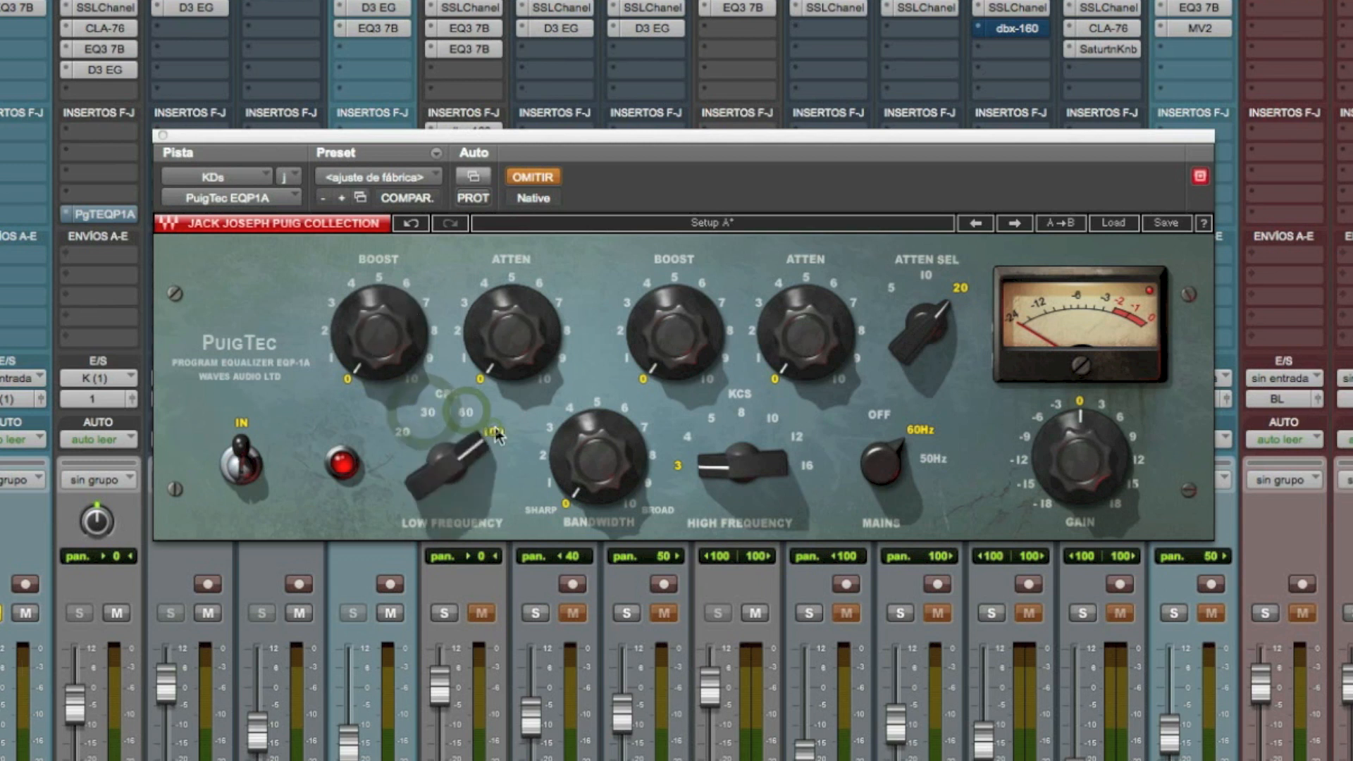
{"action": "left_click", "coordinate": [468, 414]}
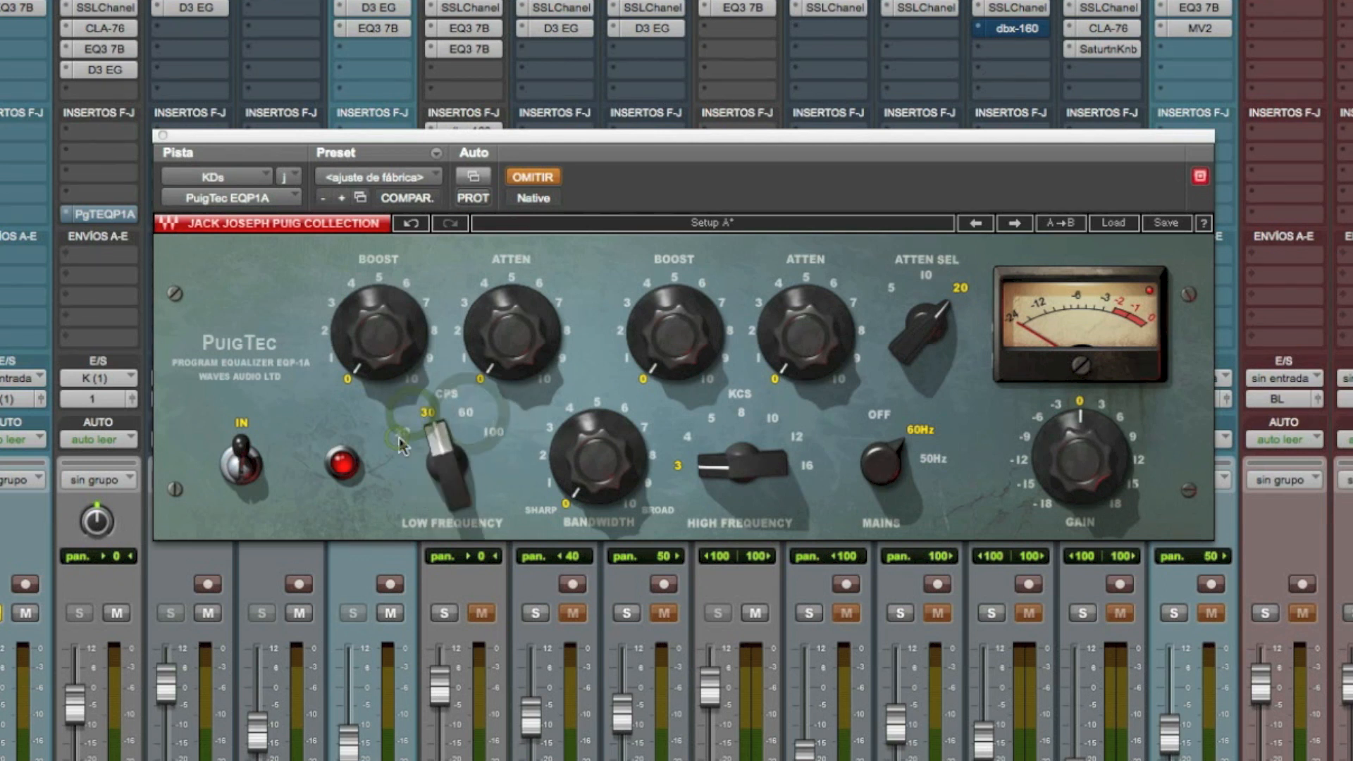
{"action": "left_click", "coordinate": [406, 427]}
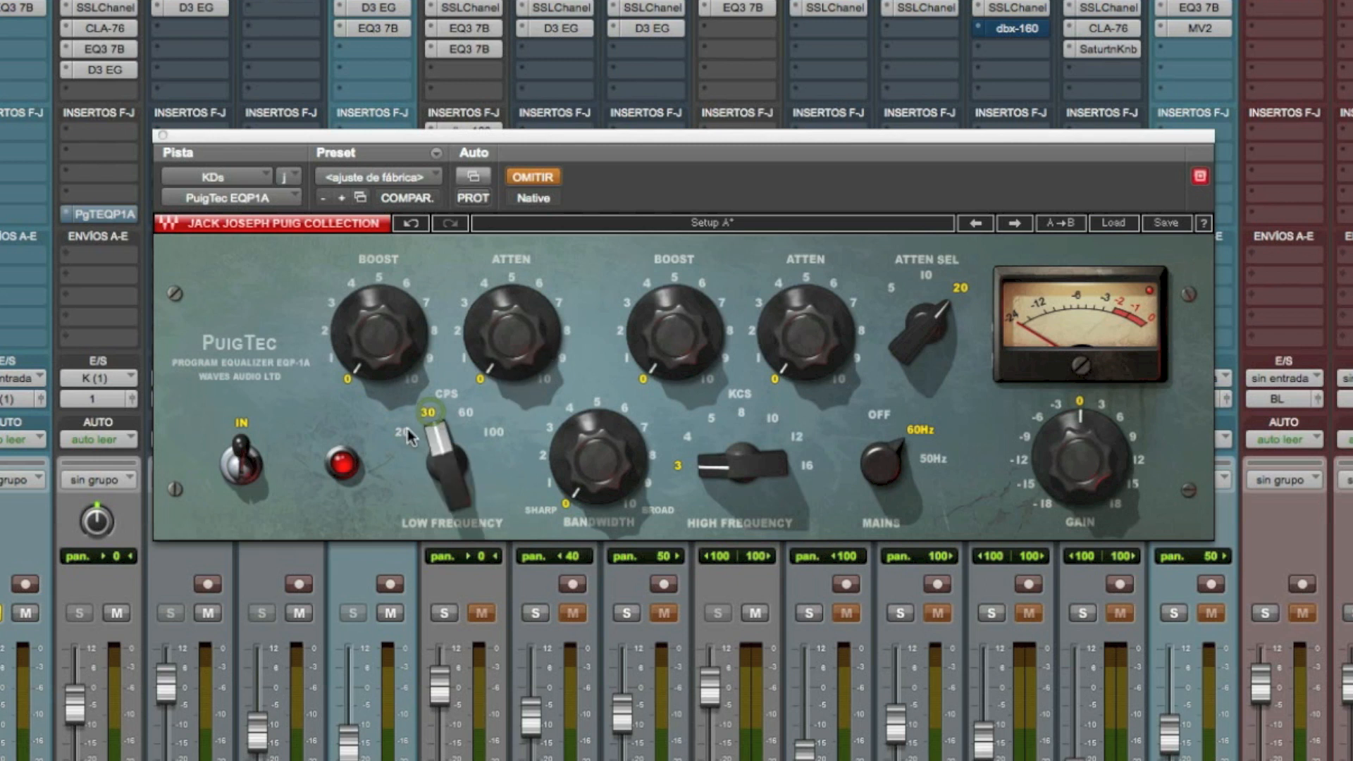
{"action": "left_click", "coordinate": [427, 417]}
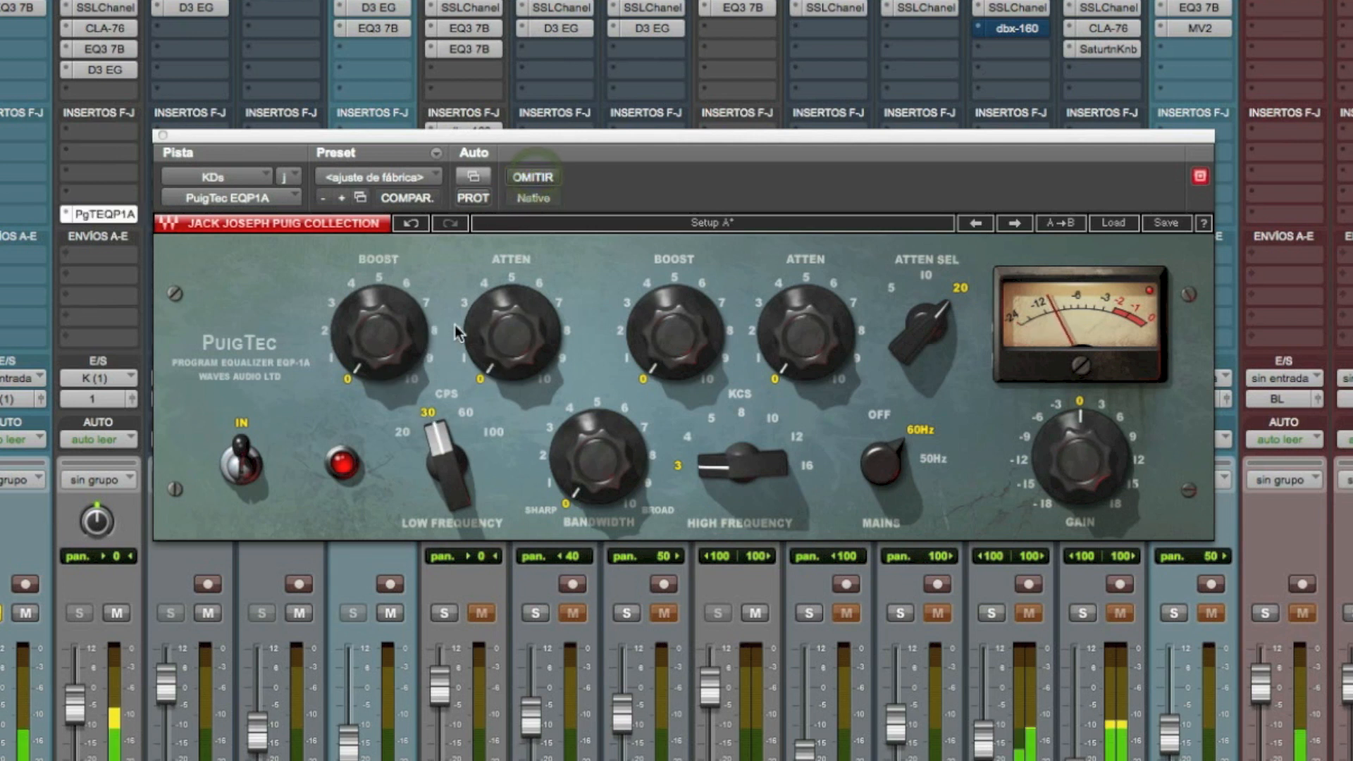
Set the low-frequency boost to 8 and lower the output gain to about -4 dB
{"action": "left_click_drag", "start_coordinate": [412, 307], "coordinate": [439, 335]}
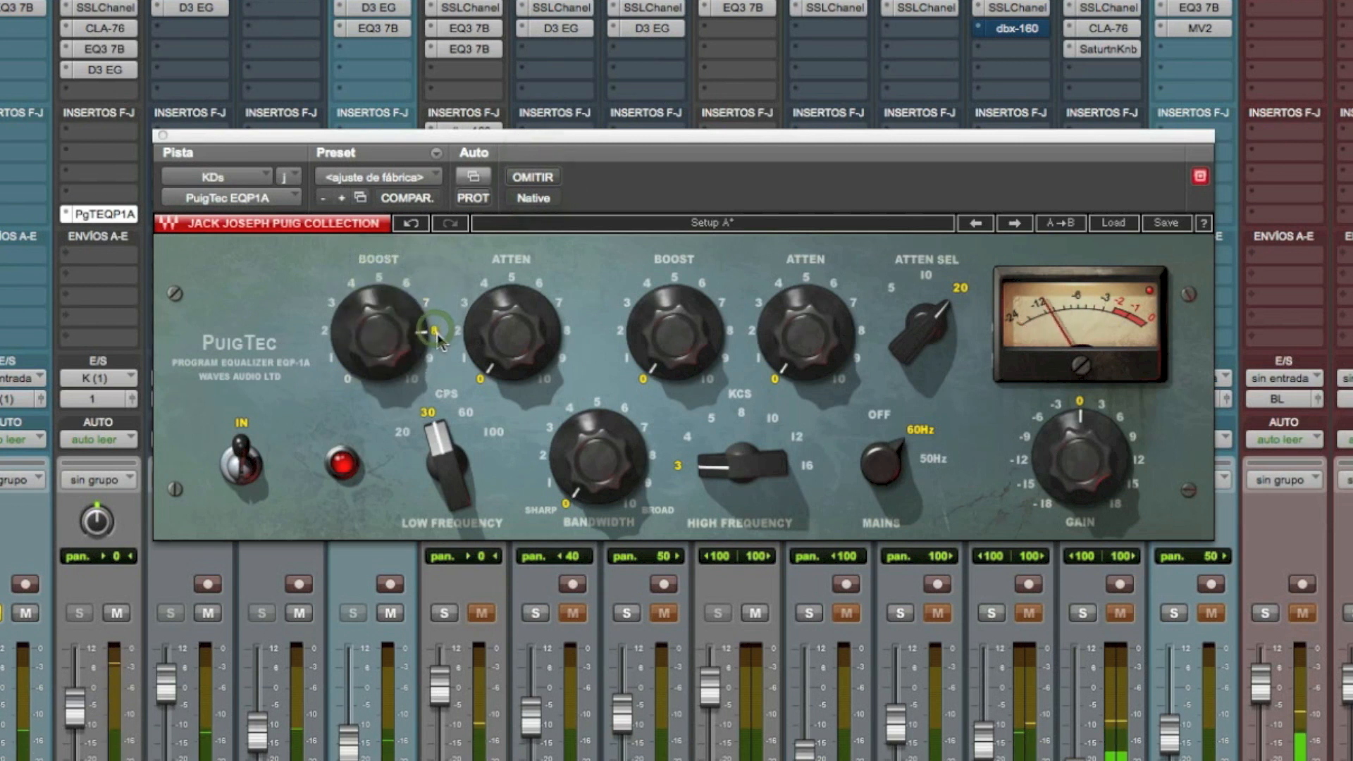
{"action": "left_click", "coordinate": [1056, 405]}
{"action": "left_click_drag", "start_coordinate": [1076, 438], "coordinate": [1071, 440]}
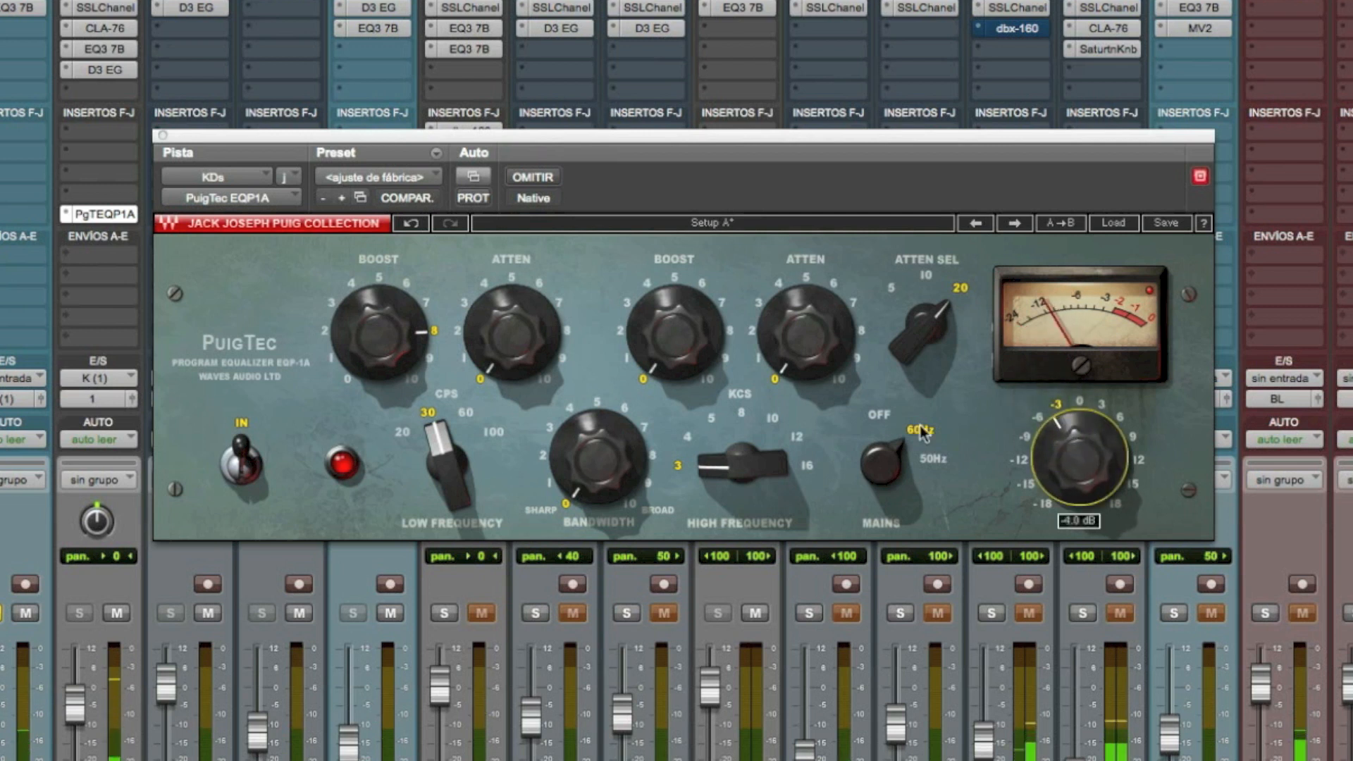
Compare the boosted kick sound with the plug-in bypassed twice, ending with bypass off
{"action": "left_click", "coordinate": [536, 176]}
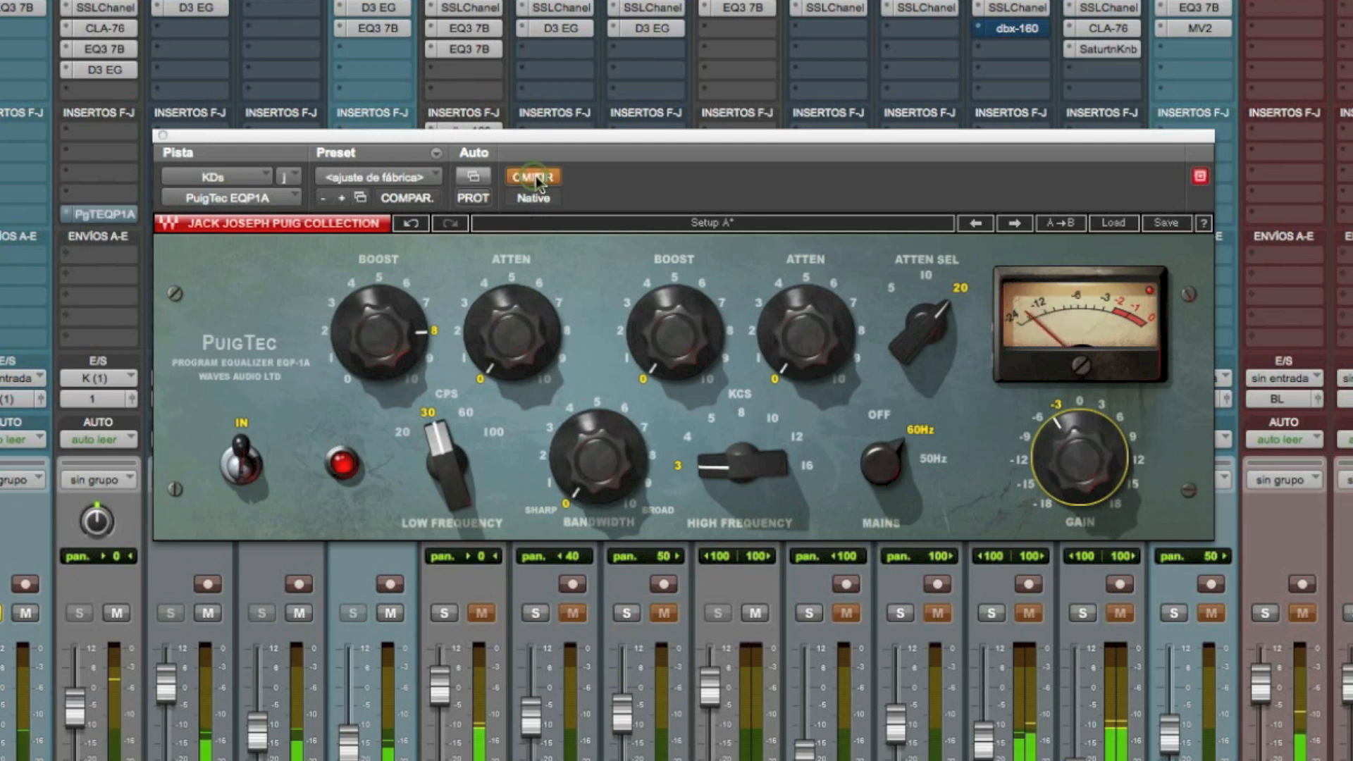
{"action": "left_click", "coordinate": [536, 177]}
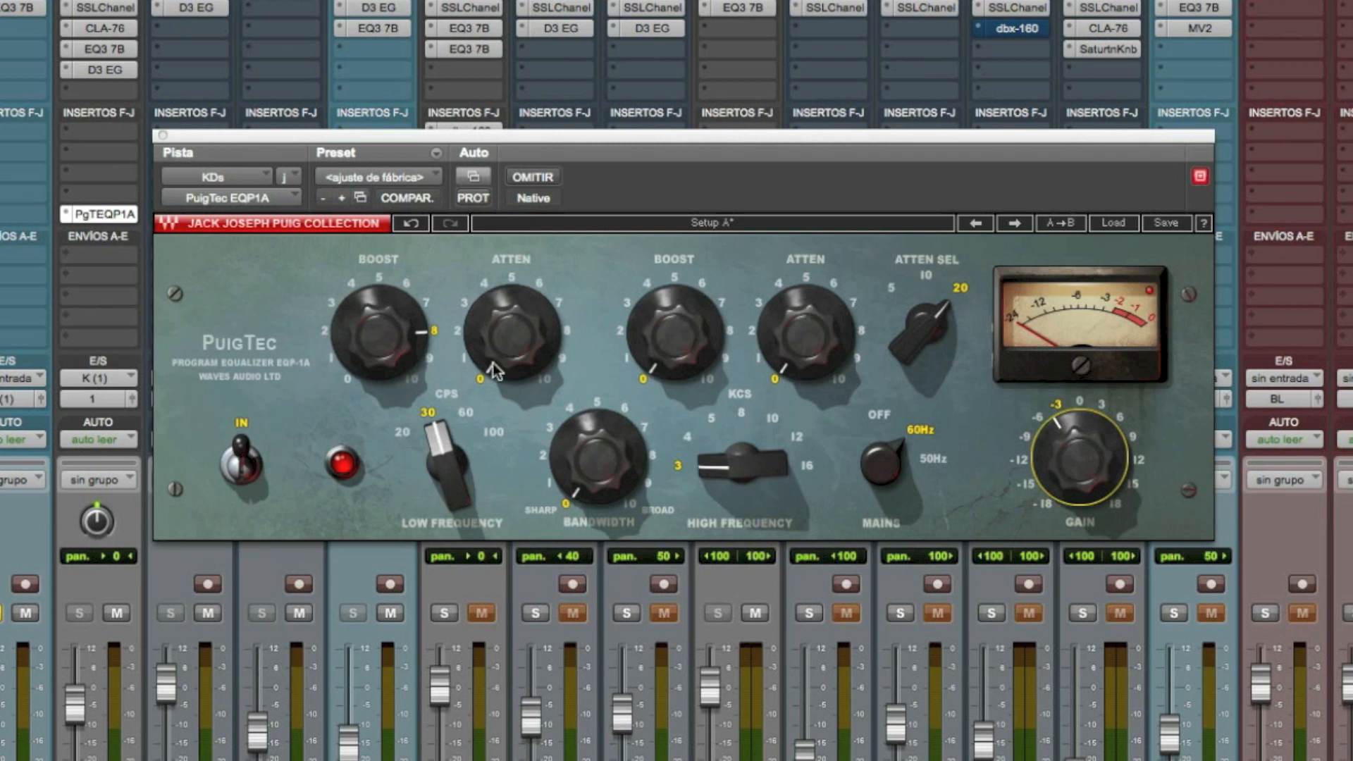
{"action": "left_click", "coordinate": [540, 177]}
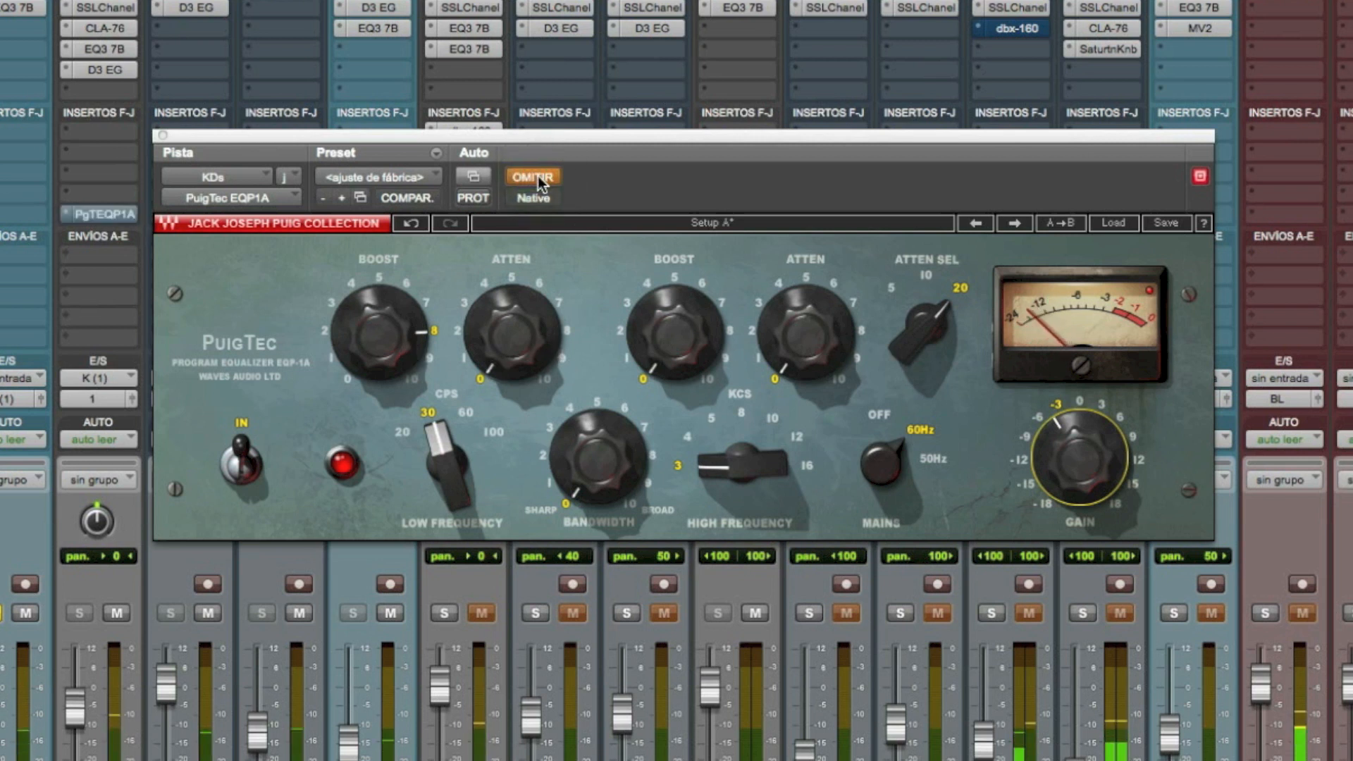
{"action": "left_click", "coordinate": [538, 175]}
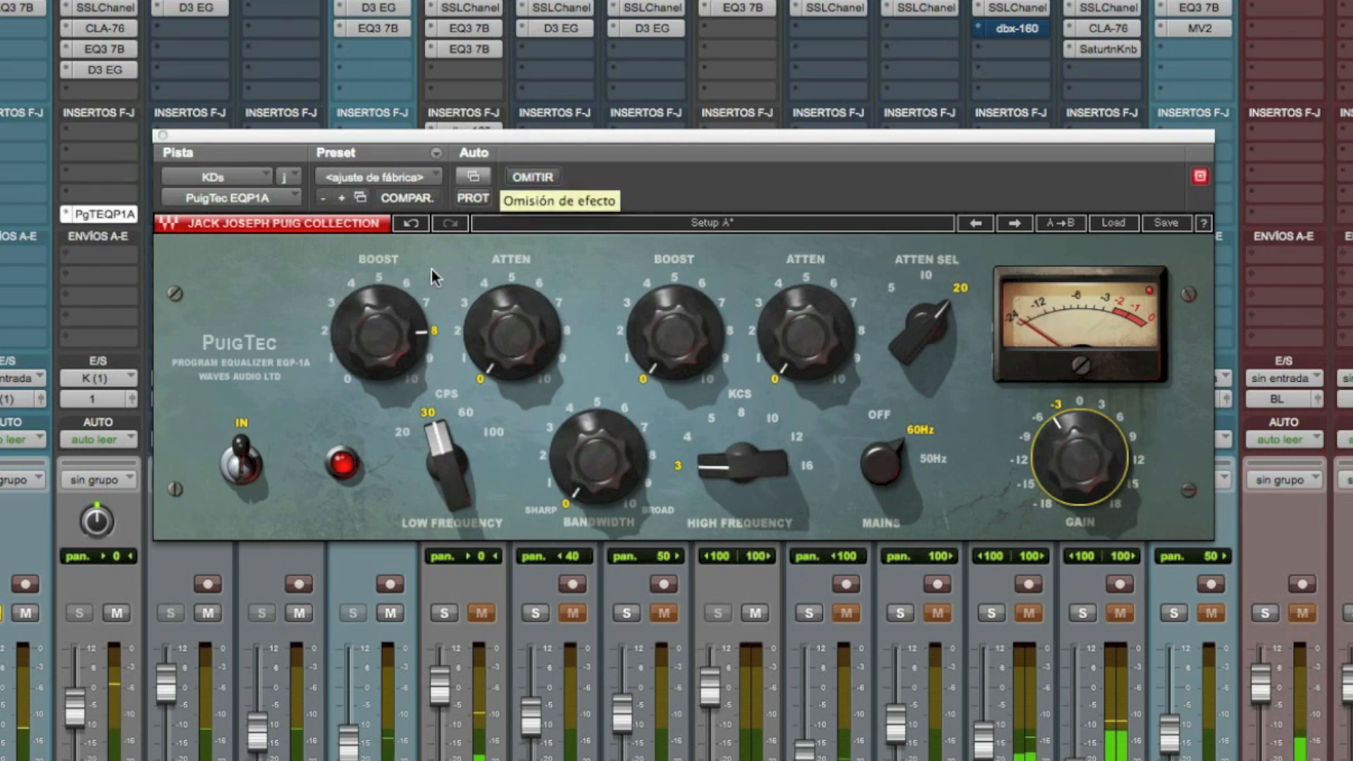
Set the low-frequency boost to 5, attenuation to 10 and gain to 0, comparing the result with the plug-in bypassed
{"action": "left_click", "coordinate": [380, 280]}
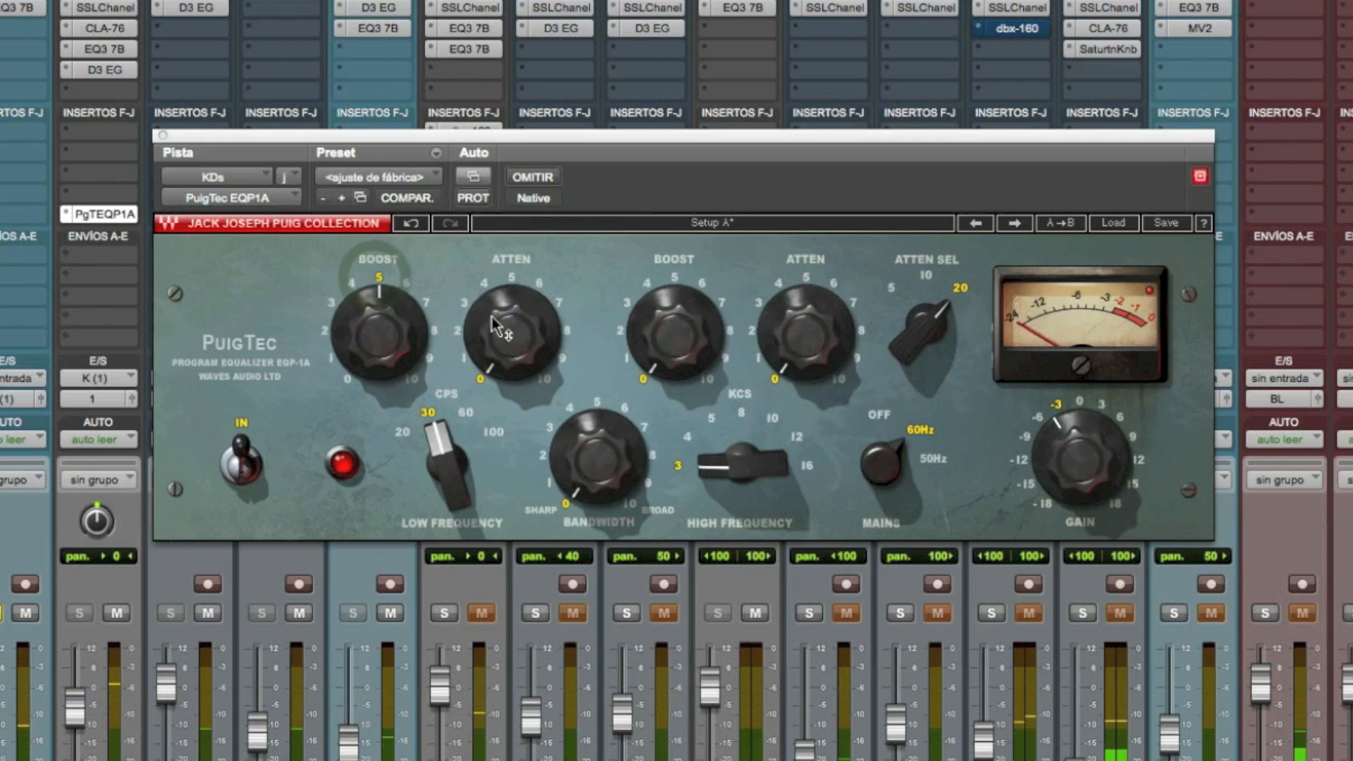
{"action": "left_click", "coordinate": [485, 281]}
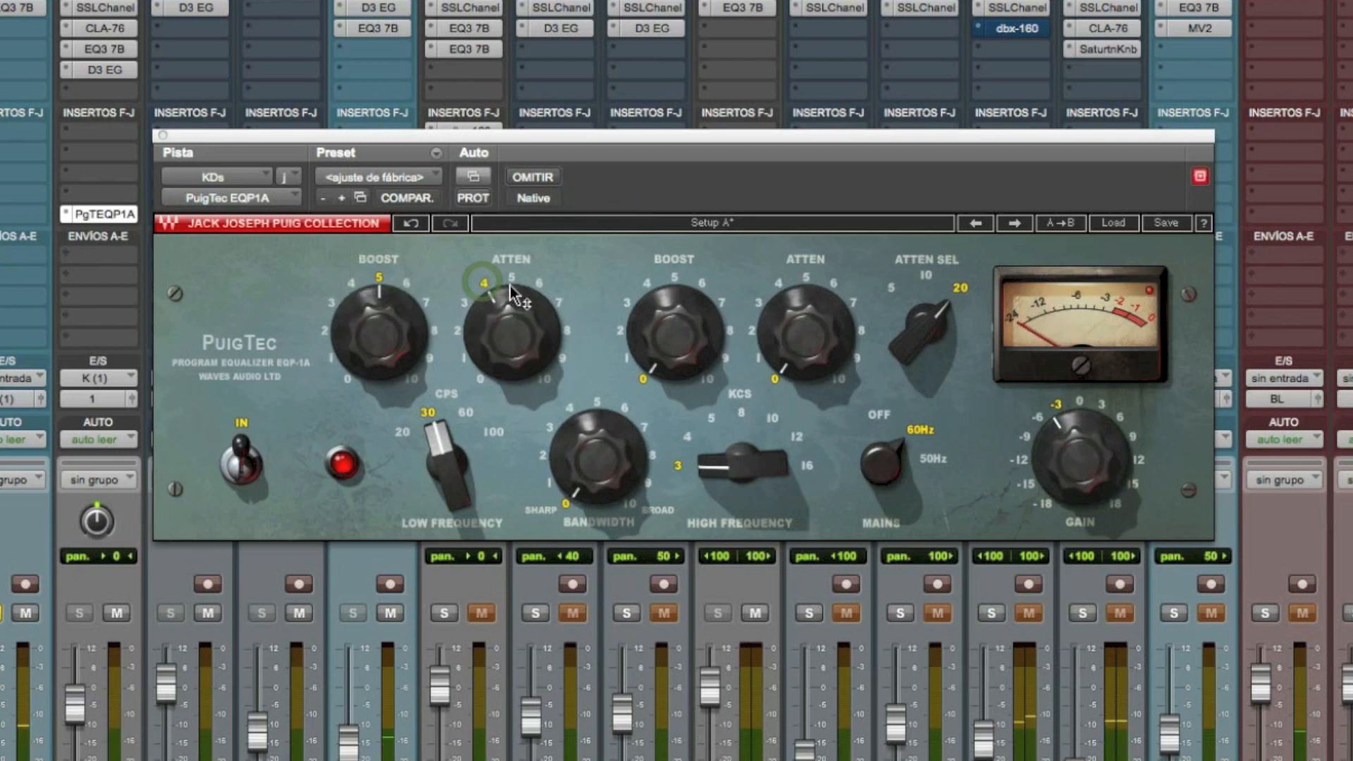
{"action": "left_click", "coordinate": [547, 376]}
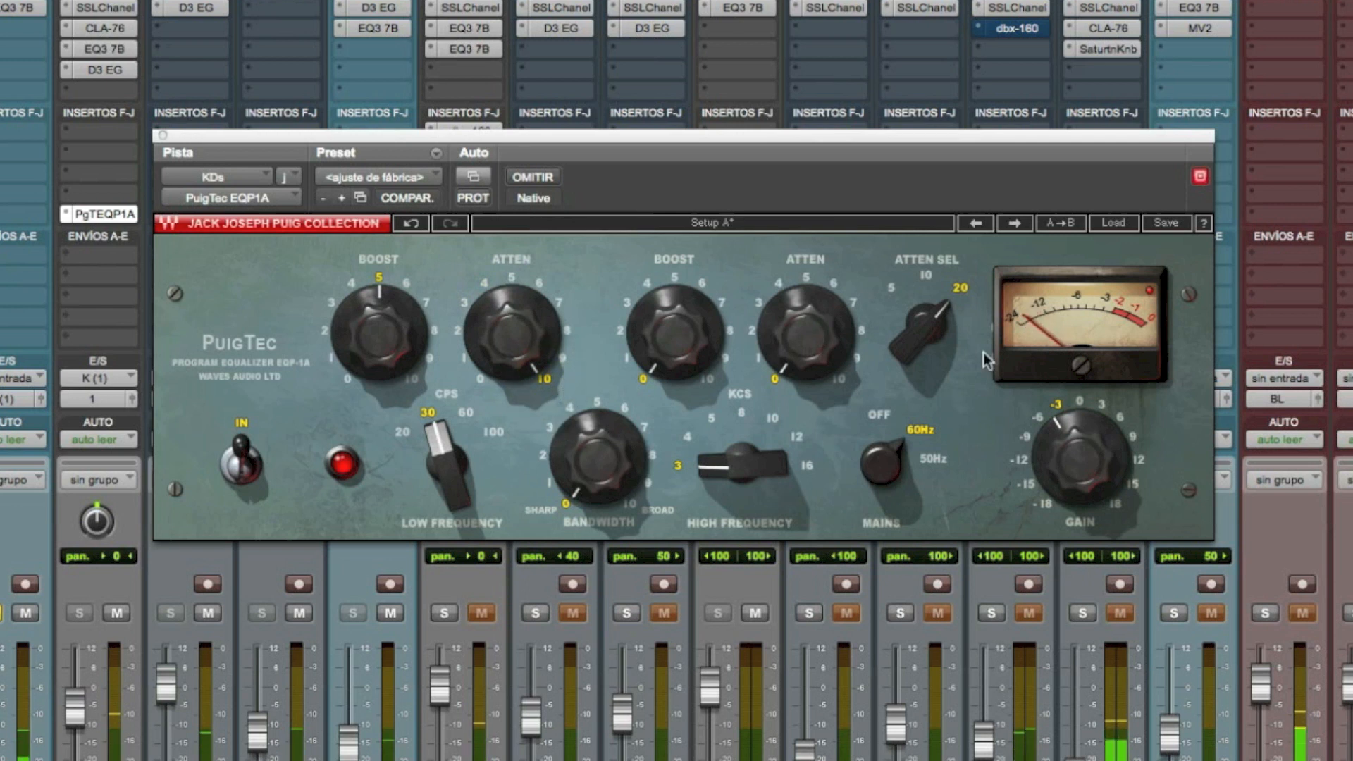
{"action": "left_click", "coordinate": [1079, 403]}
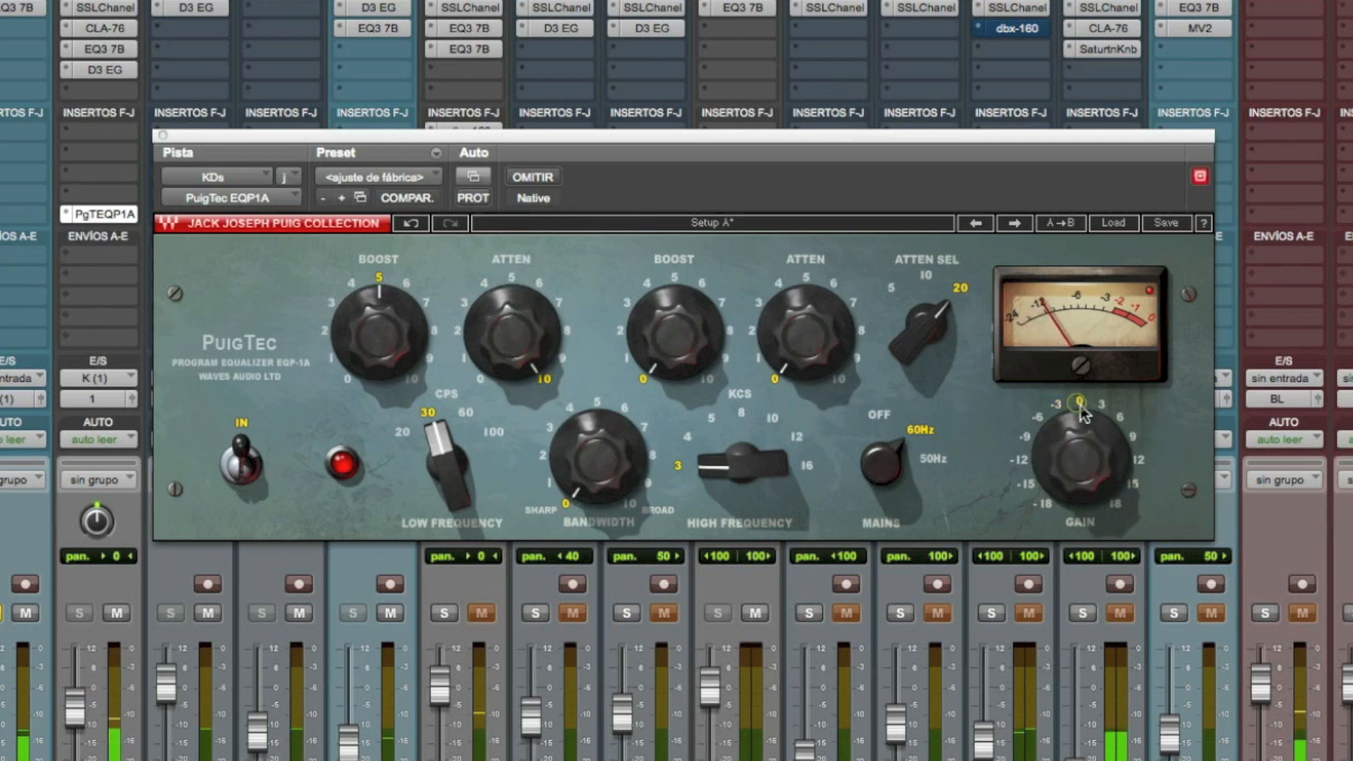
{"action": "left_click", "coordinate": [533, 177]}
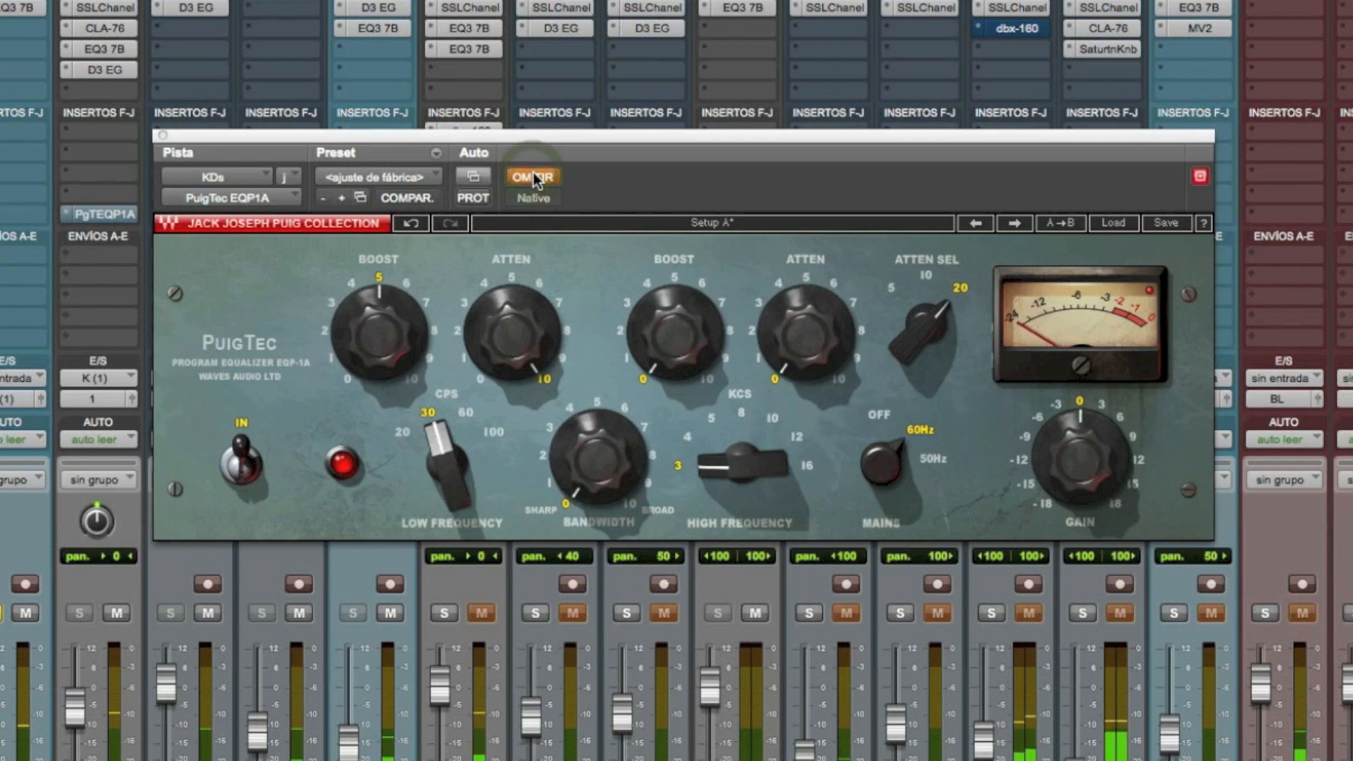
{"action": "left_click", "coordinate": [534, 177]}
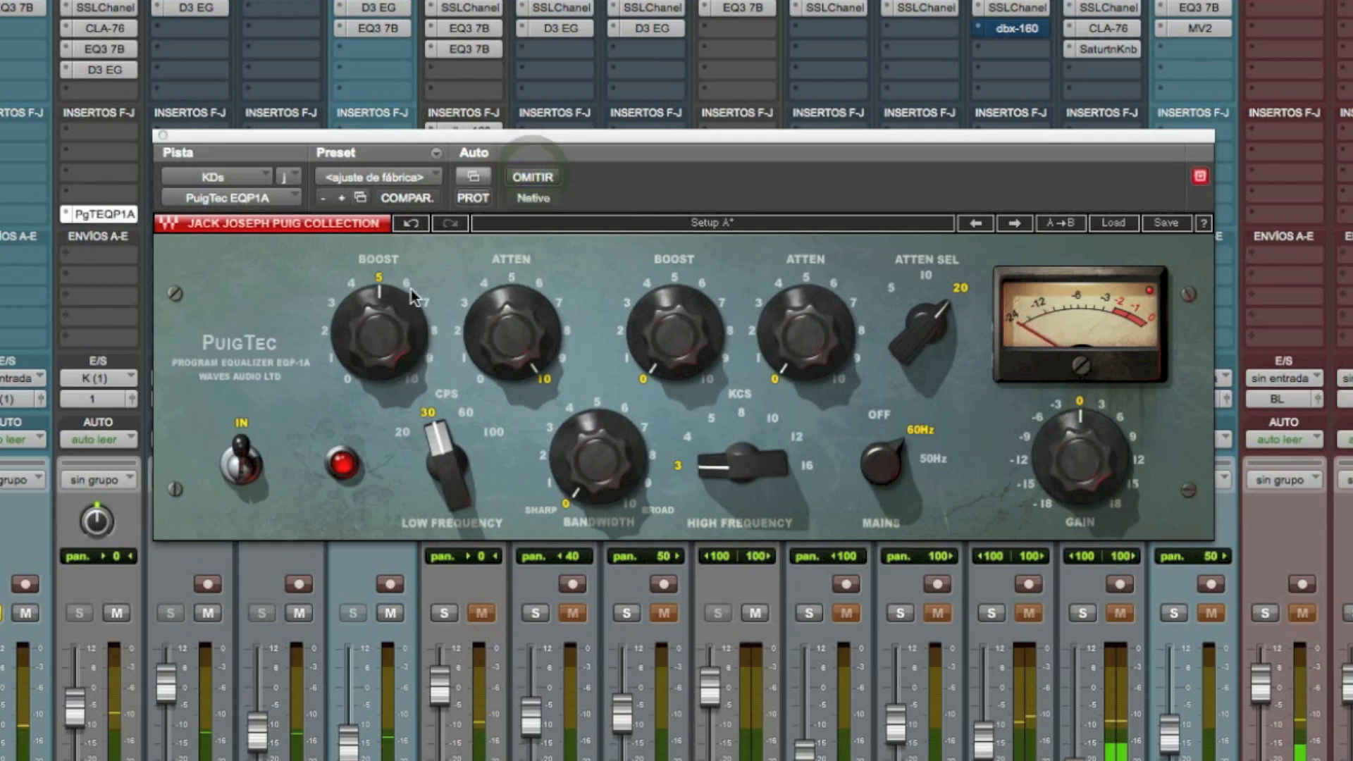
Set the low-frequency boost to 6 and attenuation to 7, compare with bypass, and lower the gain to about -3 dB
{"action": "left_click", "coordinate": [406, 283]}
{"action": "left_click", "coordinate": [558, 300]}
{"action": "left_click", "coordinate": [538, 176]}
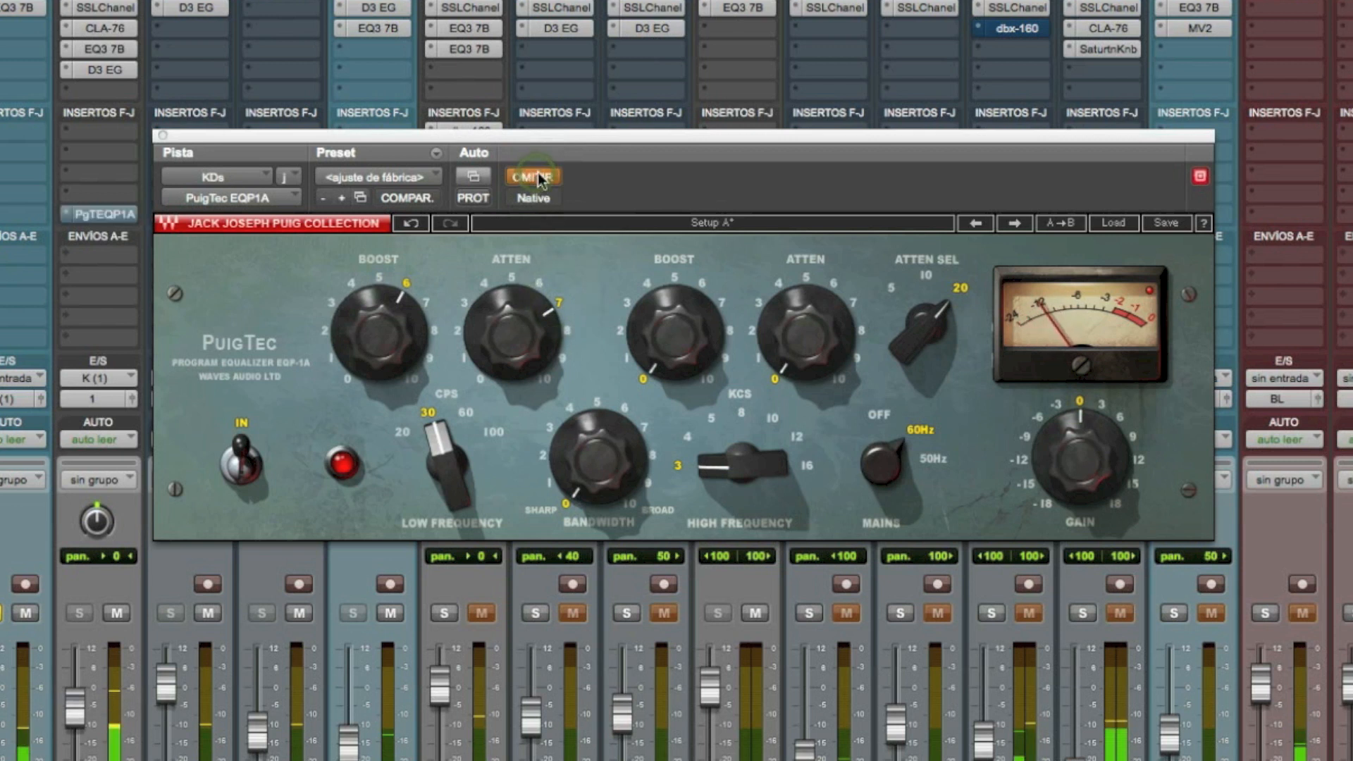
{"action": "left_click", "coordinate": [539, 178]}
{"action": "left_click_drag", "start_coordinate": [1081, 451], "coordinate": [1081, 455]}
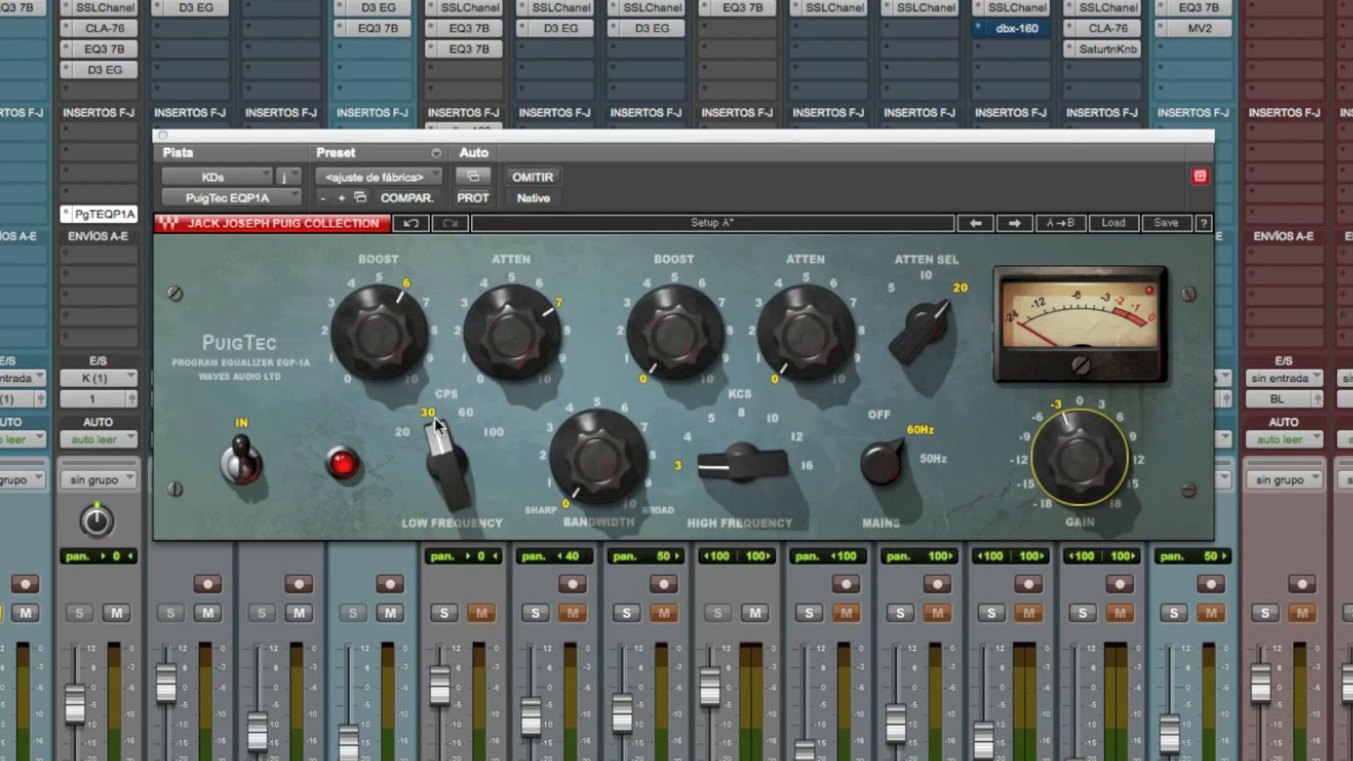
Run the low-frequency selector through 20, 30, 60 and 100, and set the low-frequency attenuation to 5
{"action": "left_click", "coordinate": [401, 435]}
{"action": "left_click", "coordinate": [430, 412]}
{"action": "left_click", "coordinate": [466, 414]}
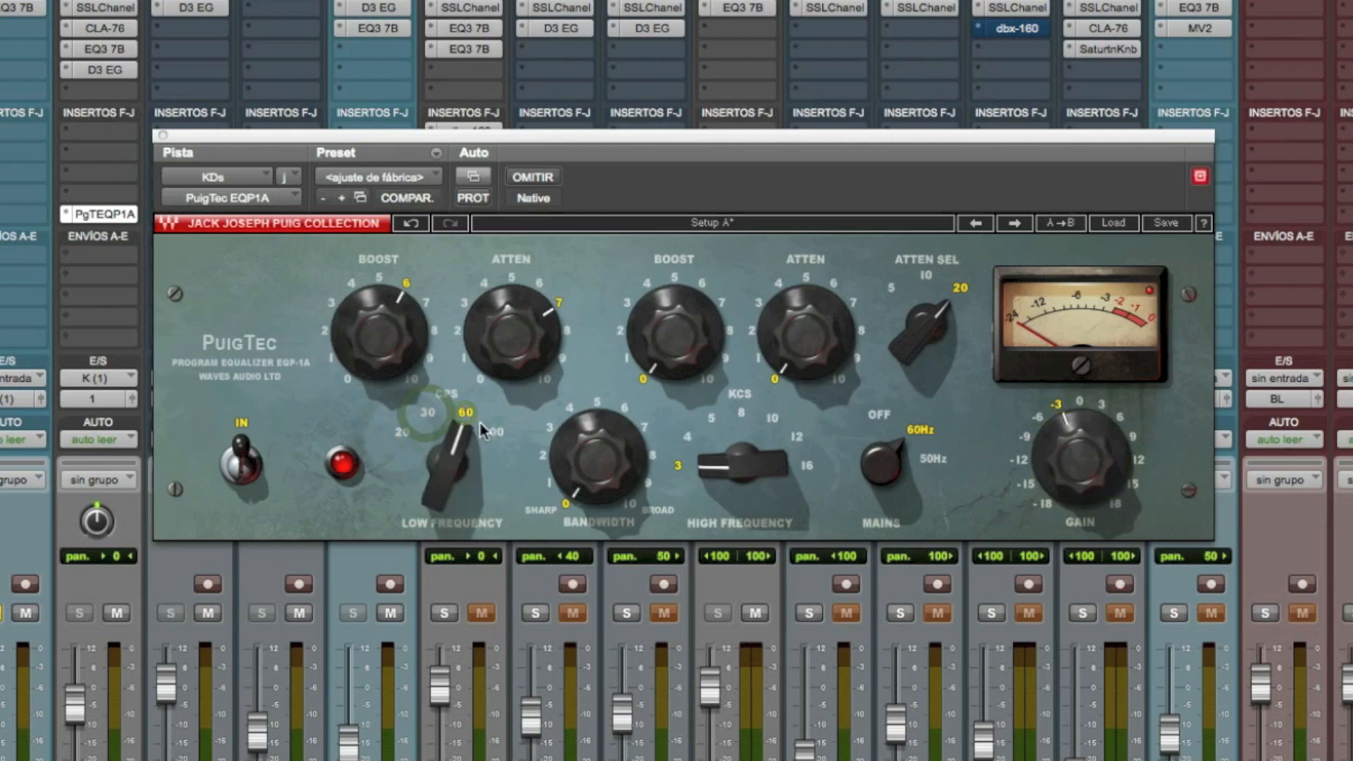
{"action": "left_click", "coordinate": [496, 434]}
{"action": "left_click", "coordinate": [512, 277]}
Compare the kick with the low-frequency selector at 60, 30, 20 and 60, finishing at 20
{"action": "left_click", "coordinate": [467, 413]}
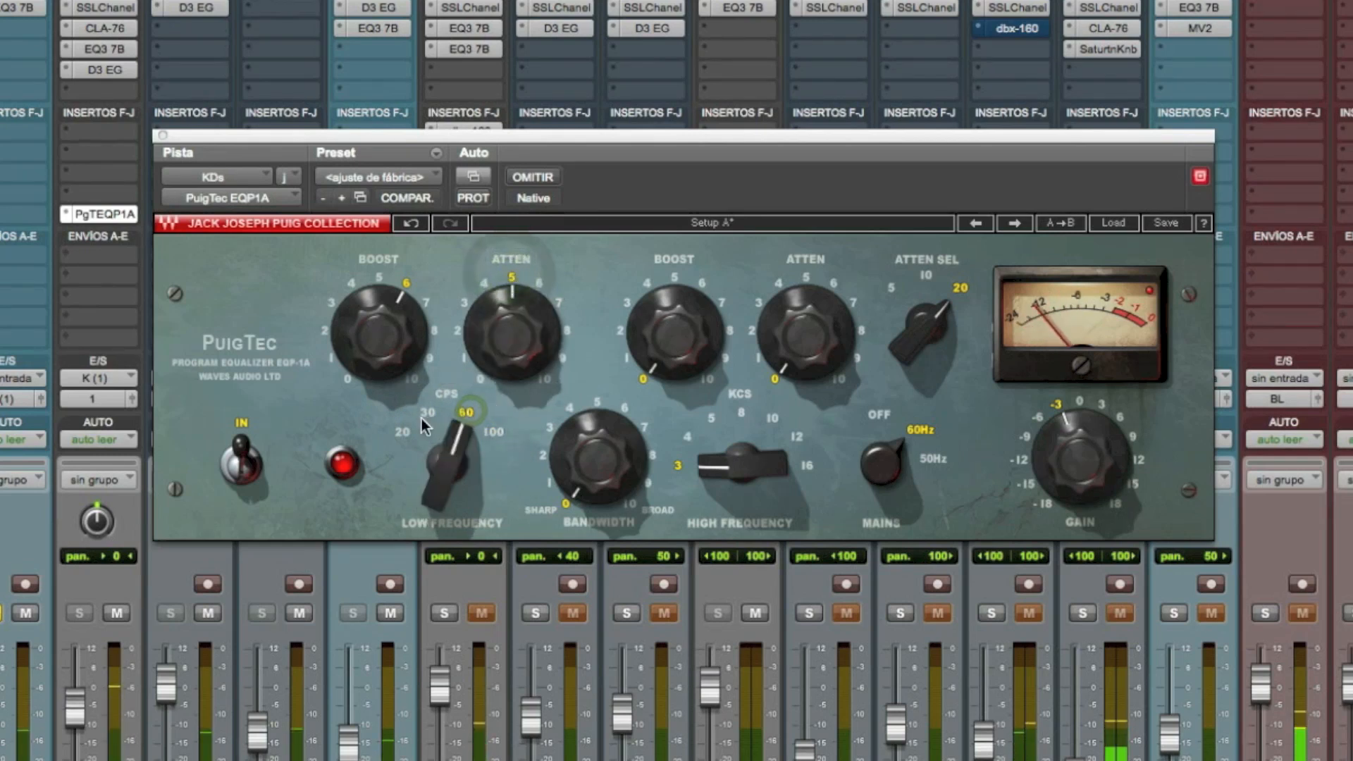
{"action": "left_click", "coordinate": [427, 413]}
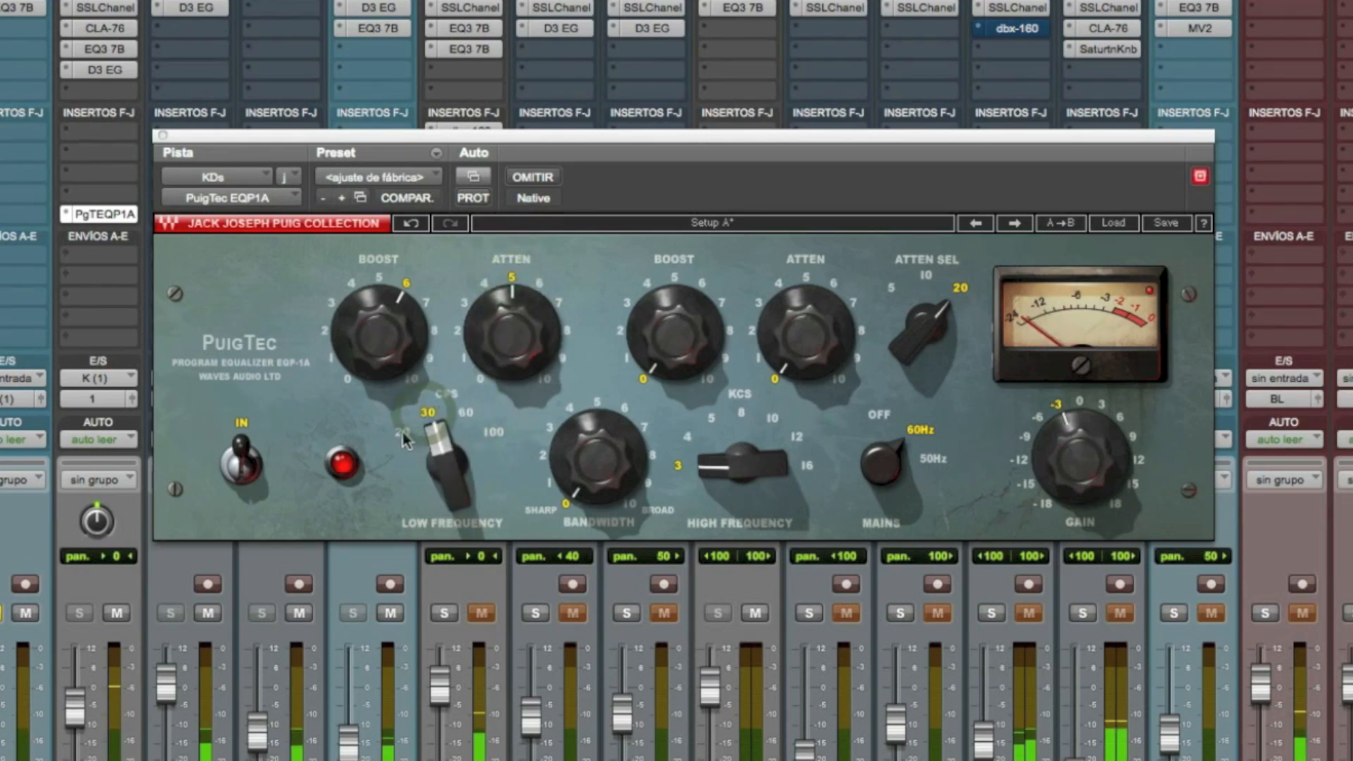
{"action": "left_click", "coordinate": [402, 432]}
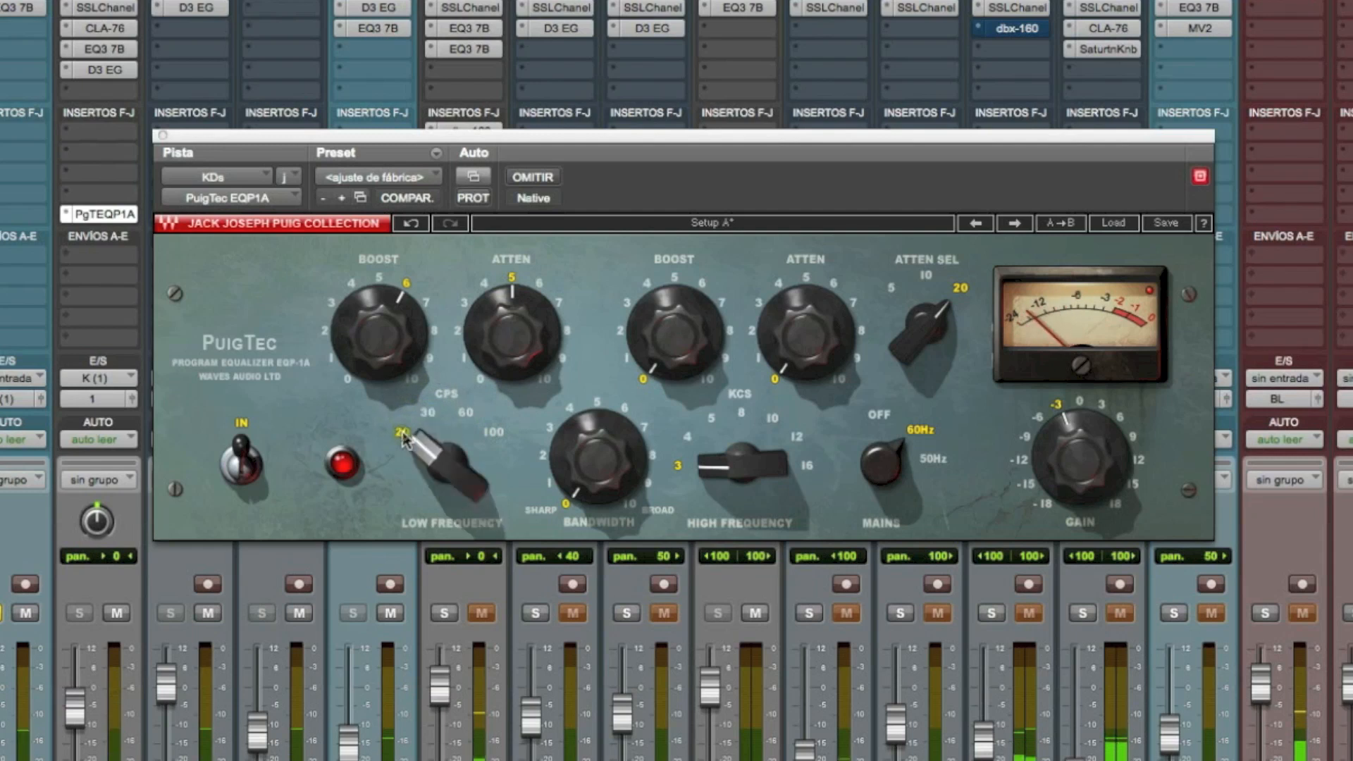
{"action": "left_click", "coordinate": [465, 413]}
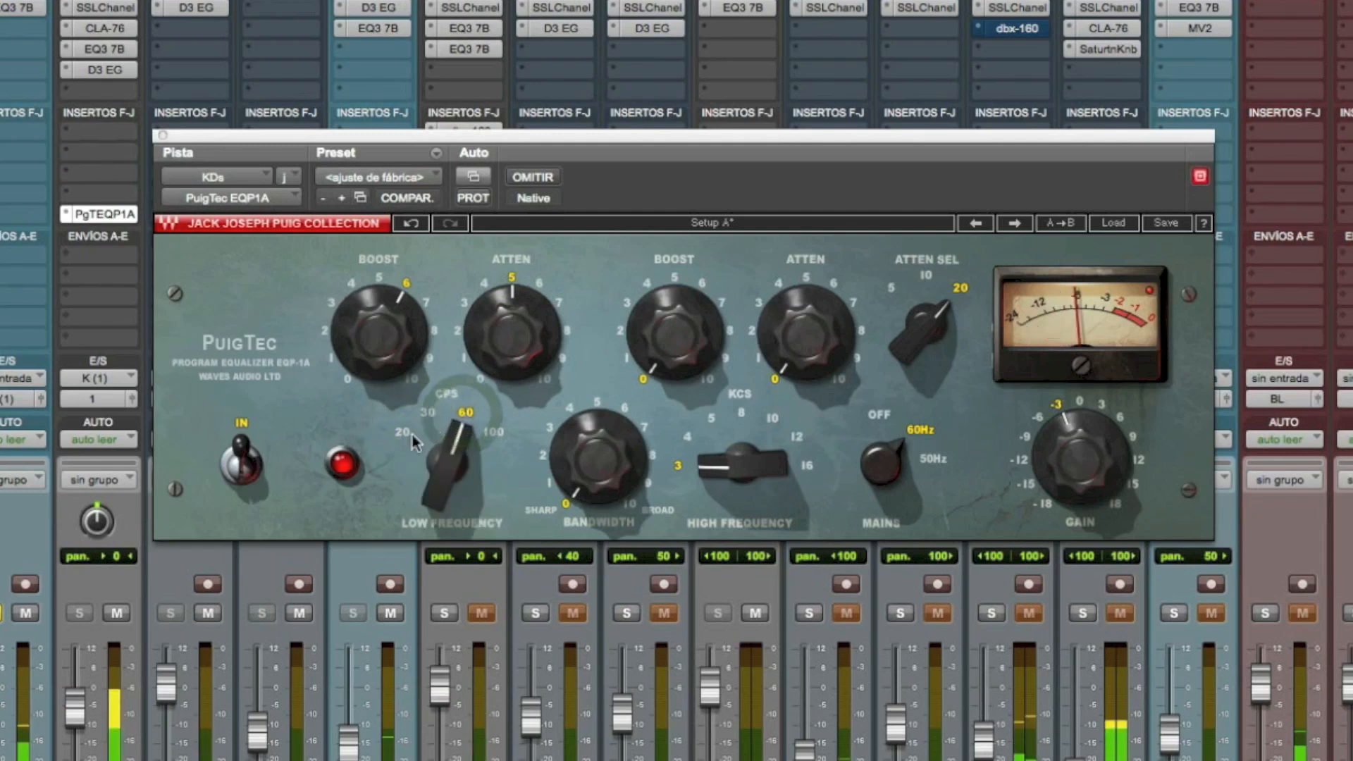
{"action": "left_click", "coordinate": [403, 432]}
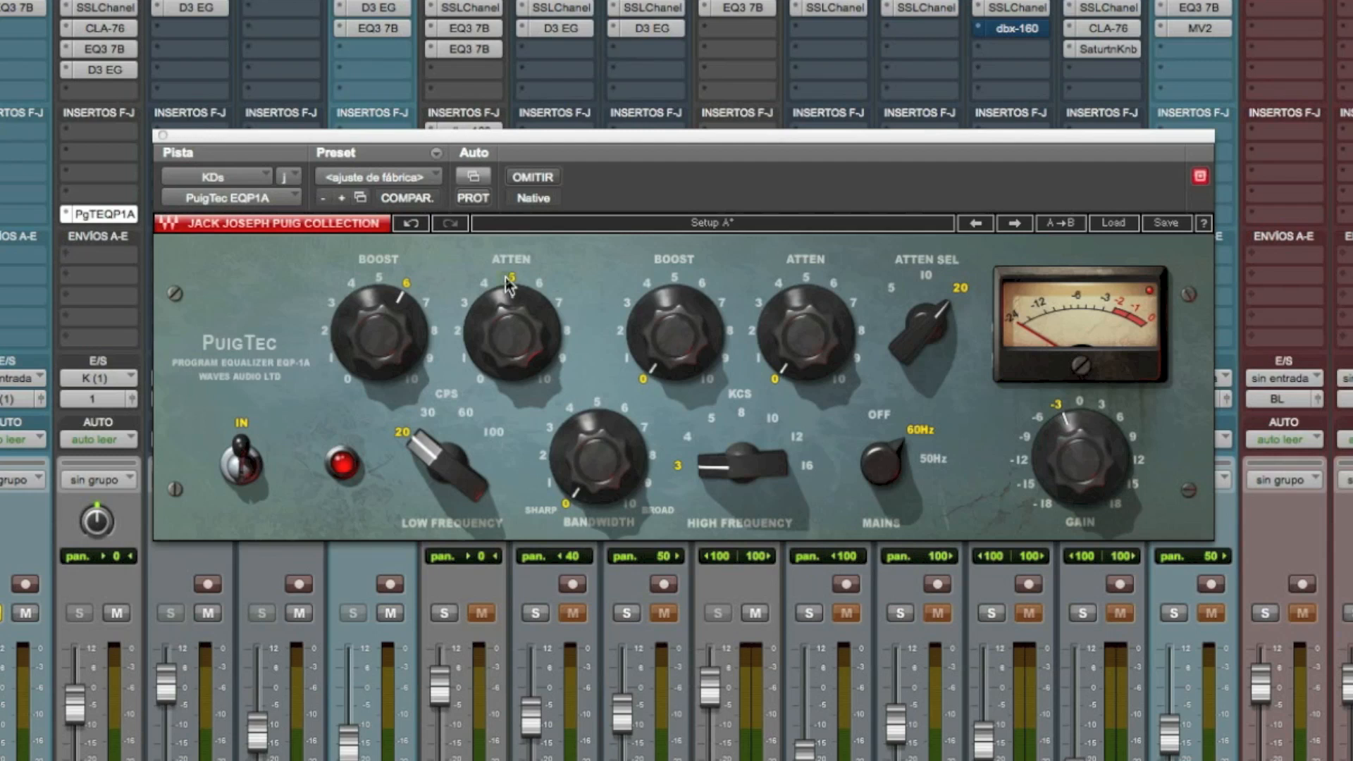
Compare the kick setting at 20 CPS with the plug-in bypassed, ending with bypass off, and set the mains selector to OFF
{"action": "left_click", "coordinate": [527, 169]}
{"action": "left_click", "coordinate": [483, 284]}
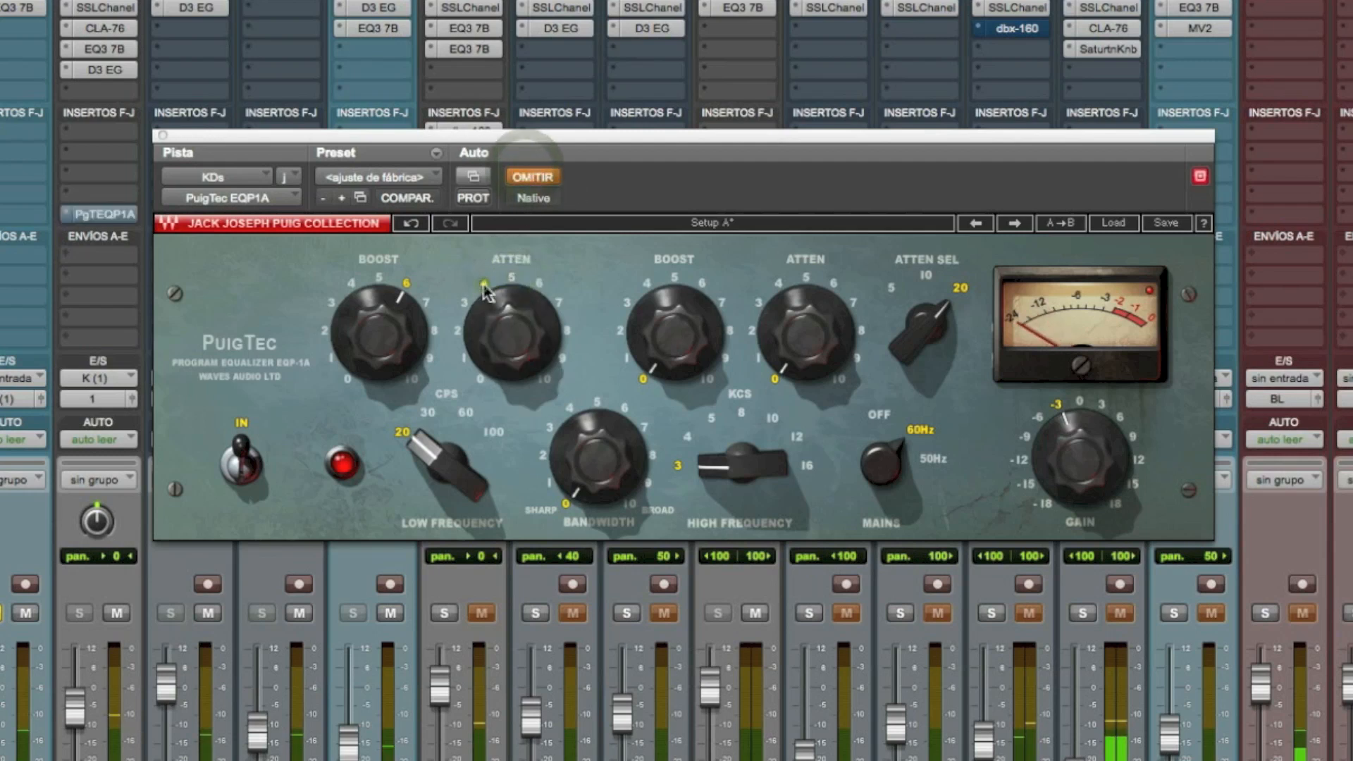
{"action": "left_click", "coordinate": [512, 276]}
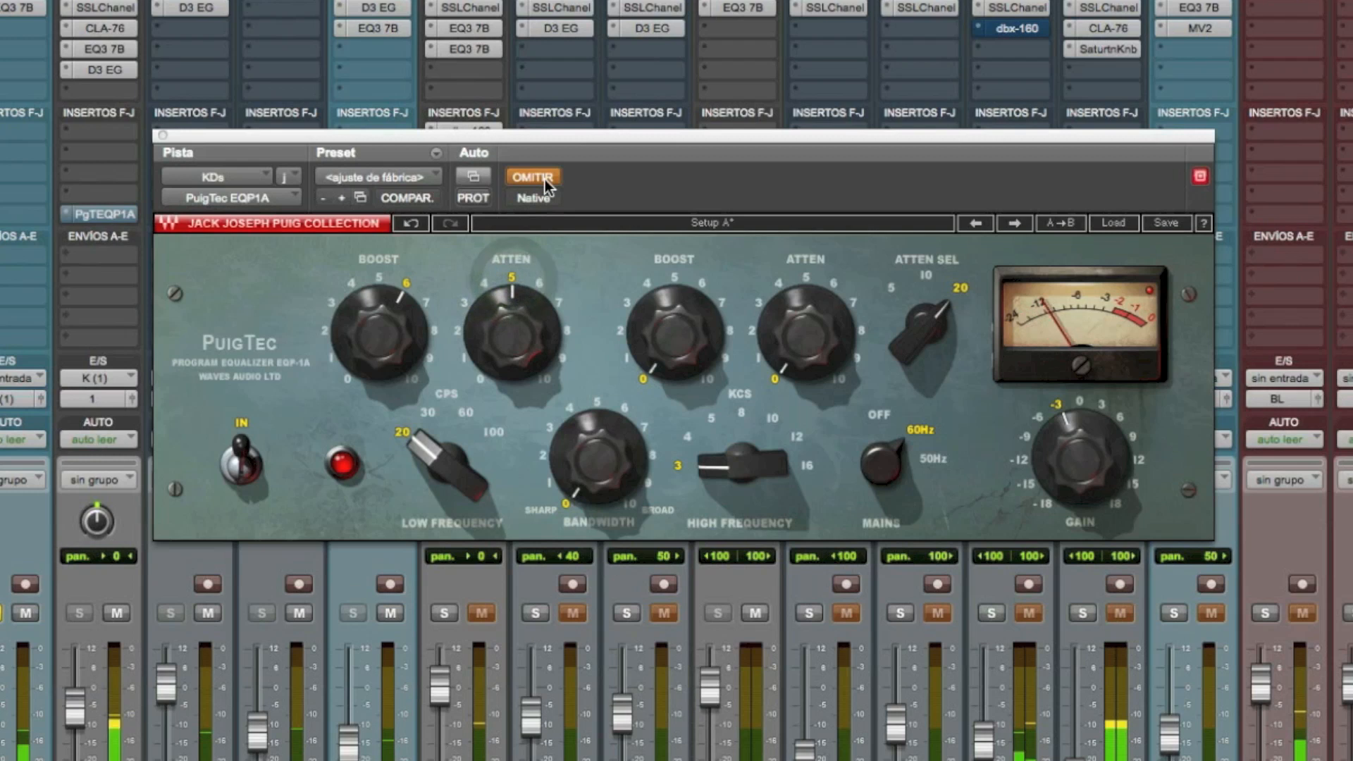
{"action": "left_click", "coordinate": [545, 179]}
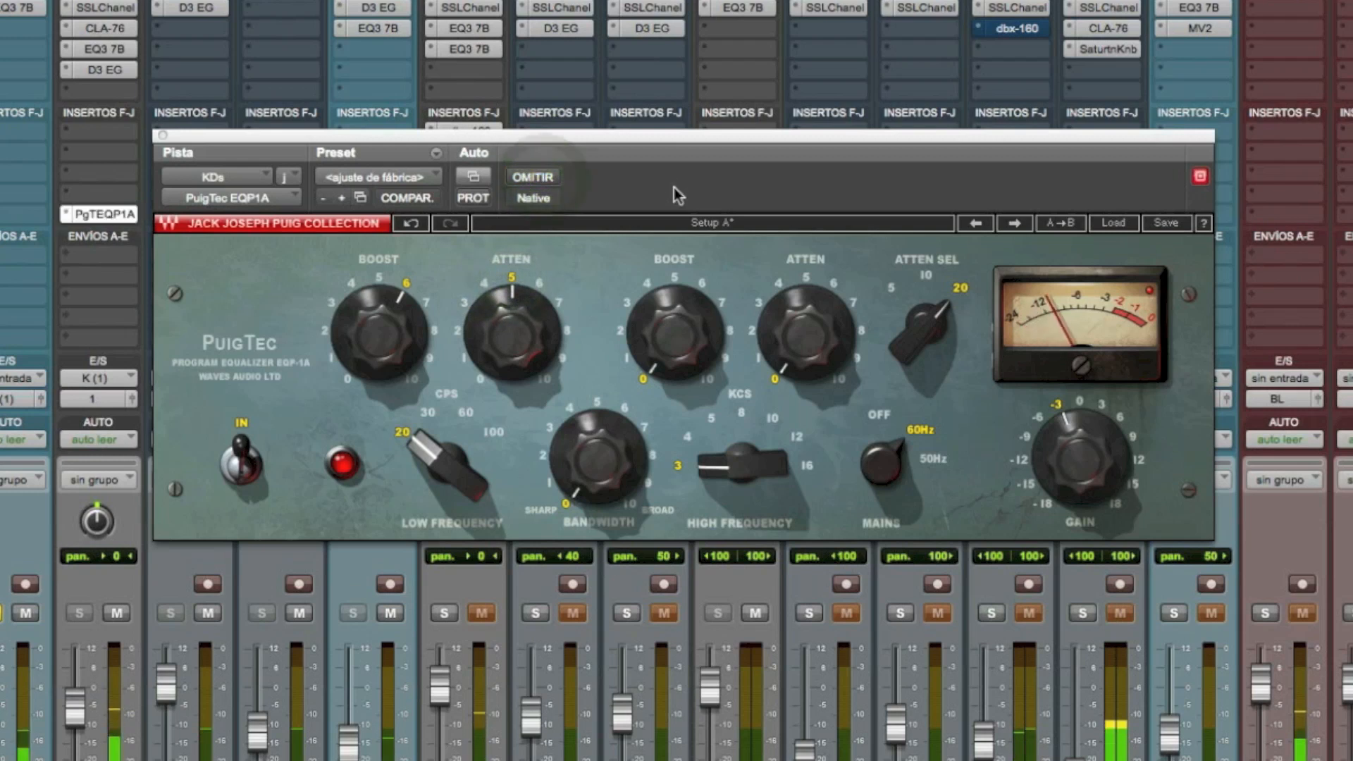
{"action": "left_click", "coordinate": [546, 179]}
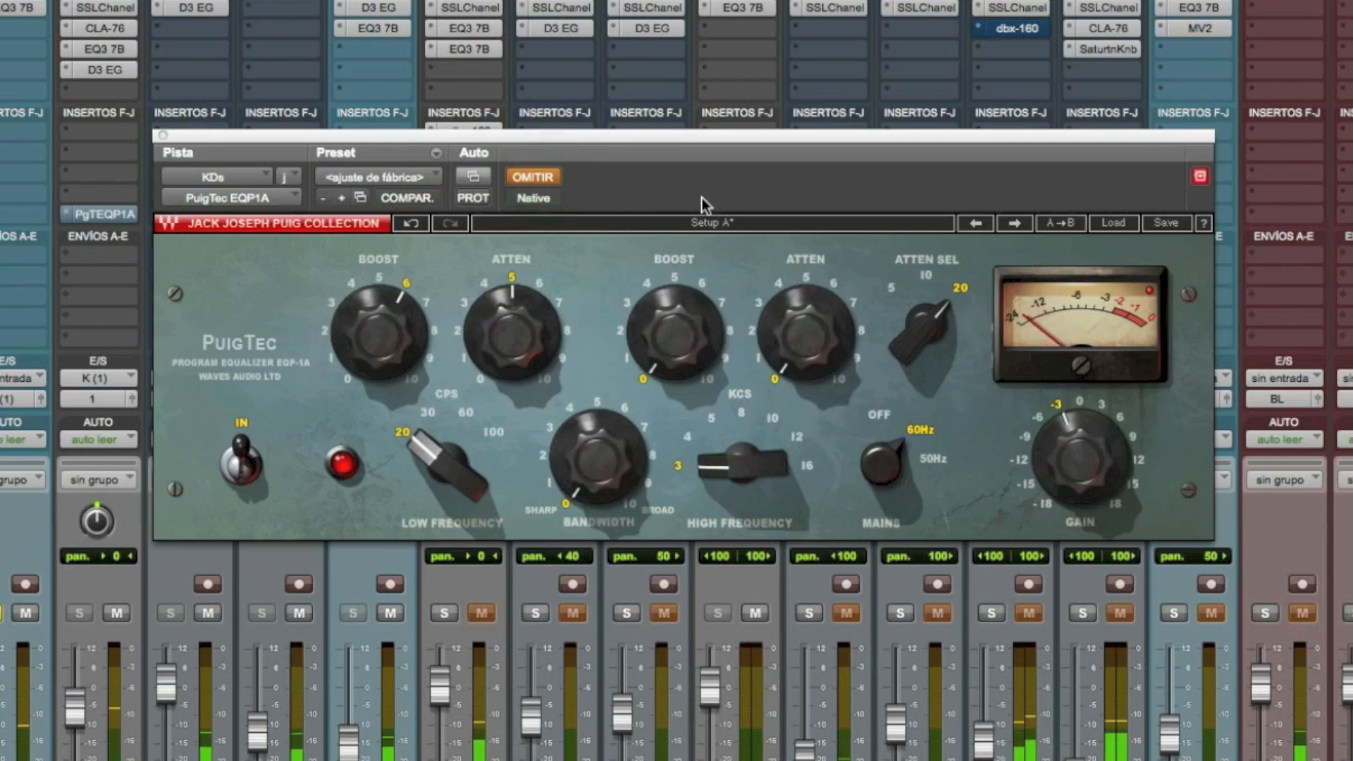
{"action": "left_click", "coordinate": [532, 178]}
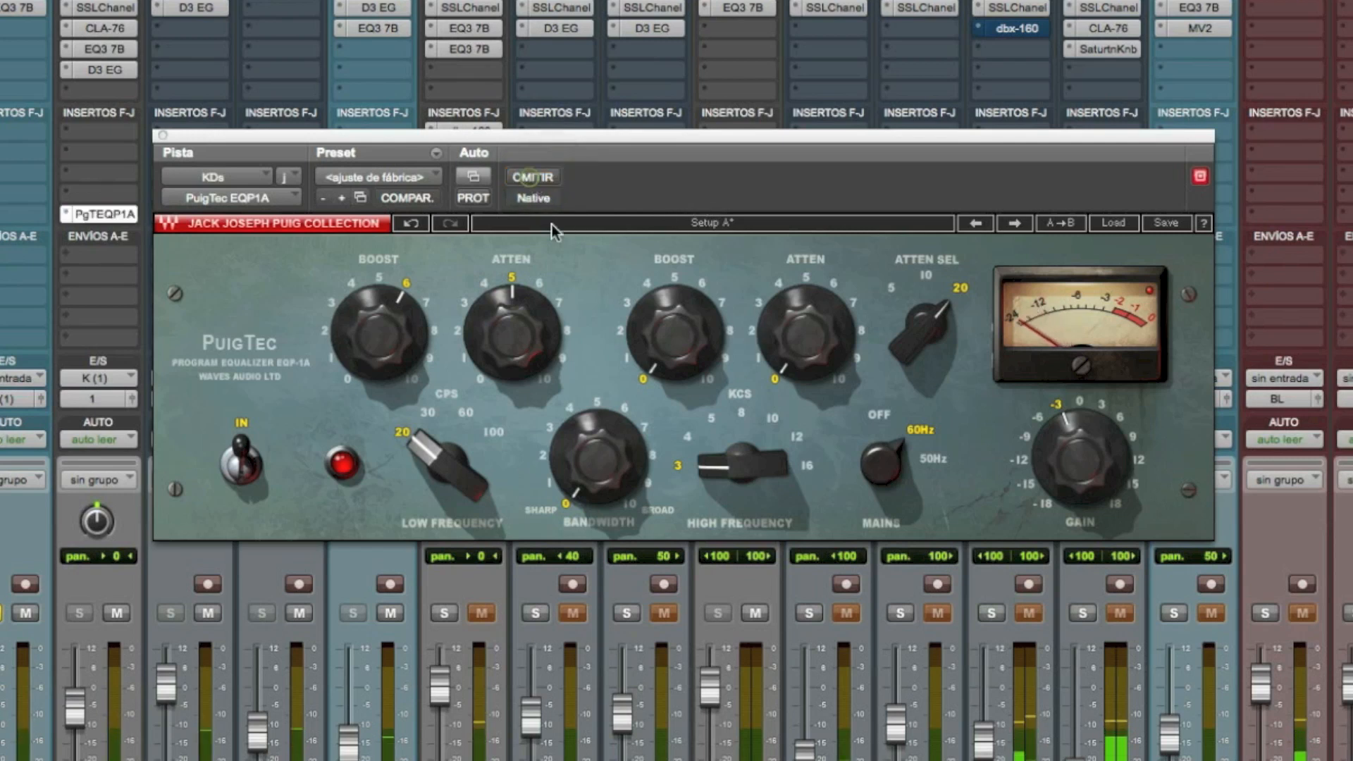
{"action": "left_click", "coordinate": [882, 419]}
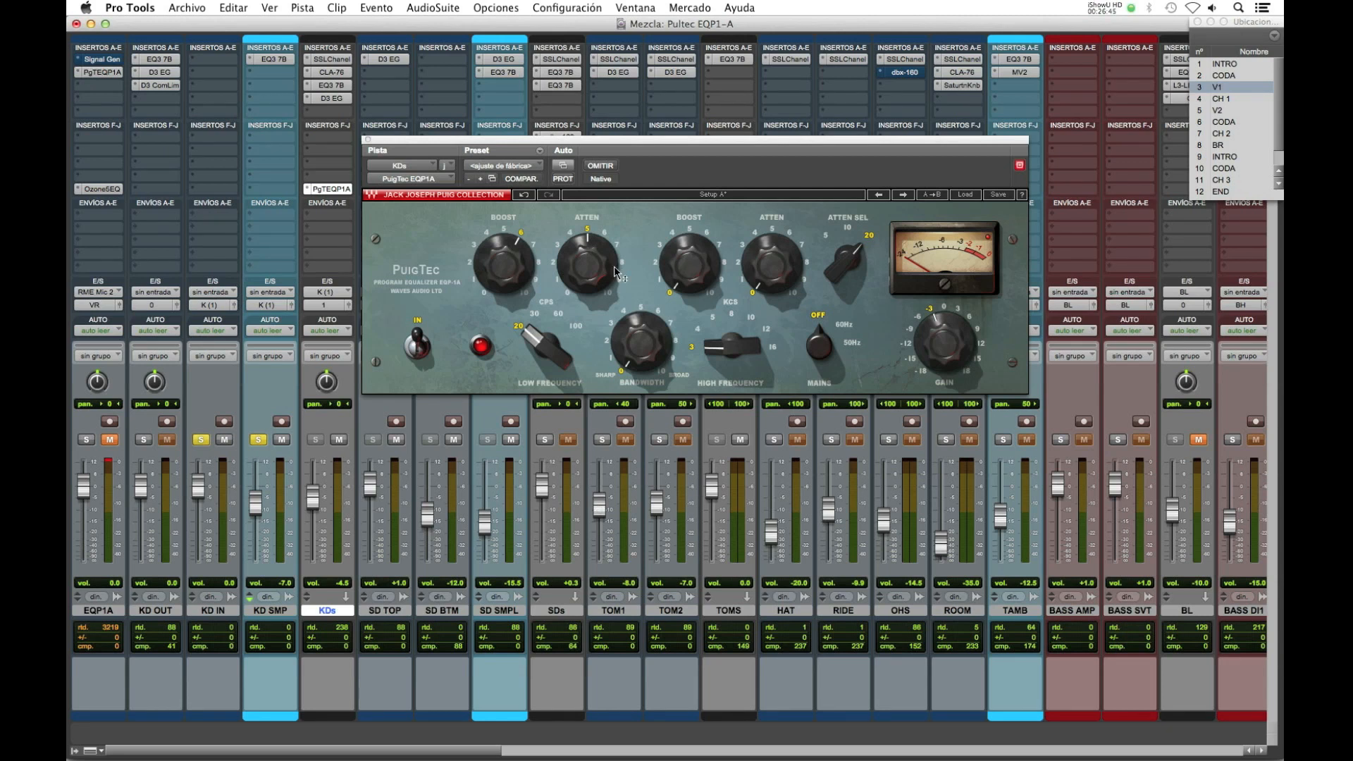
Set the low-frequency boost to 5, try high-frequency boost 10 at 4 KCS, and finish with high-frequency boost 5 at 5 KCS
{"action": "mouse_move", "coordinate": [611, 256]}
{"action": "left_click", "coordinate": [504, 228]}
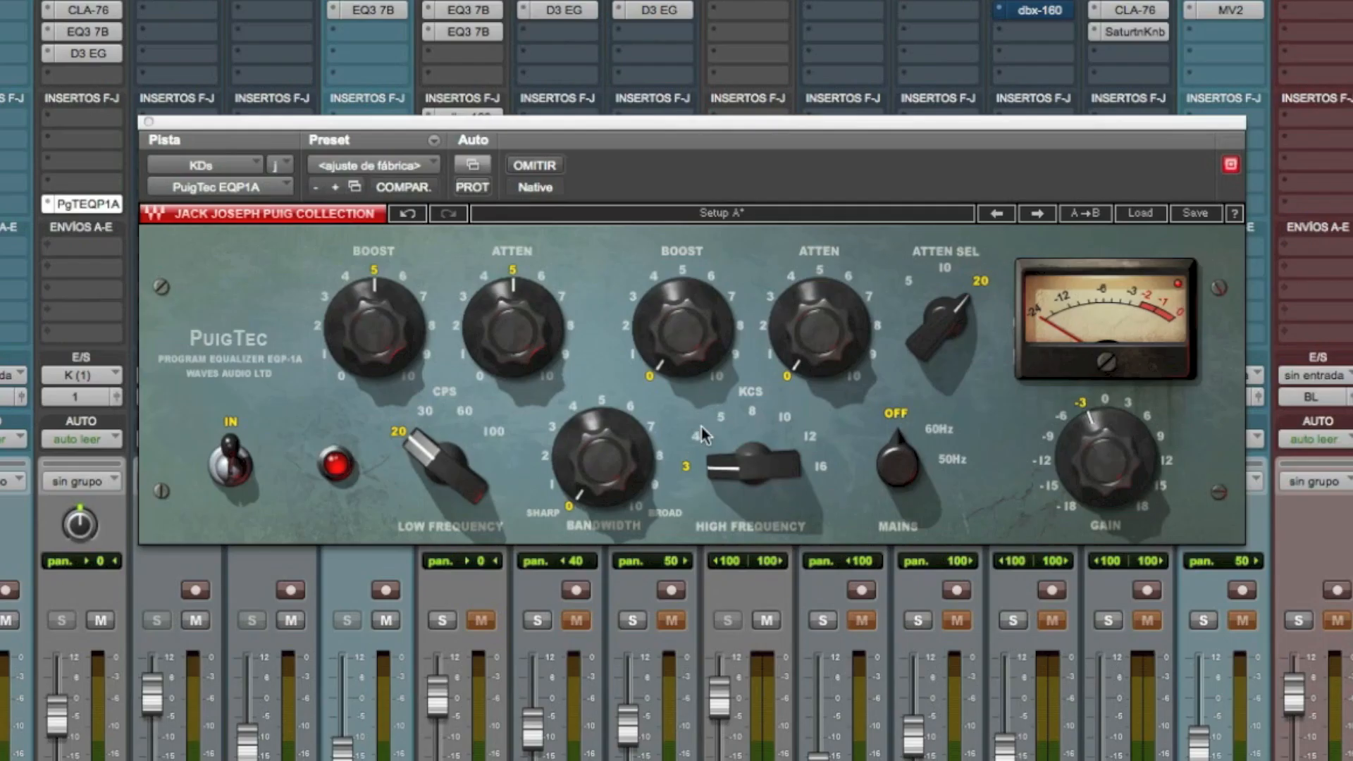
{"action": "left_click", "coordinate": [697, 437]}
{"action": "left_click", "coordinate": [716, 383]}
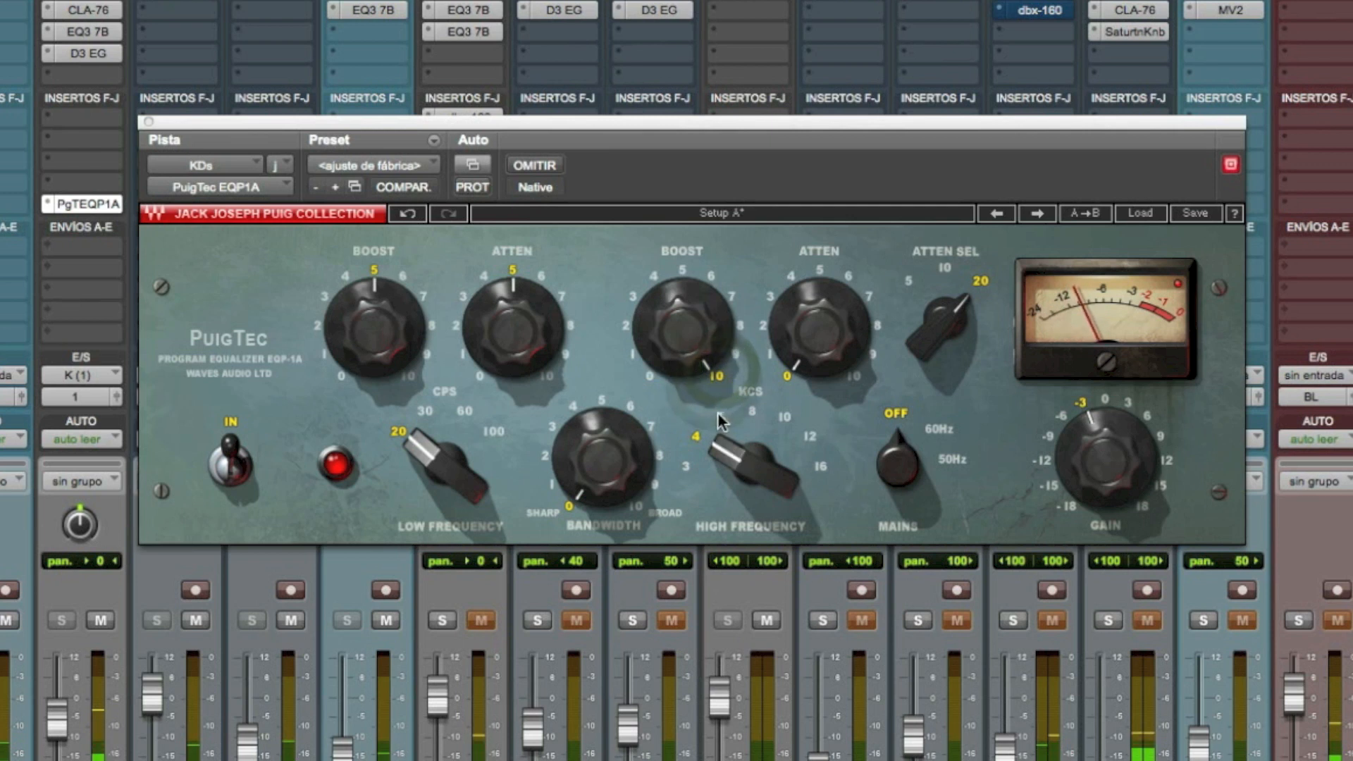
{"action": "left_click", "coordinate": [718, 414]}
{"action": "left_click", "coordinate": [683, 270]}
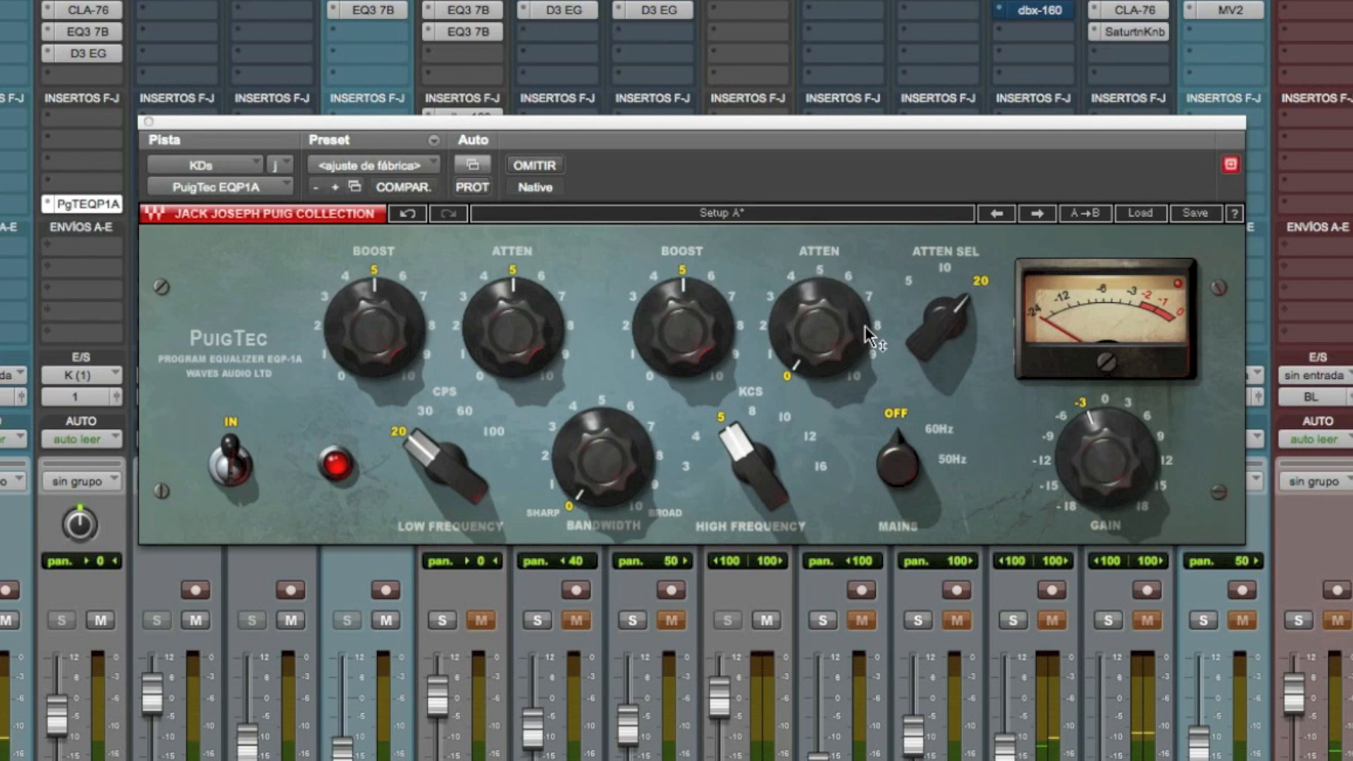
Try high-frequency attenuation at 10 with the attenuation selector at 10, finishing with attenuation at 5 and the selector at 20
{"action": "left_click", "coordinate": [854, 379]}
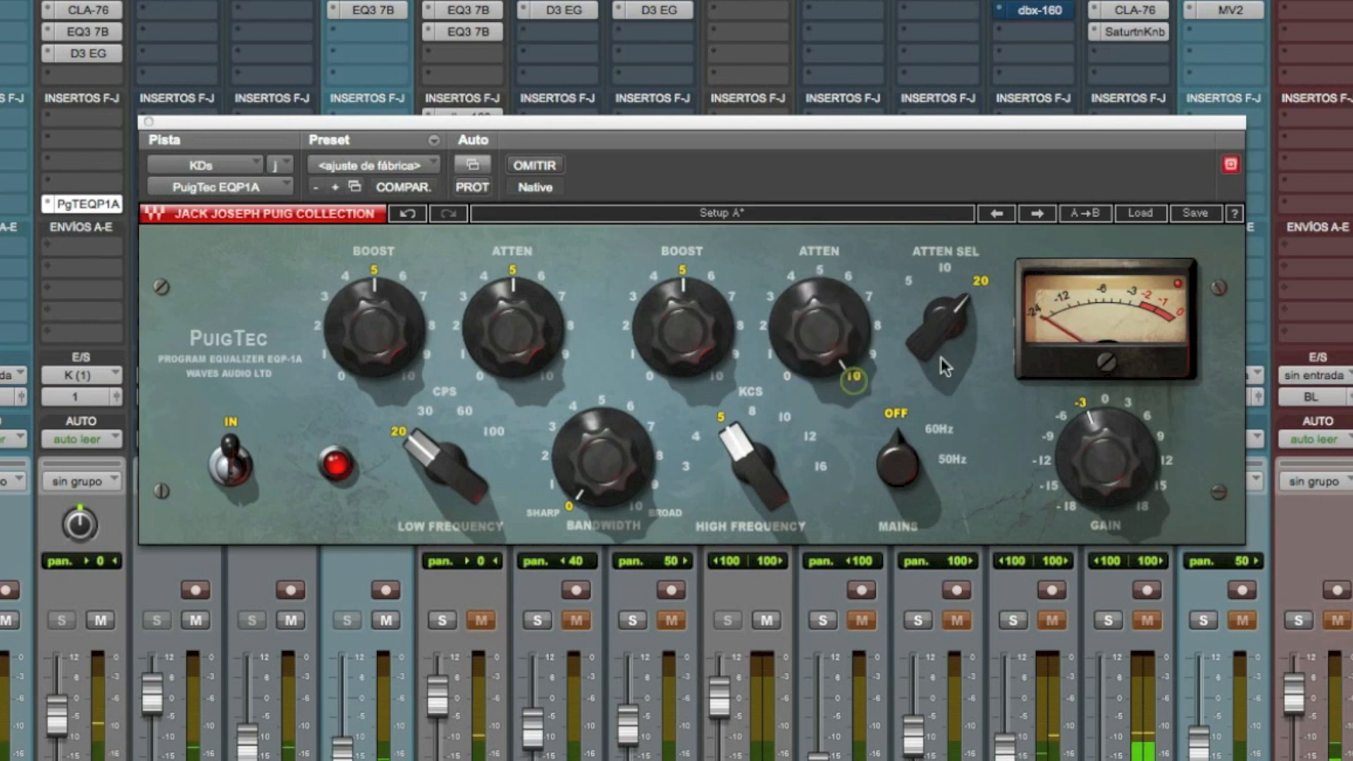
{"action": "left_click", "coordinate": [944, 270]}
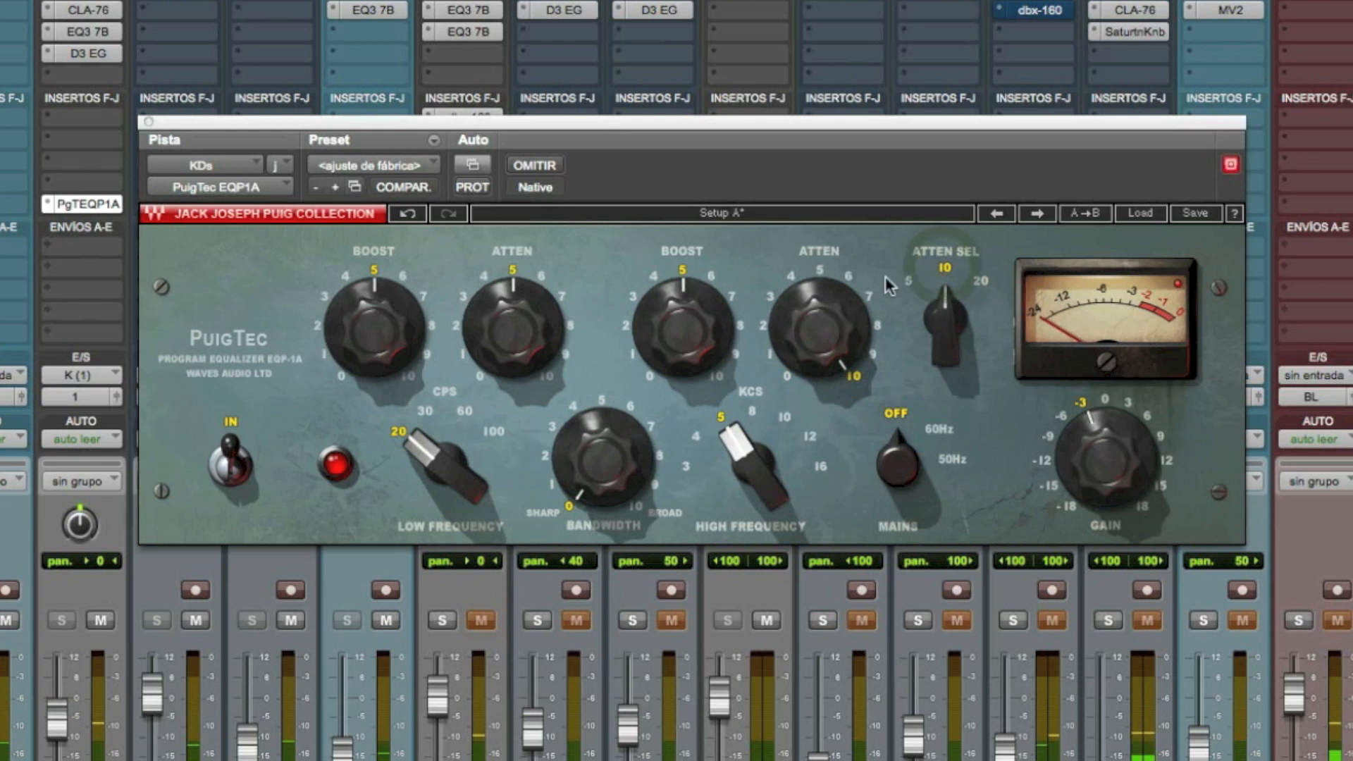
{"action": "left_click", "coordinate": [846, 275]}
{"action": "left_click", "coordinate": [820, 270]}
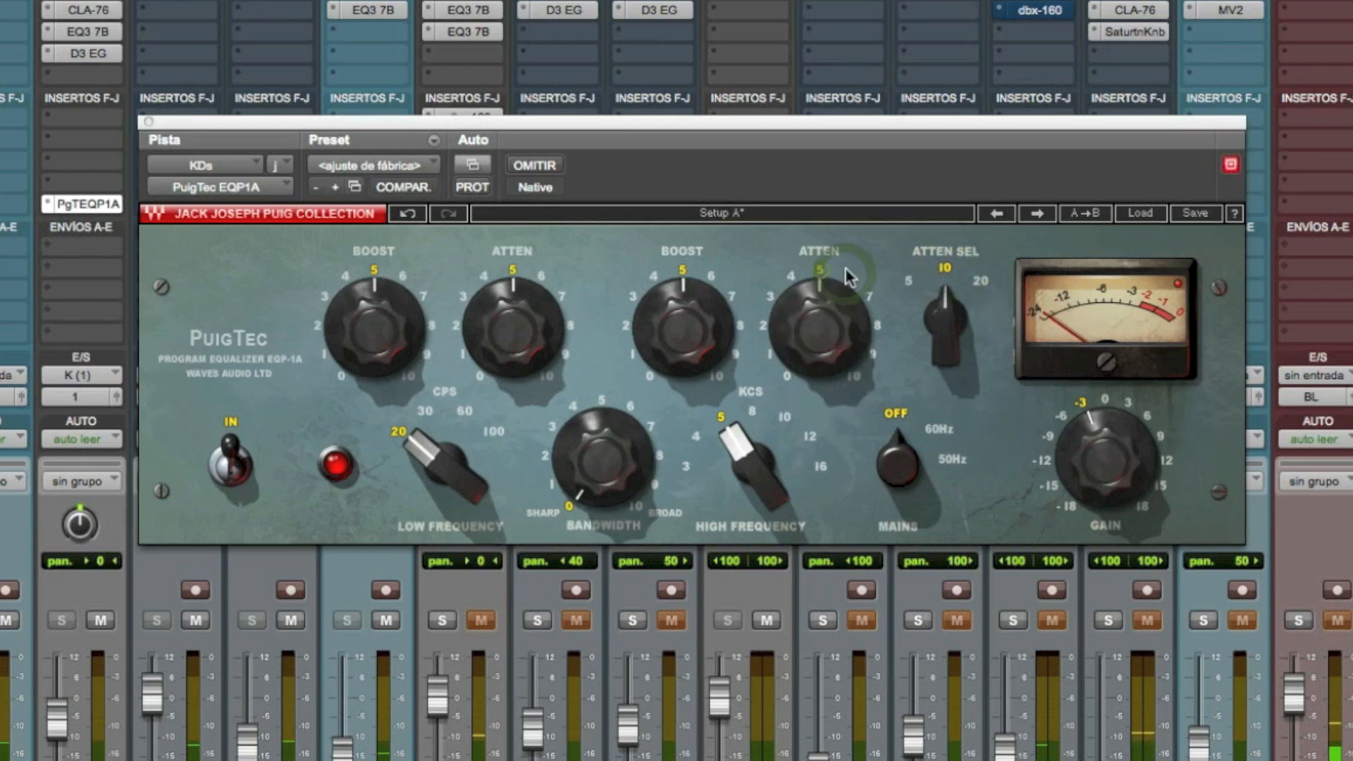
{"action": "left_click", "coordinate": [981, 281]}
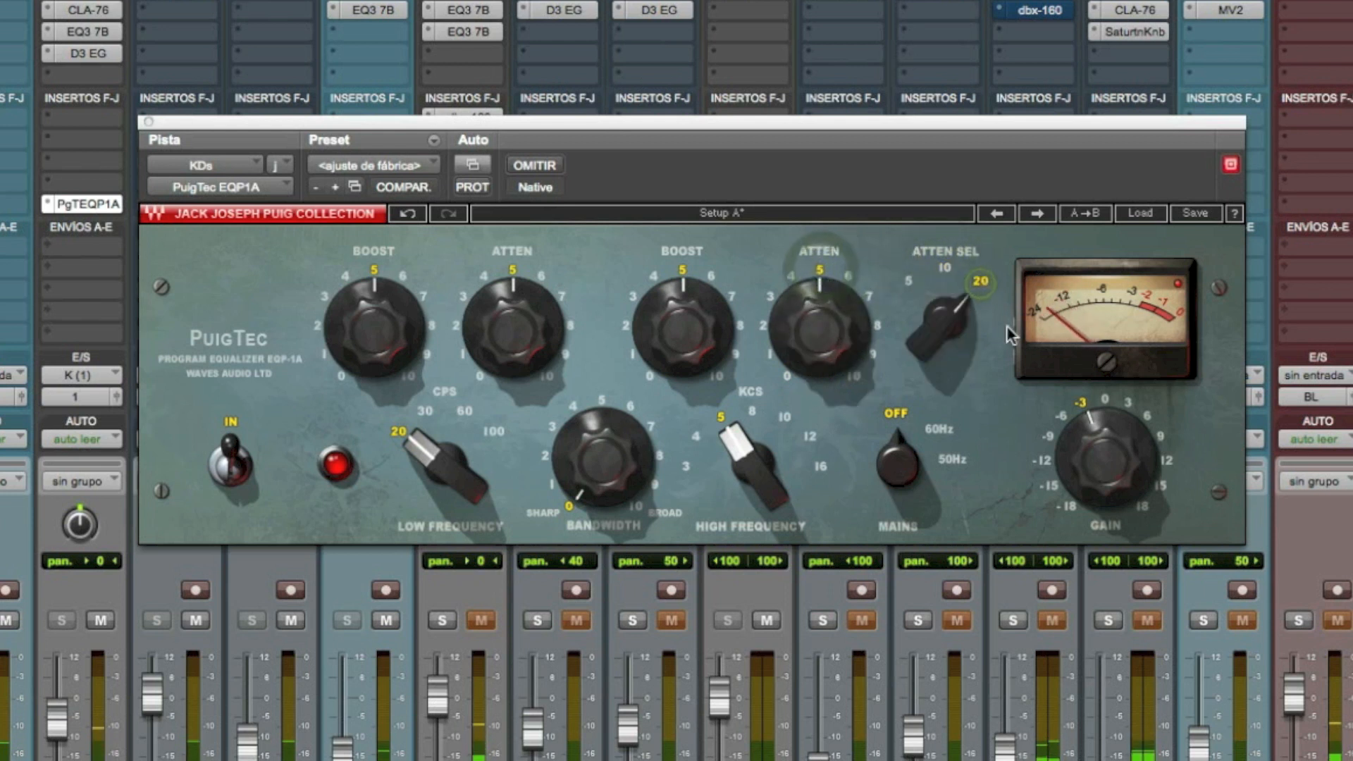
Compare the kick with the plug-in bypassed before and after setting the low-frequency boost to 6, ending with bypass off
{"action": "left_click", "coordinate": [543, 165]}
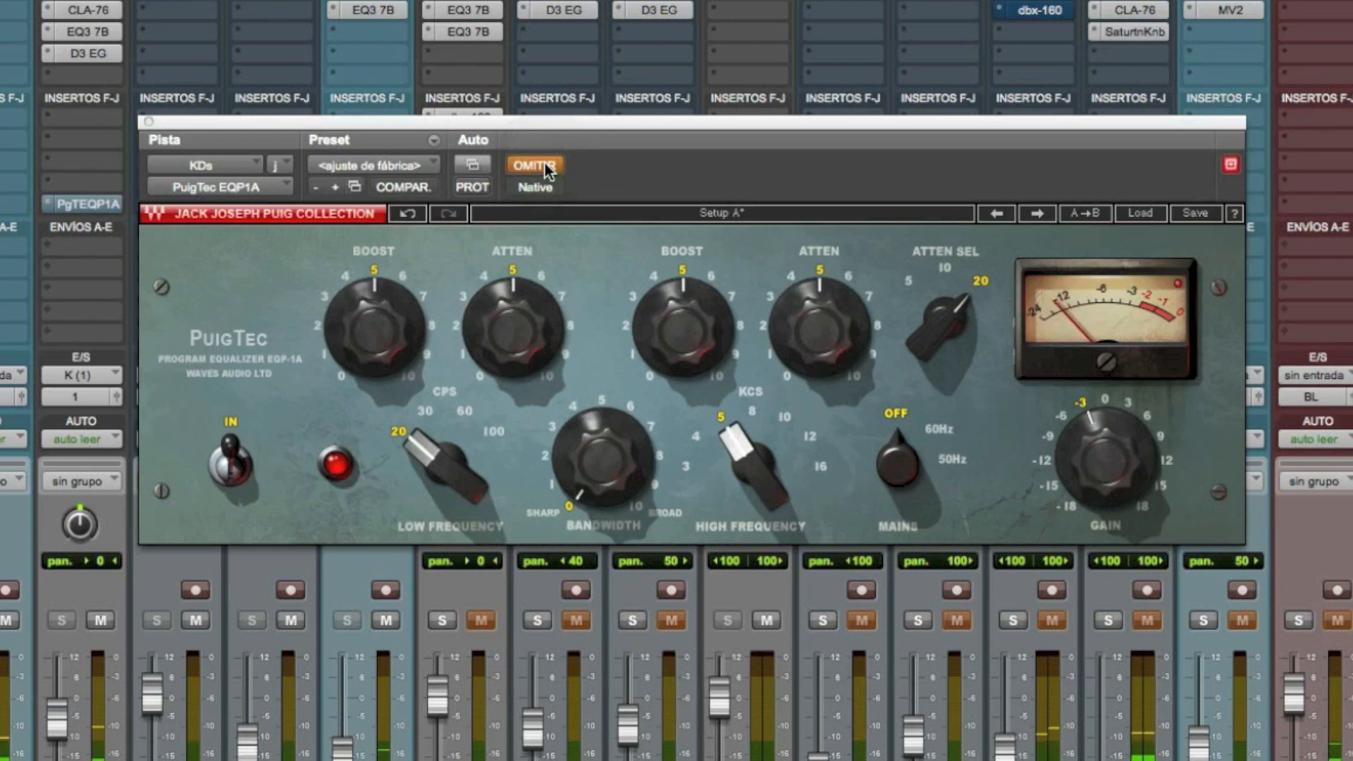
{"action": "left_click", "coordinate": [545, 165]}
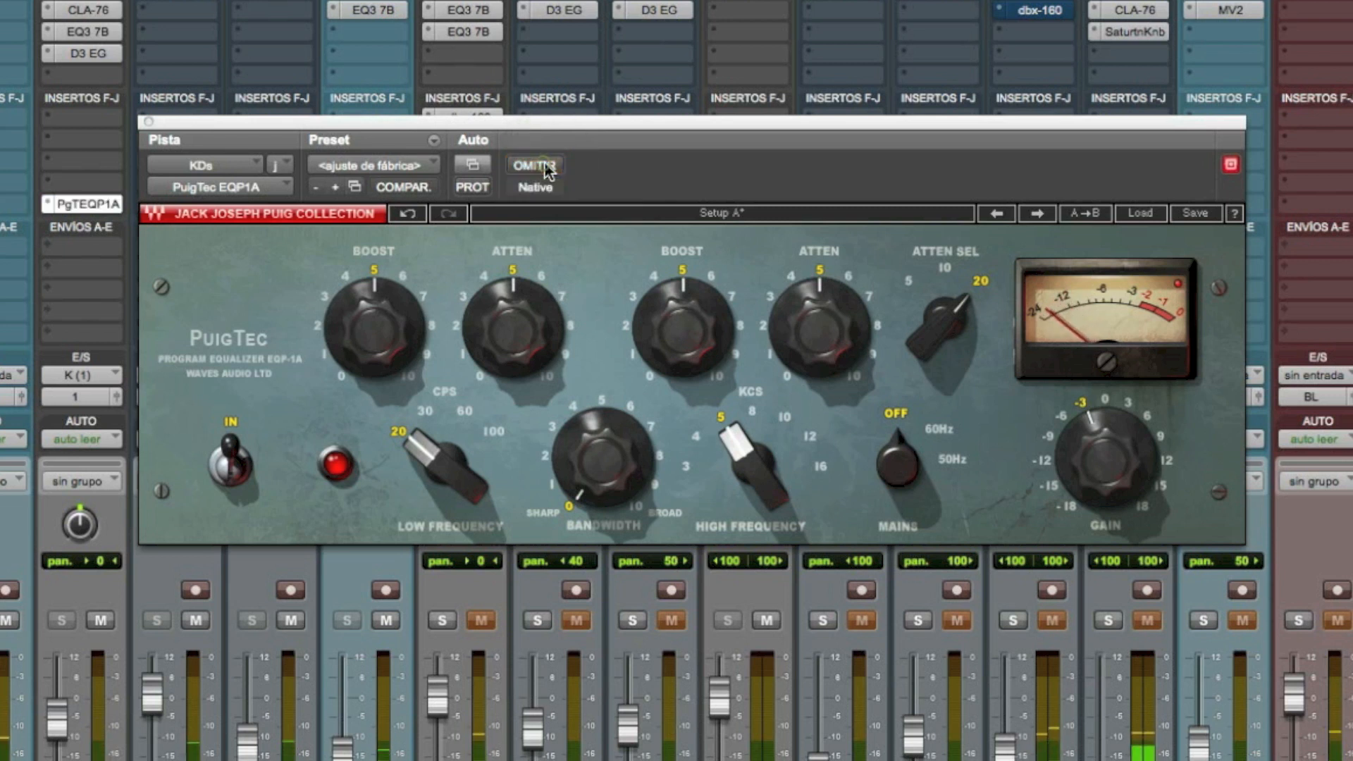
{"action": "left_click", "coordinate": [401, 274]}
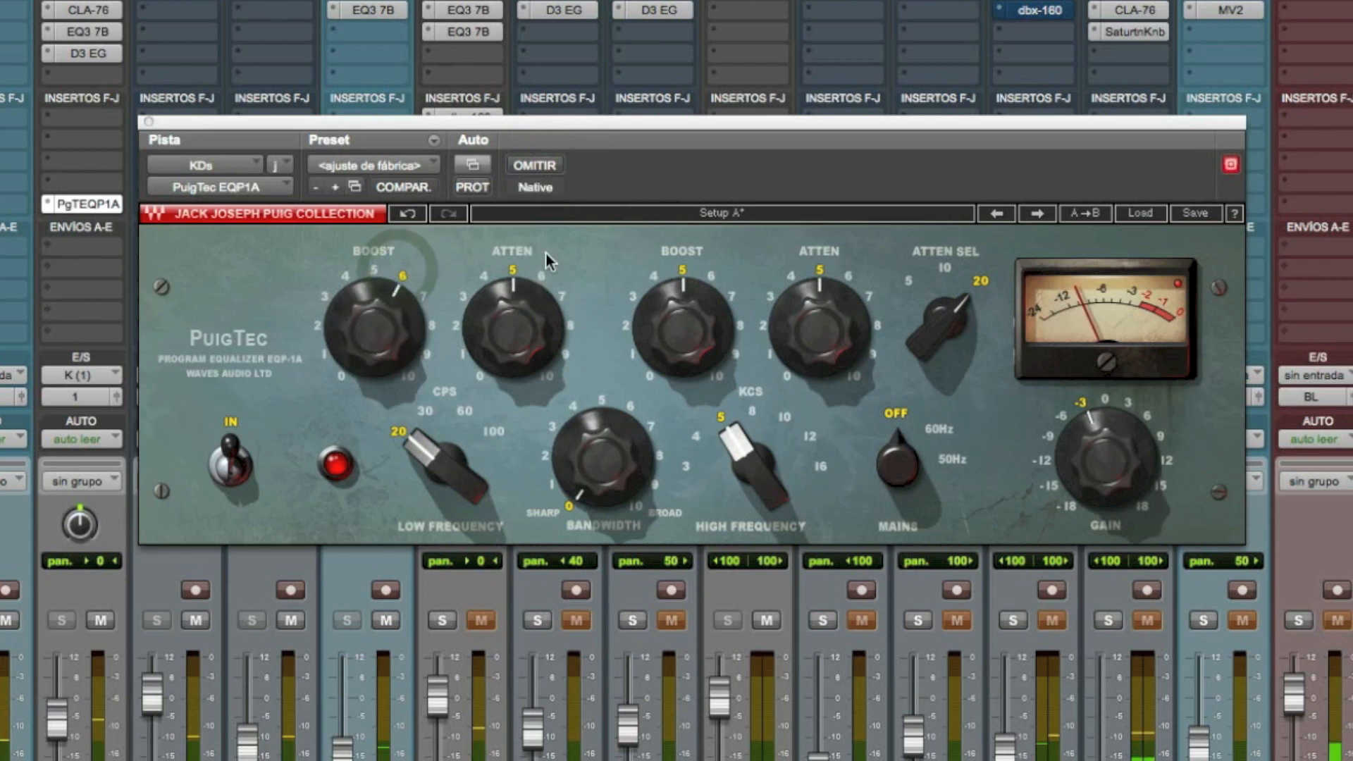
{"action": "left_click", "coordinate": [544, 166]}
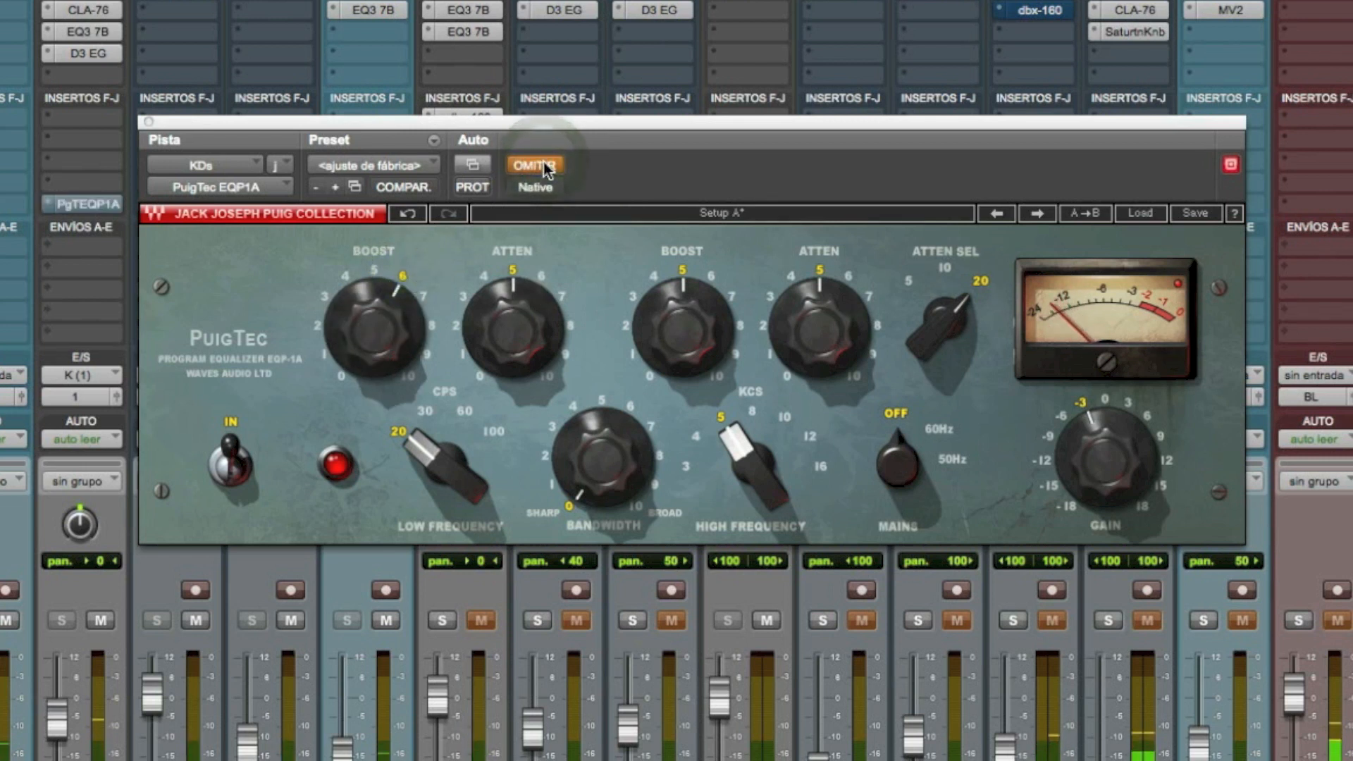
{"action": "left_click", "coordinate": [543, 167]}
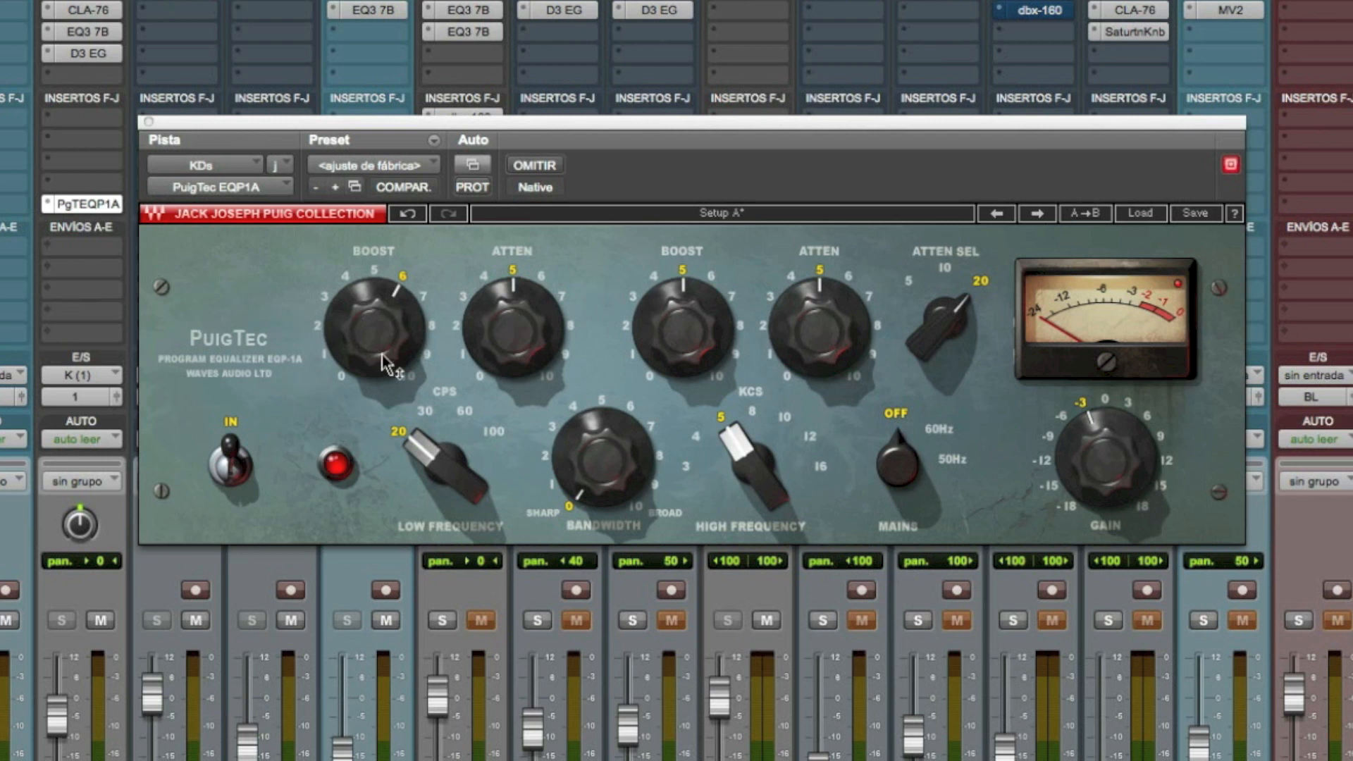
Switch the equalizer's IN toggle off
{"action": "mouse_move", "coordinate": [384, 363]}
{"action": "mouse_move", "coordinate": [363, 376]}
{"action": "left_click", "coordinate": [235, 480]}
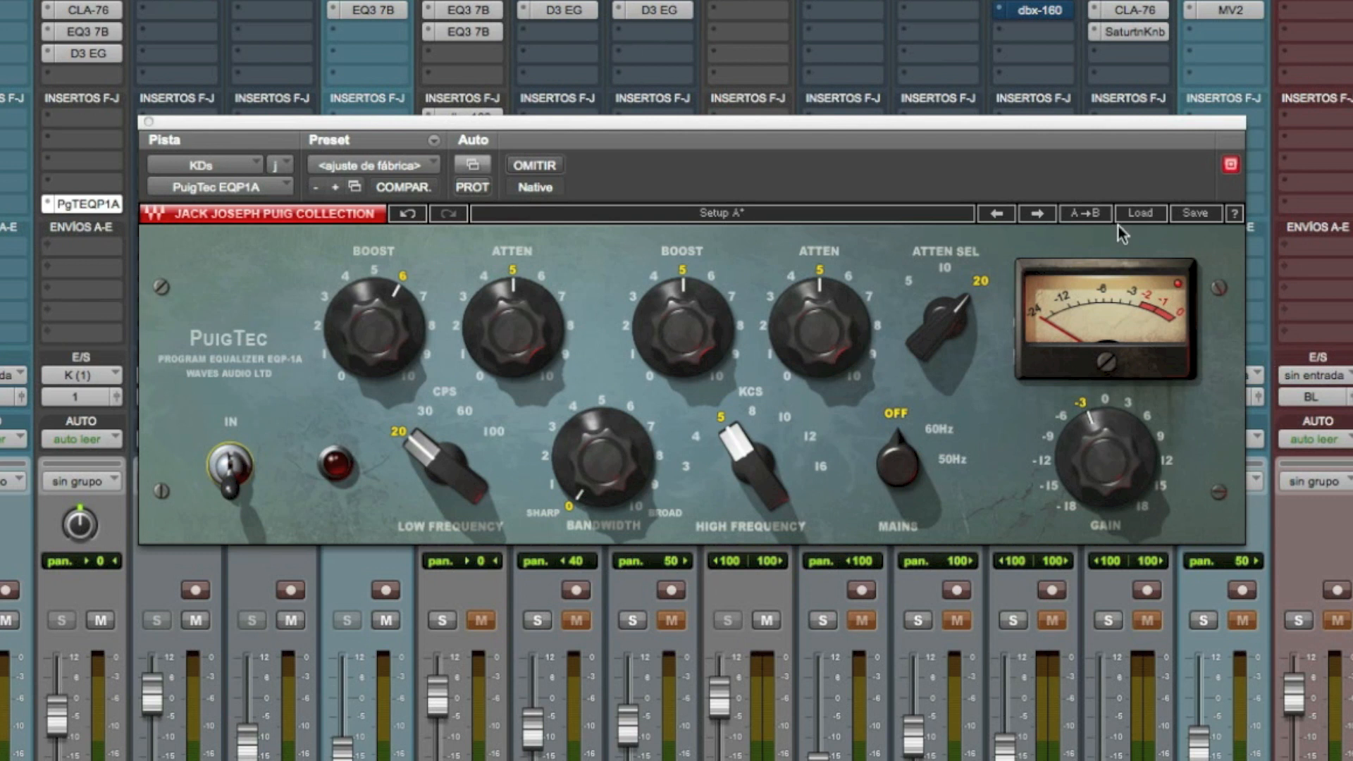
{"action": "left_click_drag", "start_coordinate": [625, 122], "coordinate": [553, 129]}
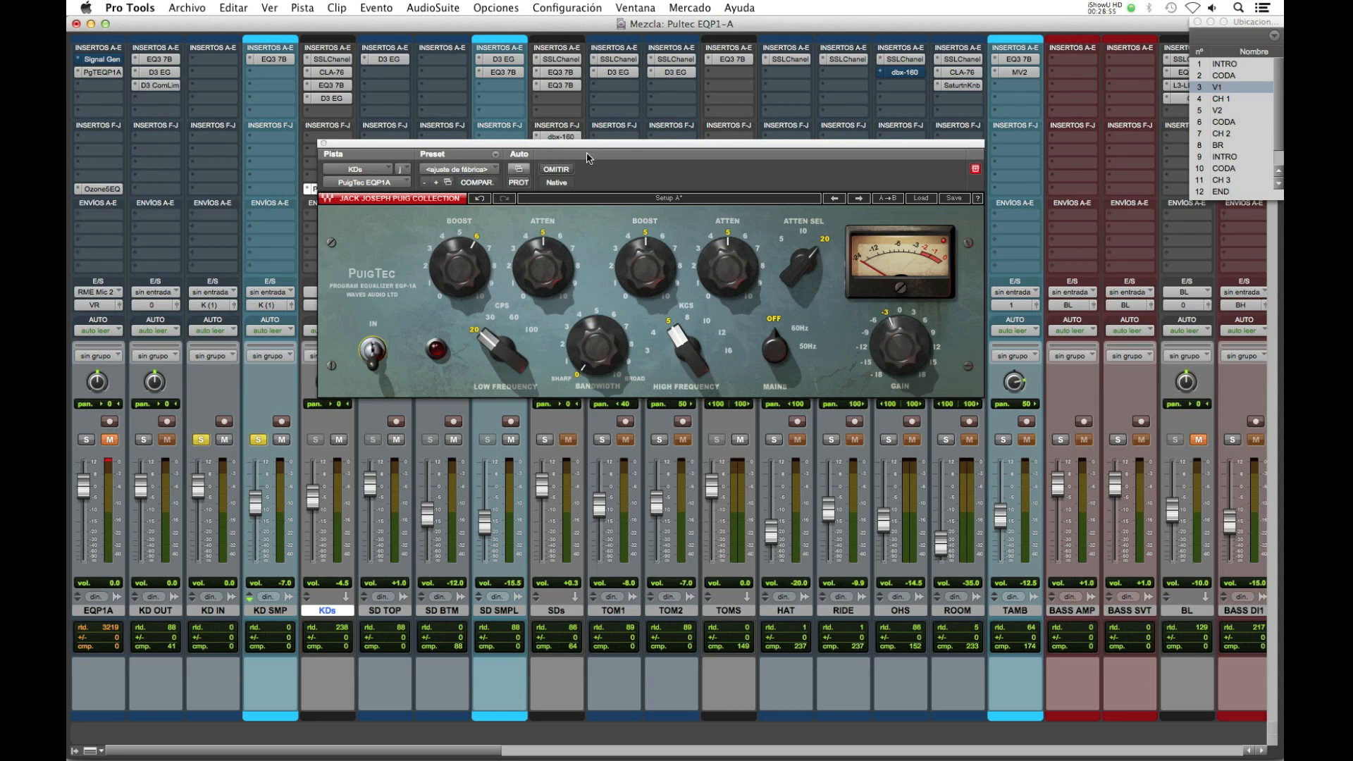
{"action": "left_click_drag", "start_coordinate": [588, 144], "coordinate": [576, 138]}
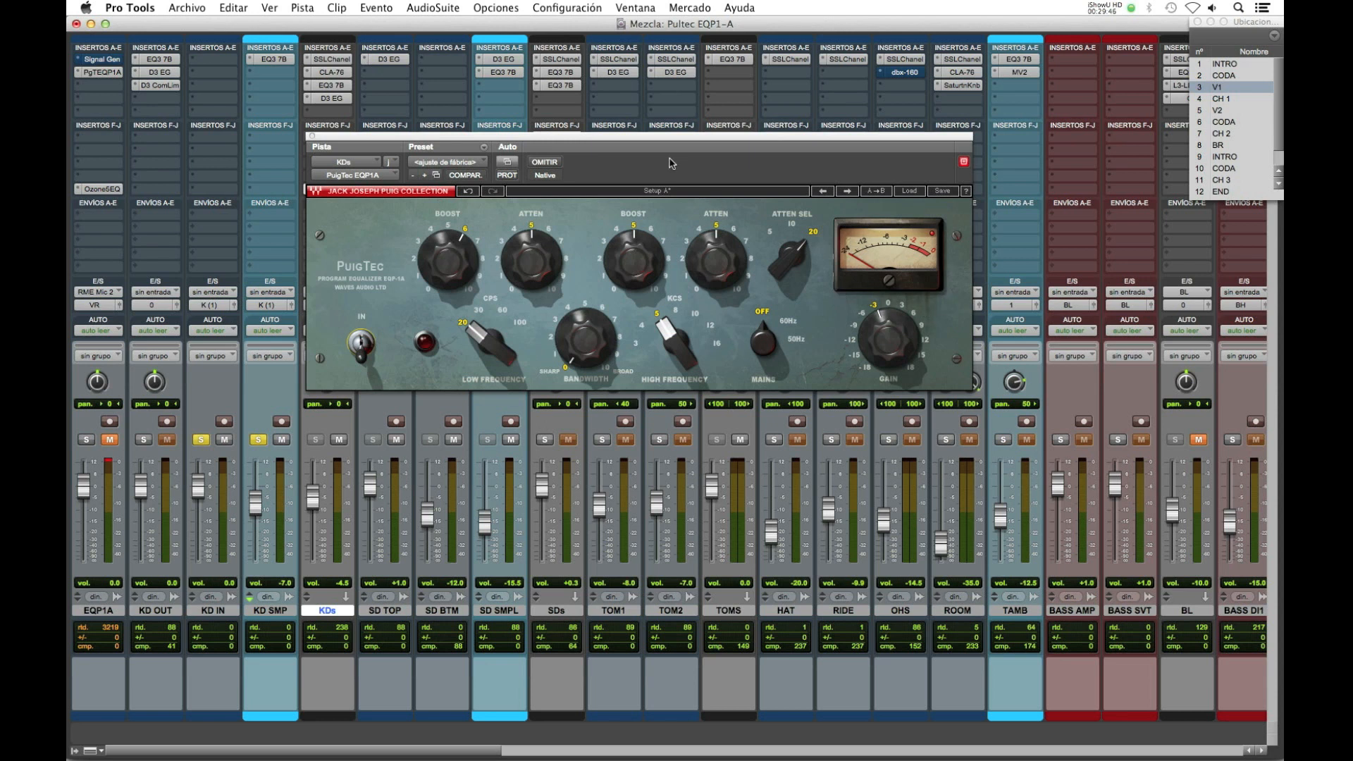
{"action": "left_click_drag", "start_coordinate": [676, 139], "coordinate": [680, 146]}
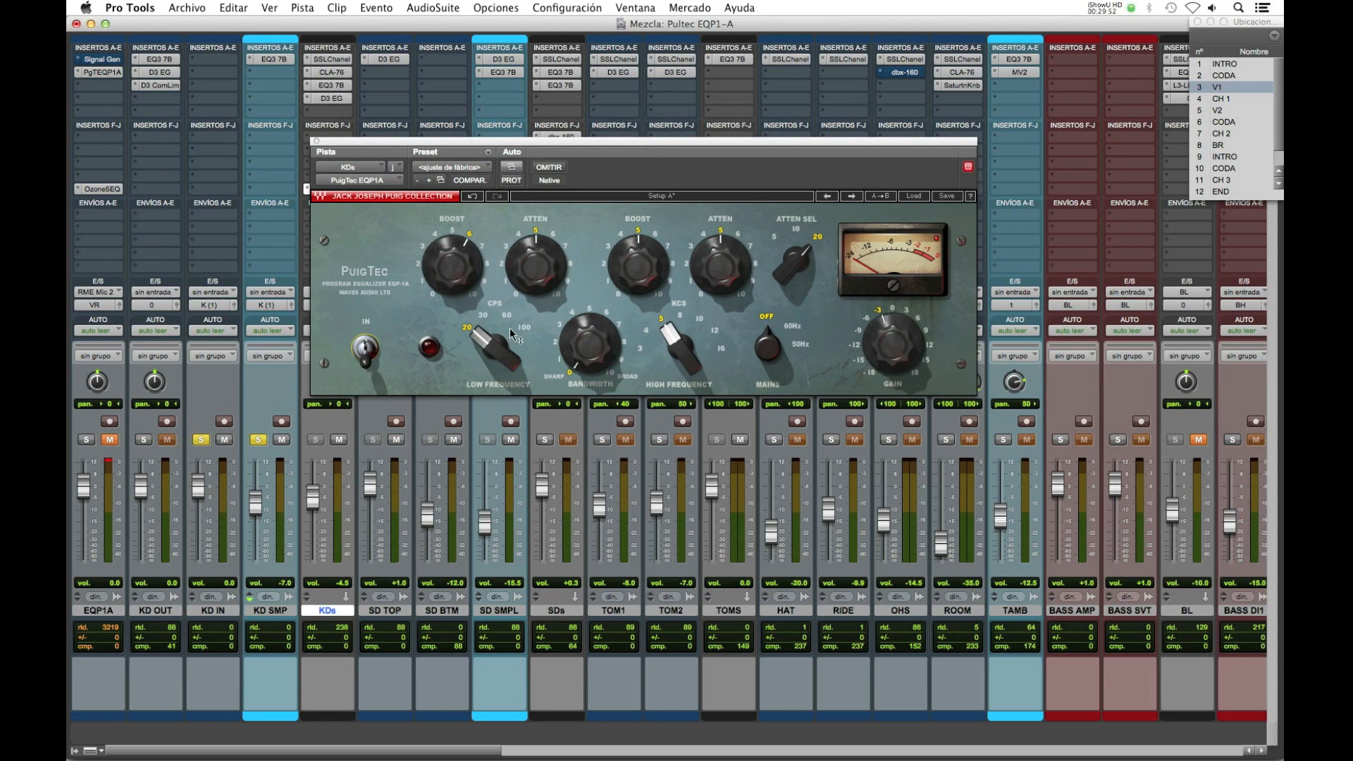
{"action": "mouse_move", "coordinate": [502, 324]}
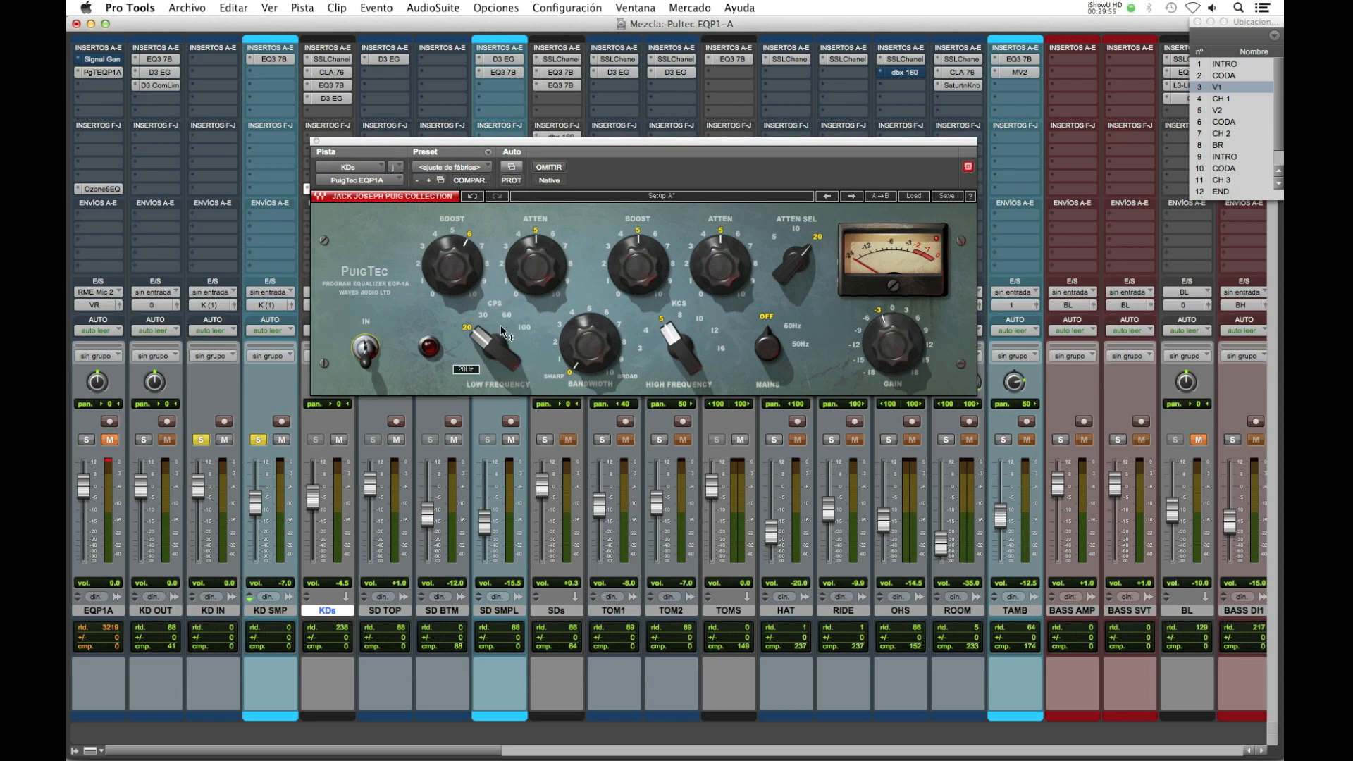